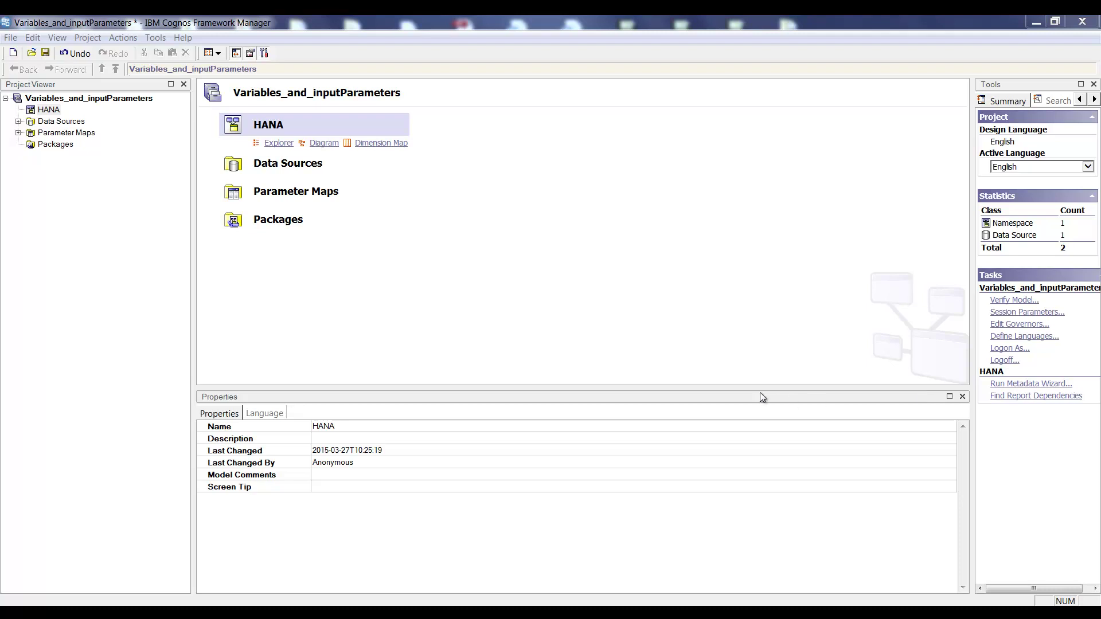
Start a metadata import into the HANA namespace, using the HANA data source
right_click(56, 109)
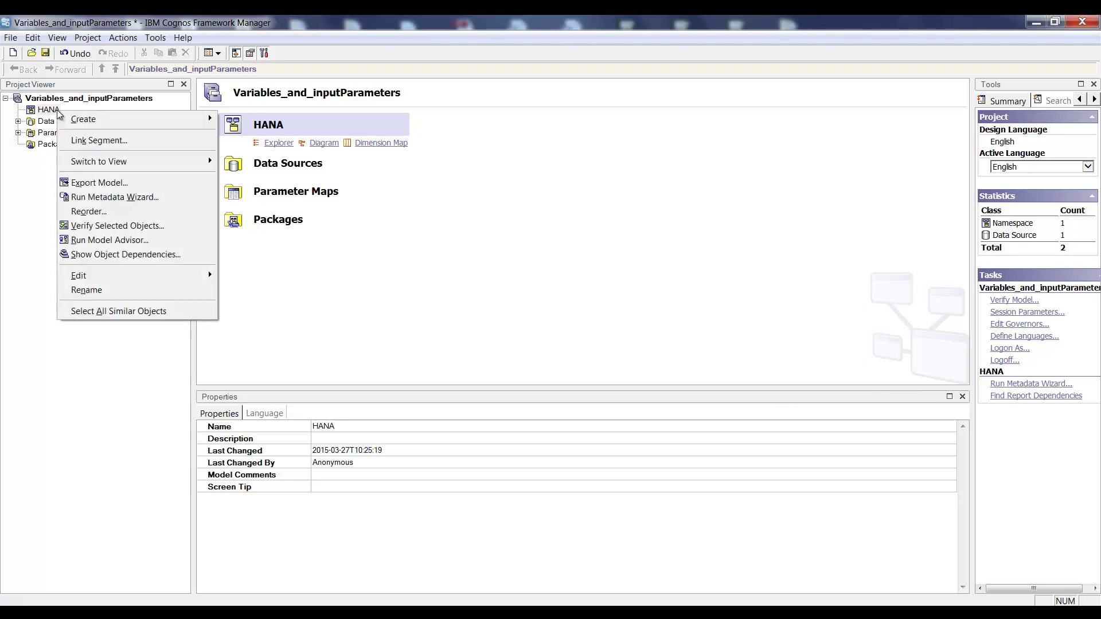
click(82, 197)
click(743, 569)
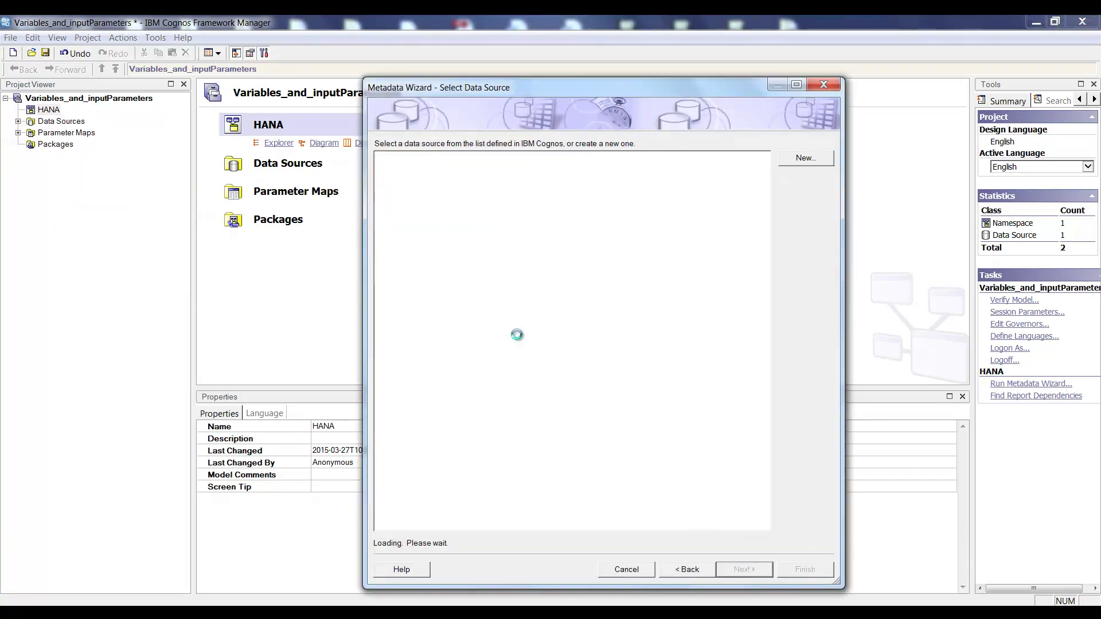
click(741, 570)
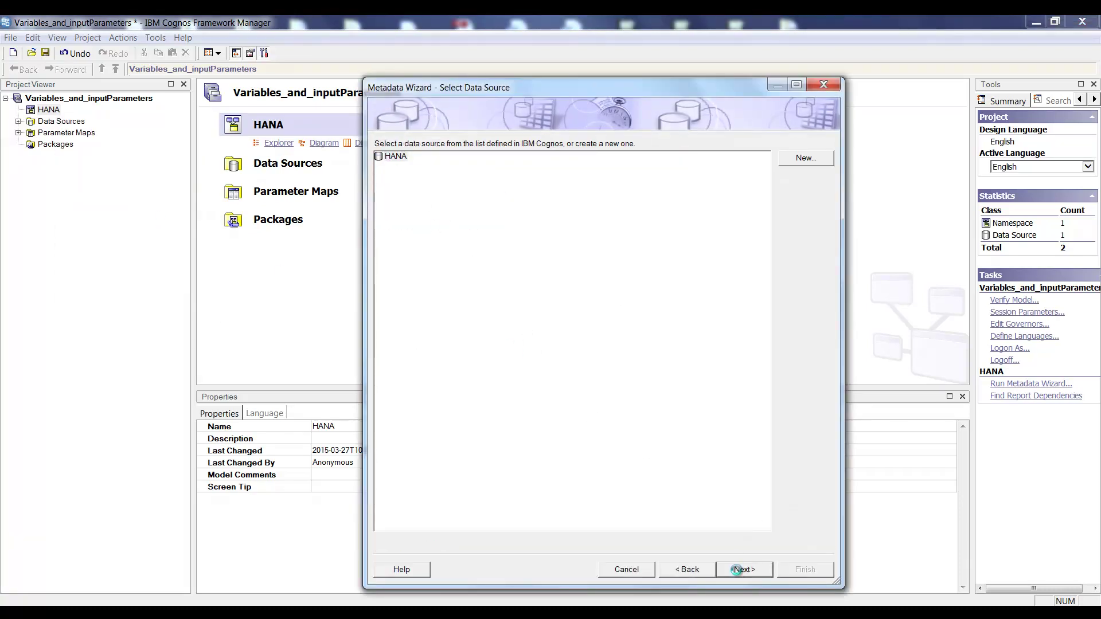
Mark the _SYS_BIC views Greatout/SALES and gosalesdmr/GOSALES for import
drag(828, 237, 818, 438)
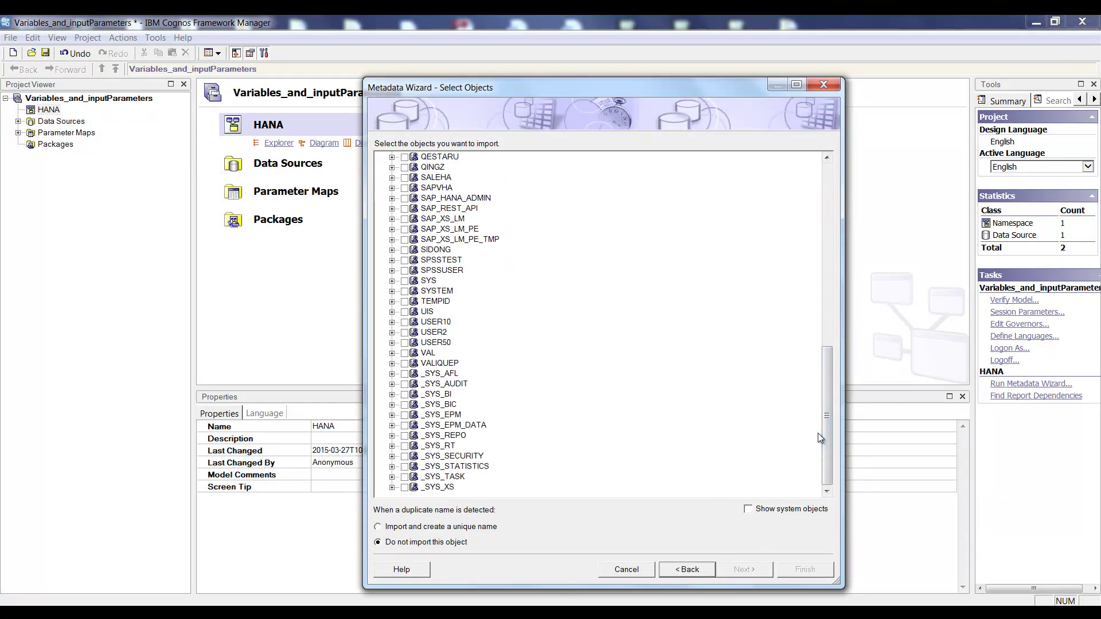
click(442, 404)
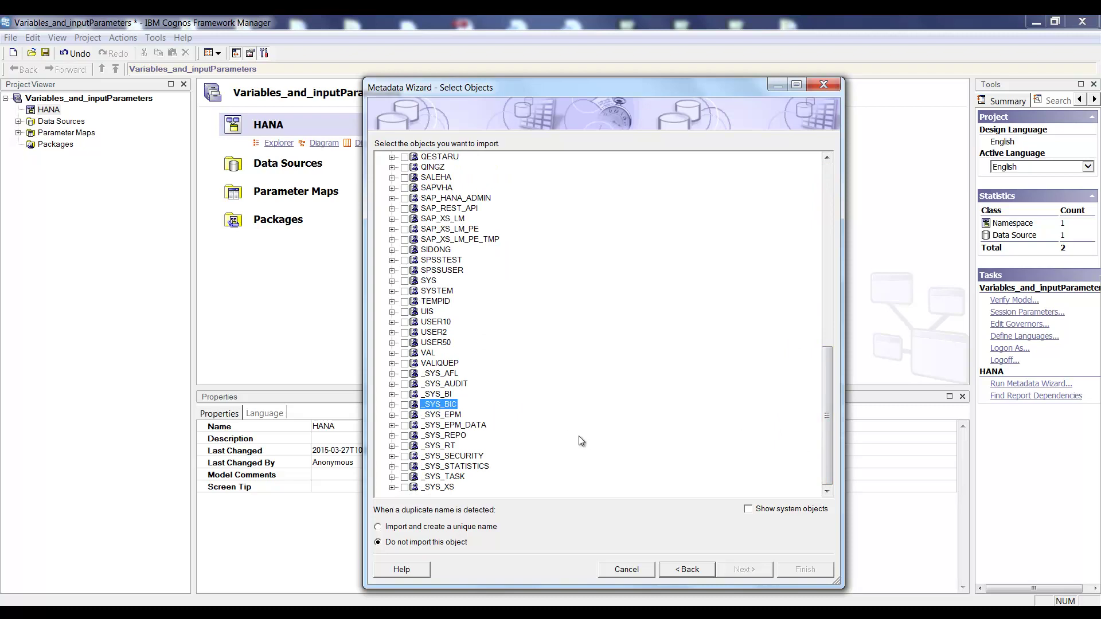
click(392, 405)
click(405, 426)
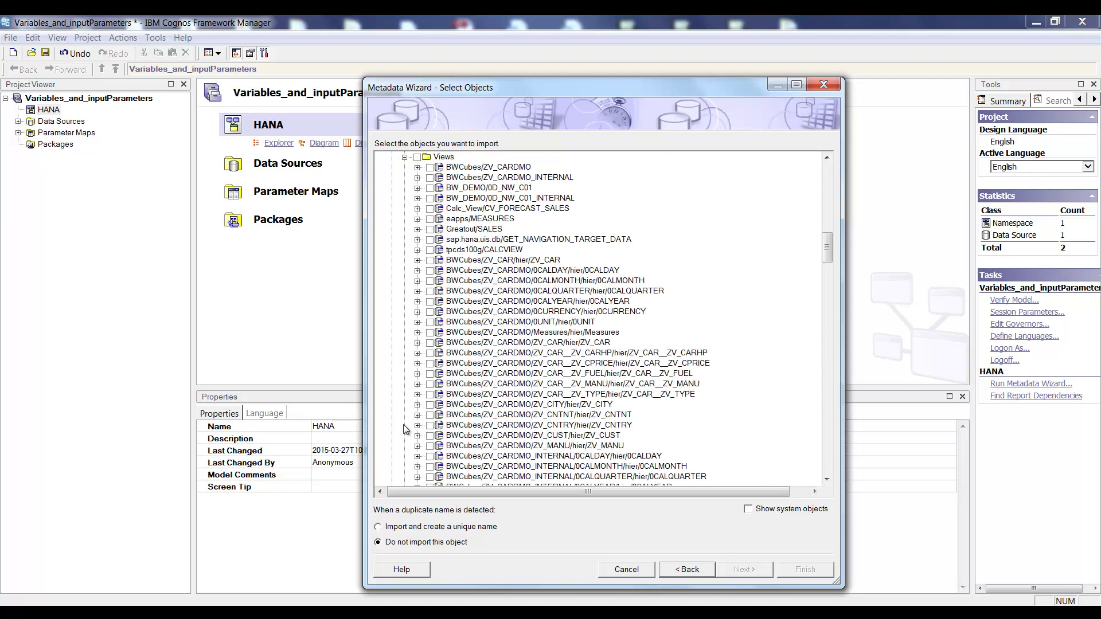
click(459, 230)
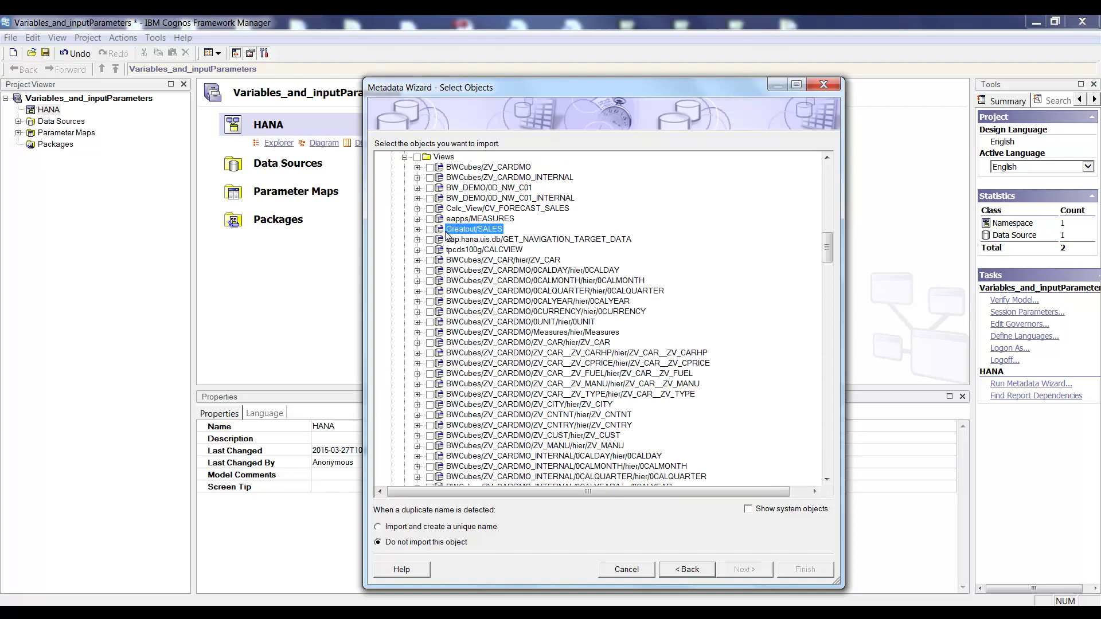
click(429, 229)
drag(826, 255, 813, 474)
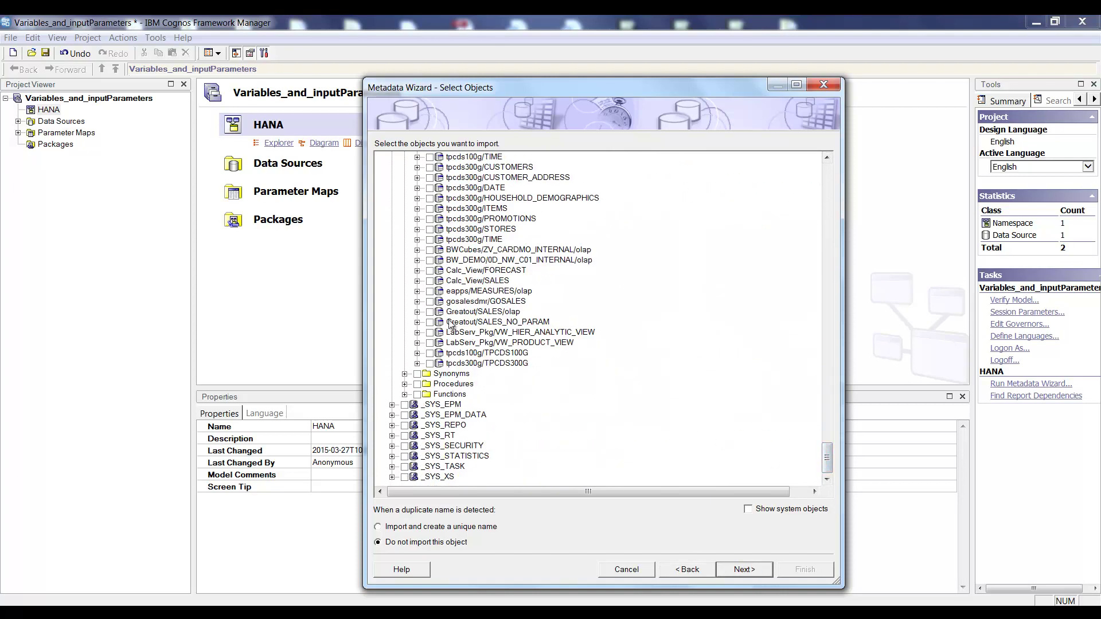
click(430, 301)
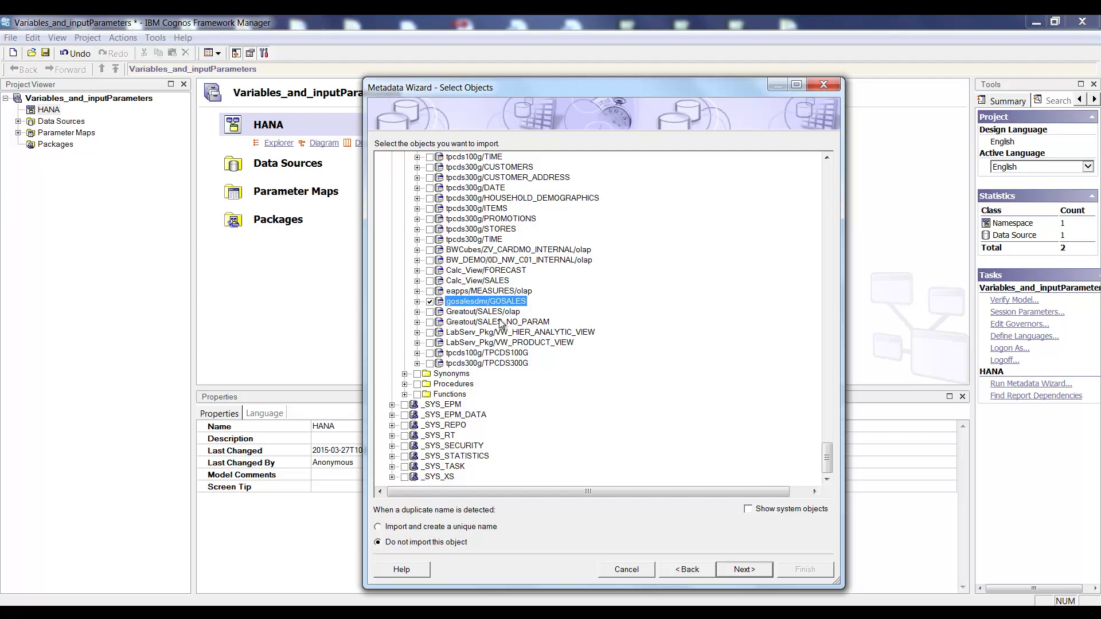
Run and finish the import, then expand the Greatout/SALES query subject to list its query items
click(739, 570)
click(740, 568)
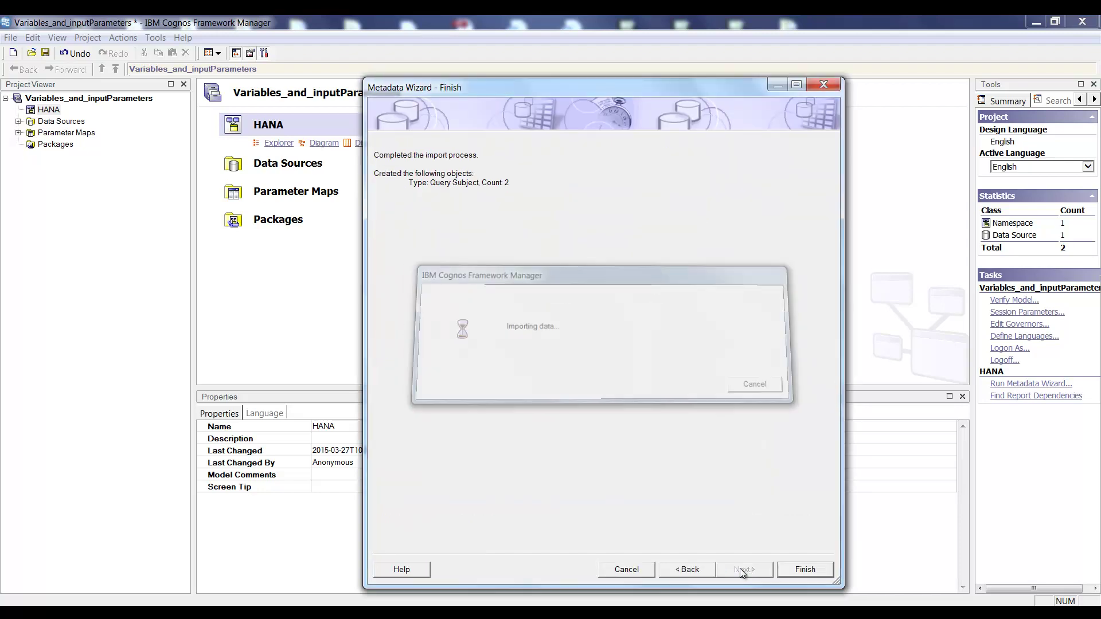
click(789, 567)
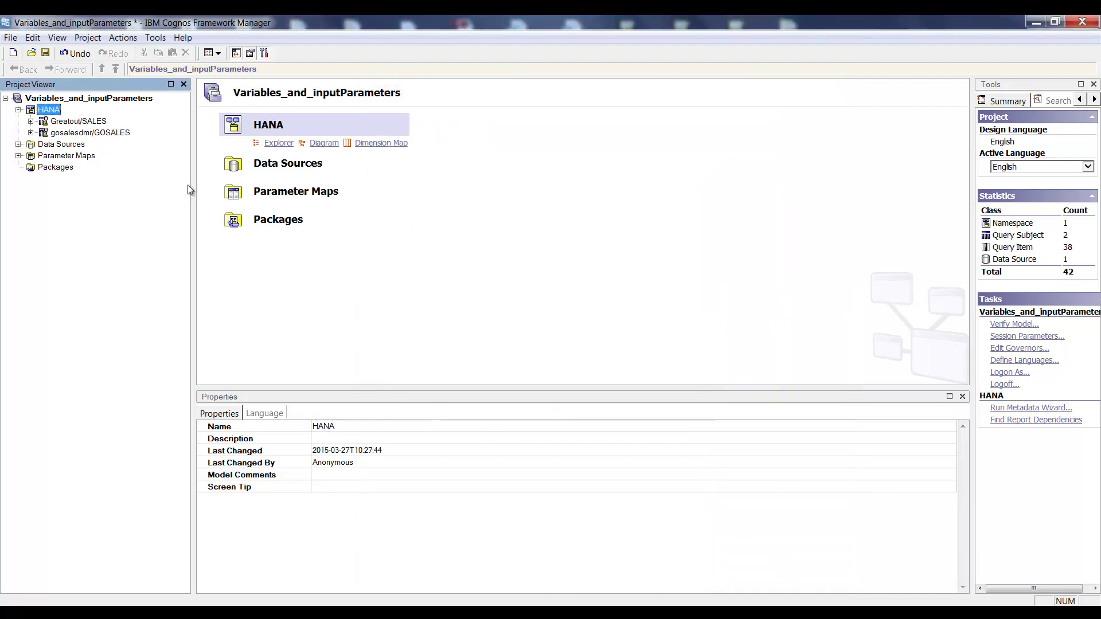
click(31, 121)
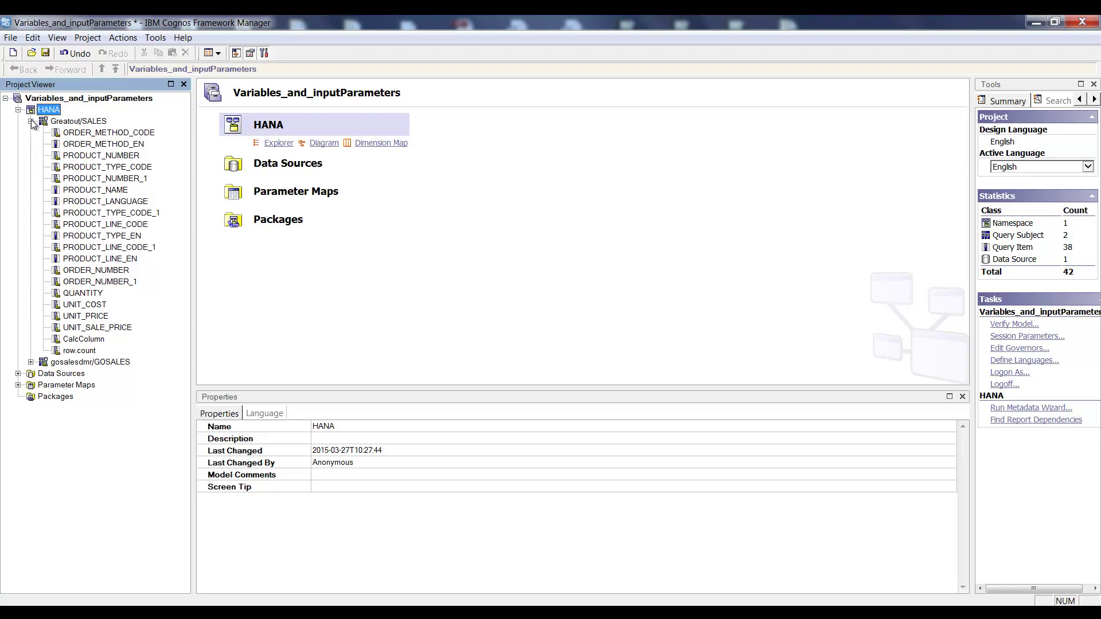
Open the recent ViewInformation project and expand its HANA namespace
click(10, 37)
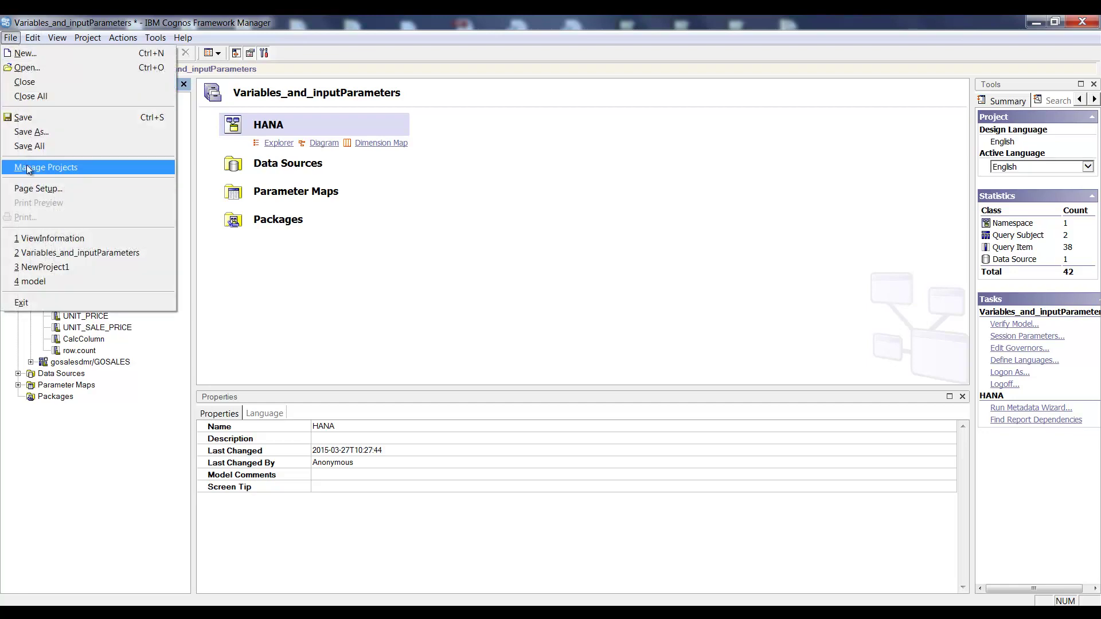
click(36, 240)
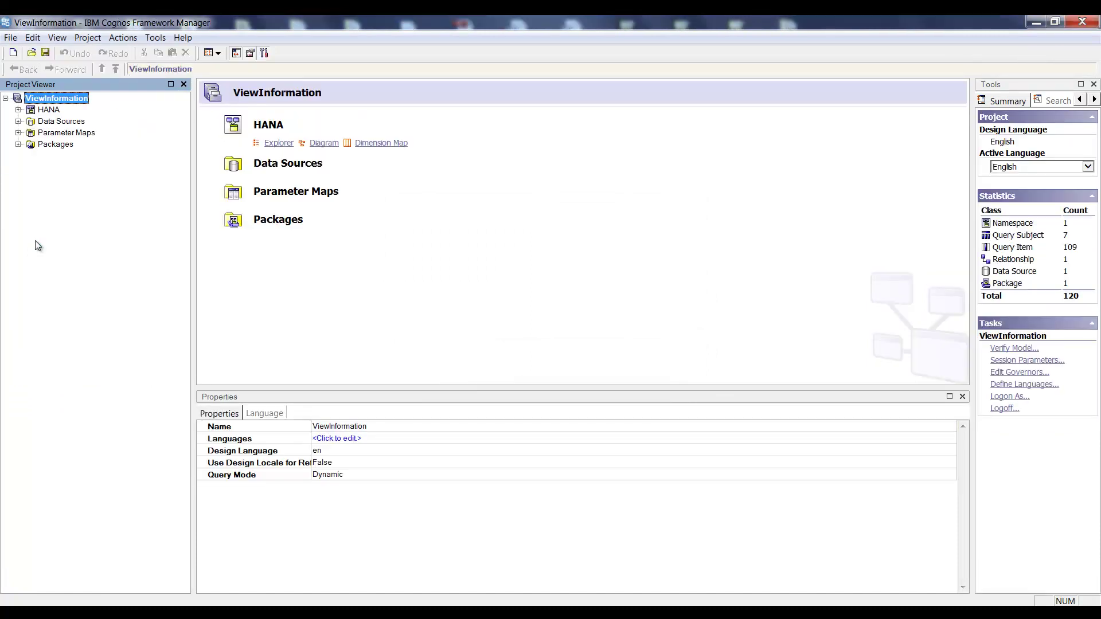
click(19, 110)
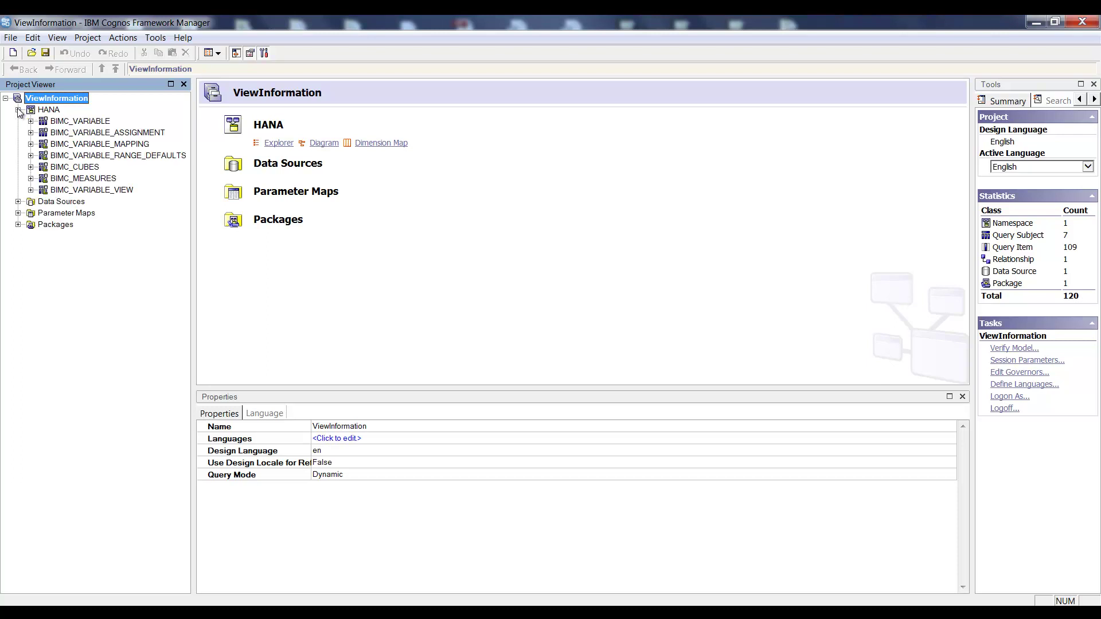
Run the Metadata Wizard on ViewInformation's HANA namespace up to the list of importable HANA objects
right_click(52, 109)
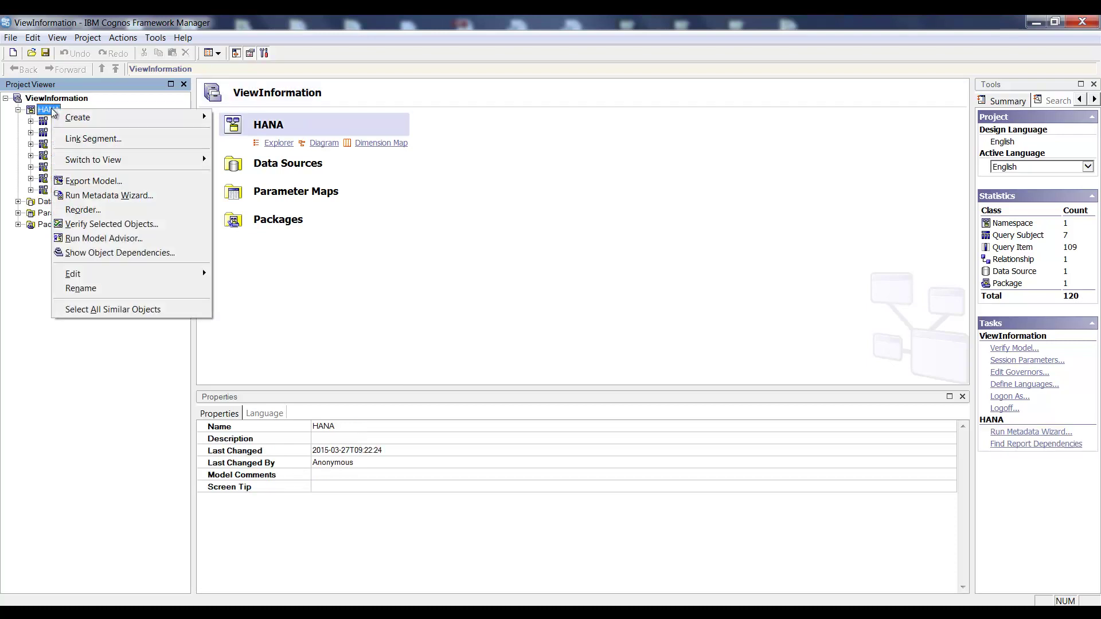
click(108, 196)
click(724, 567)
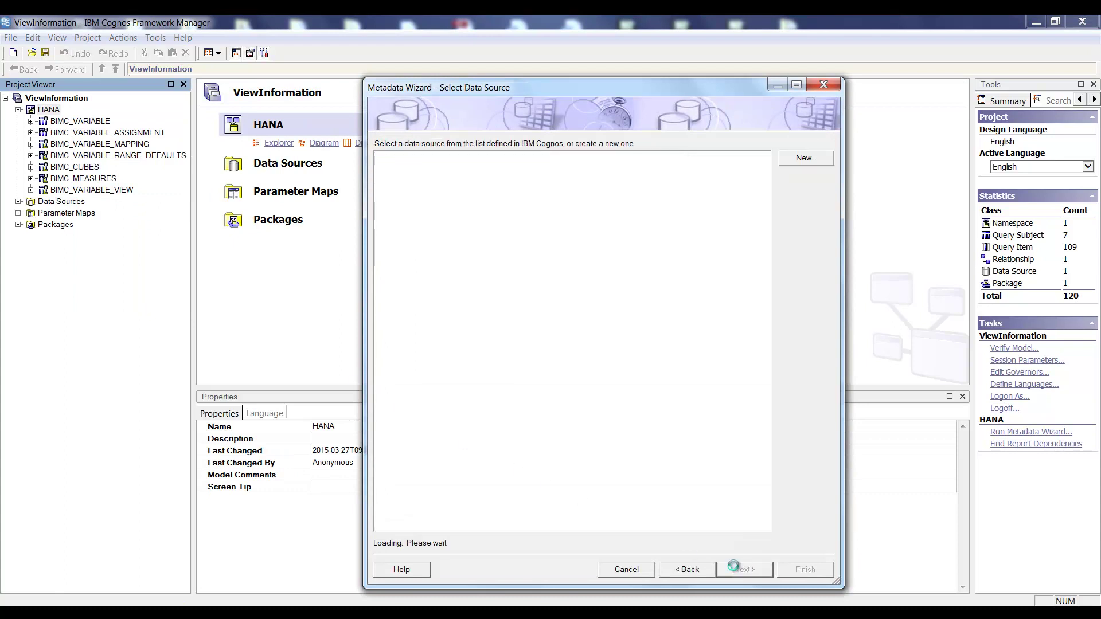
click(733, 567)
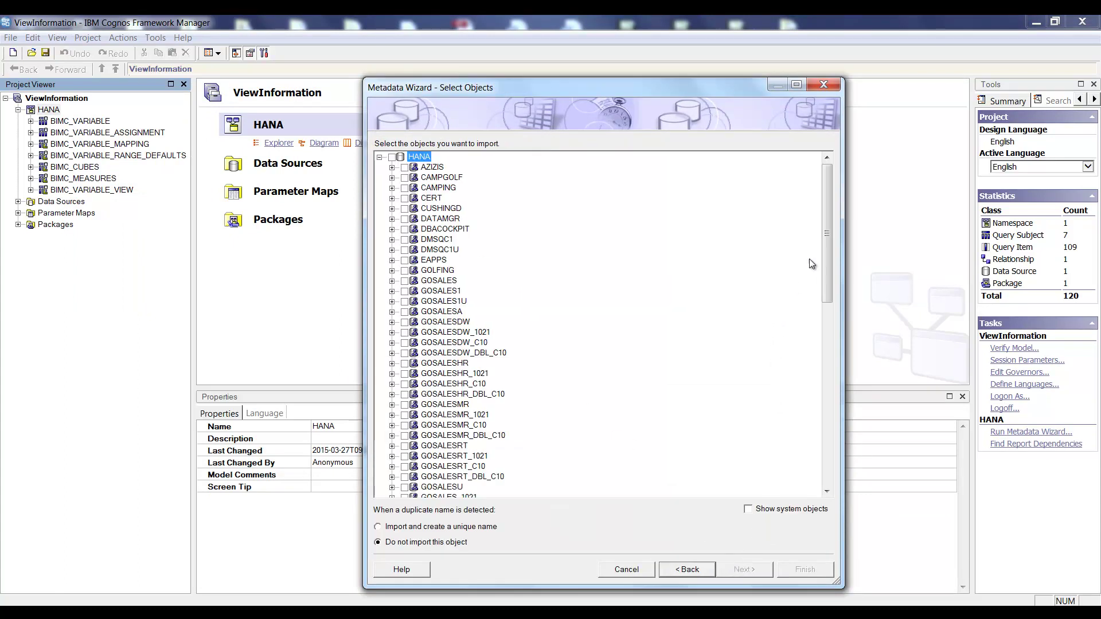
Expand the _SYS_BI schema's tables and highlight the range from BIMC_ALL_CUBES to BIMC_VARIABLE_VALUE
drag(827, 252, 842, 452)
click(441, 395)
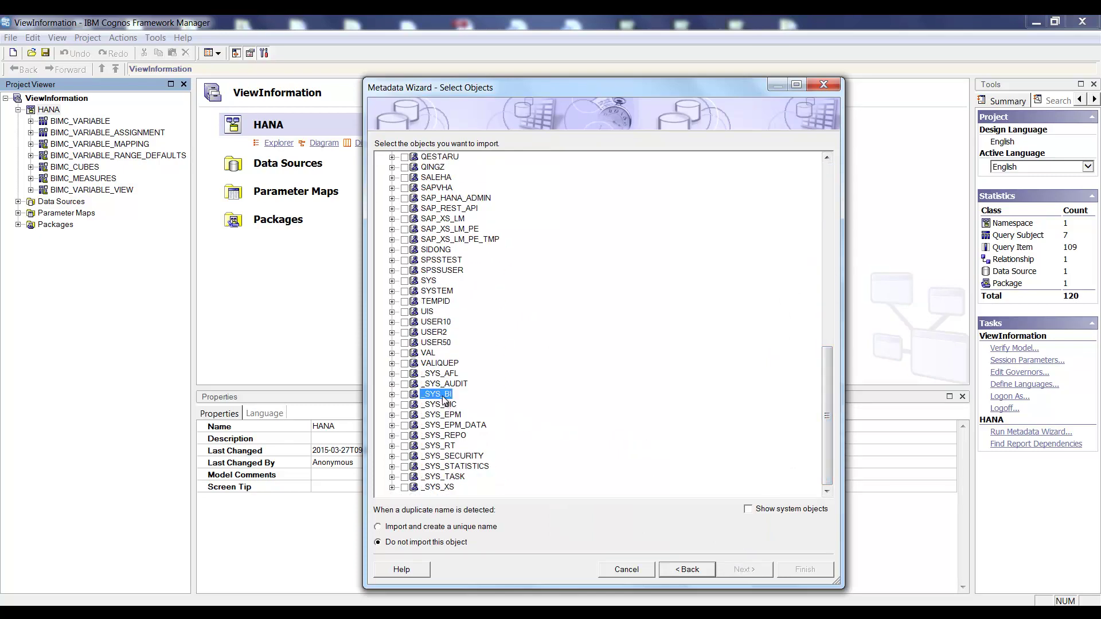
click(392, 395)
click(405, 404)
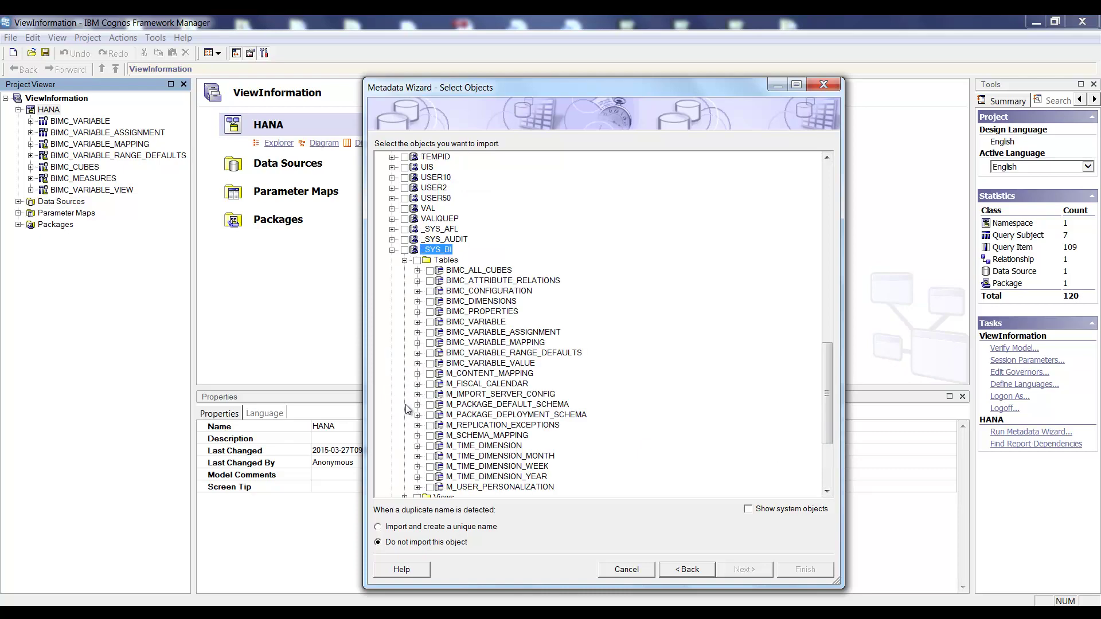
click(463, 271)
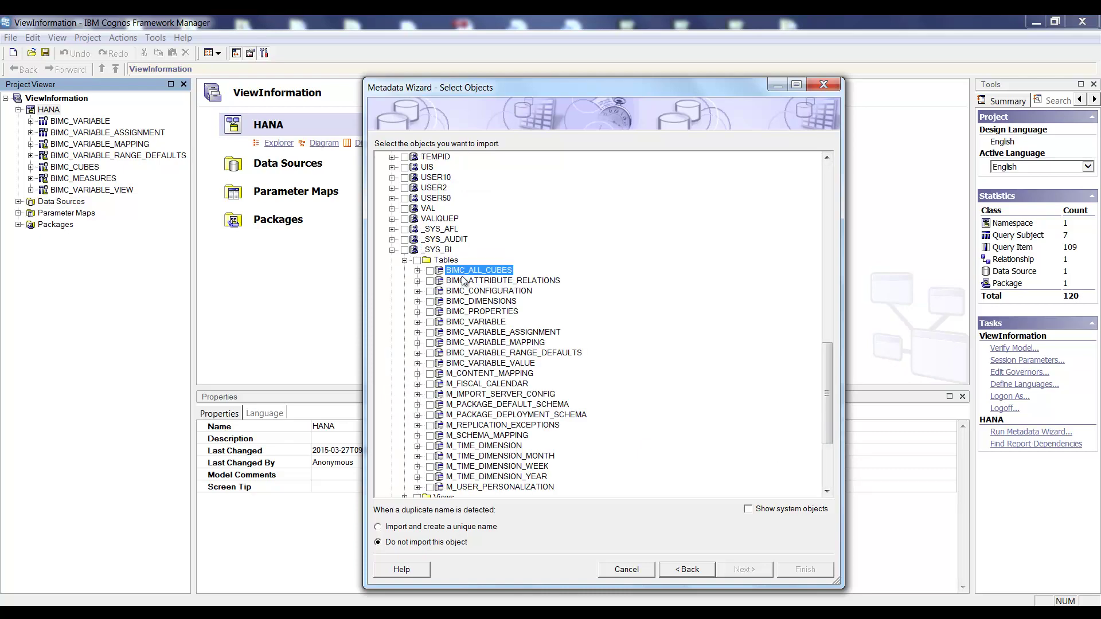
shift+click(466, 364)
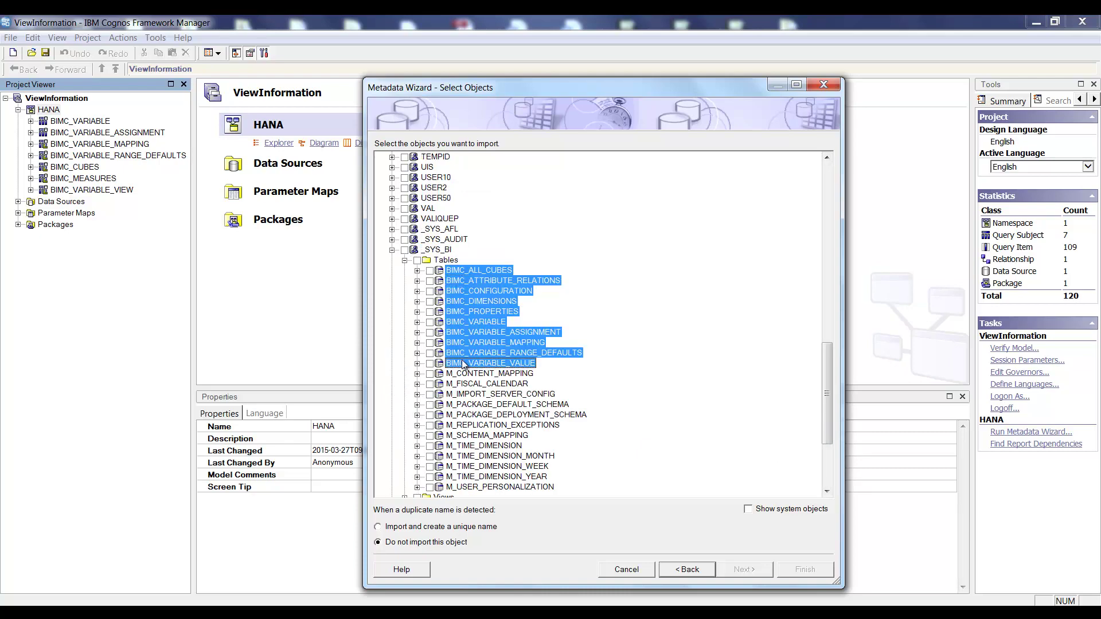
Highlight the _SYS_BI views BIMC_CUBES, BIMC_MEASURES and BIMC_VARIABLE_VIEW, then cancel the wizard without importing
click(404, 260)
click(404, 364)
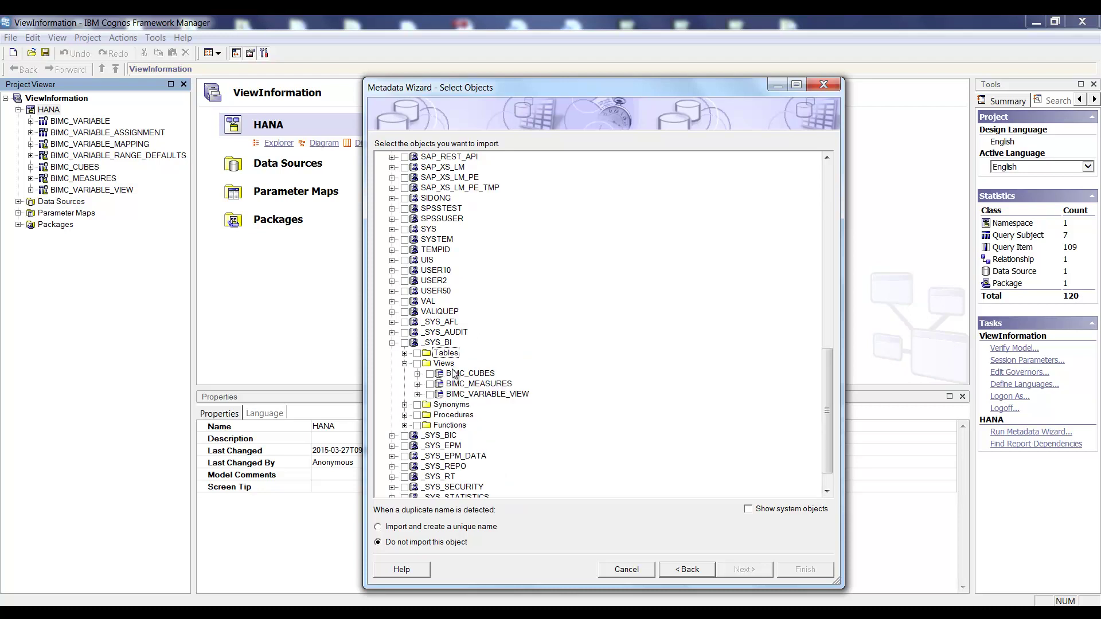
click(456, 375)
shift+click(461, 395)
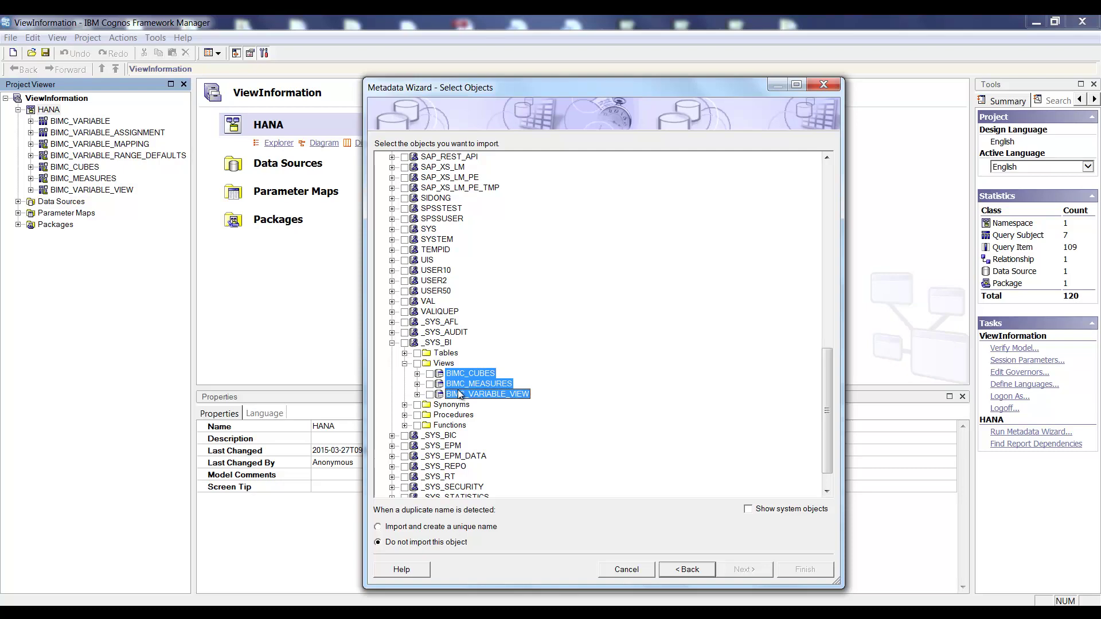
click(624, 570)
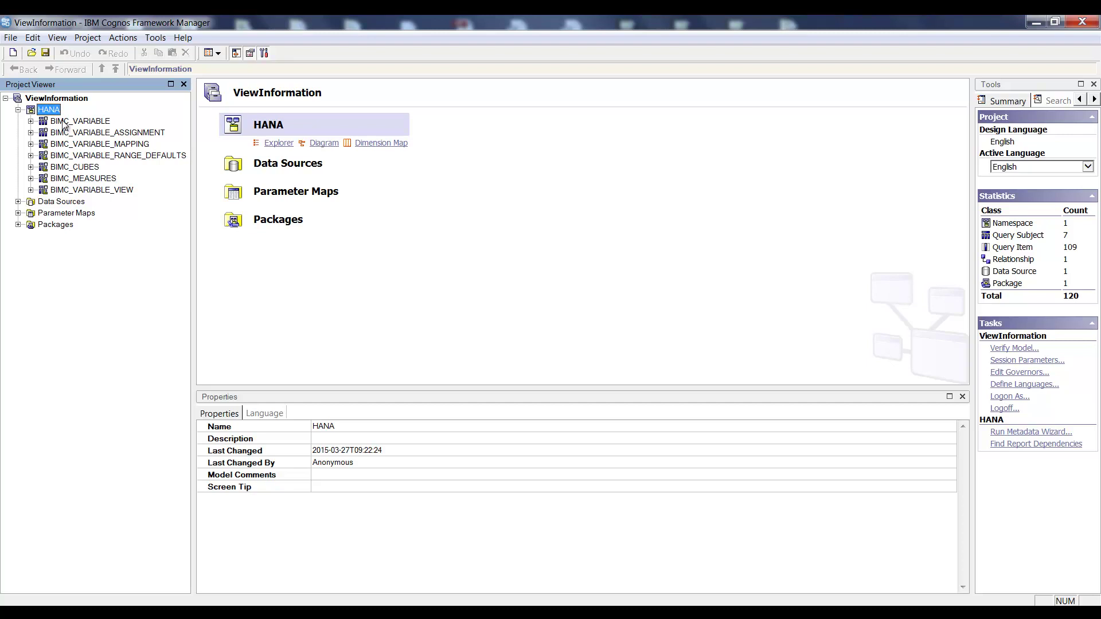
Select the BIMC_VARIABLE and BIMC_VARIABLE_ASSIGNMENT query subjects and examine the query items of BIMC_VARIABLE_ASSIGNMENT
click(64, 123)
ctrl+click(68, 133)
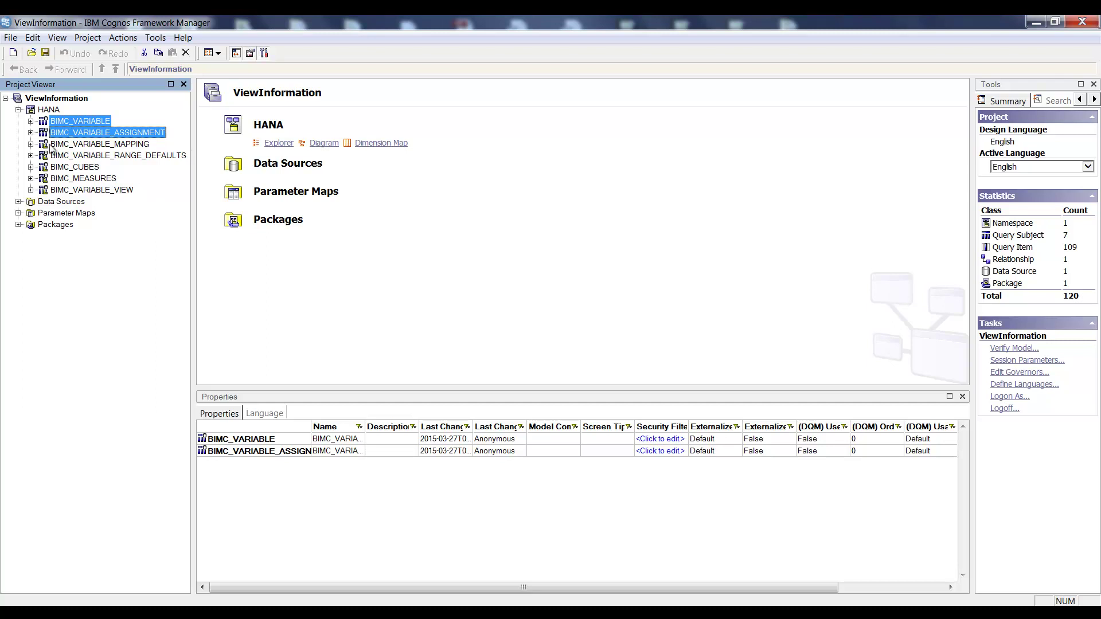
click(31, 133)
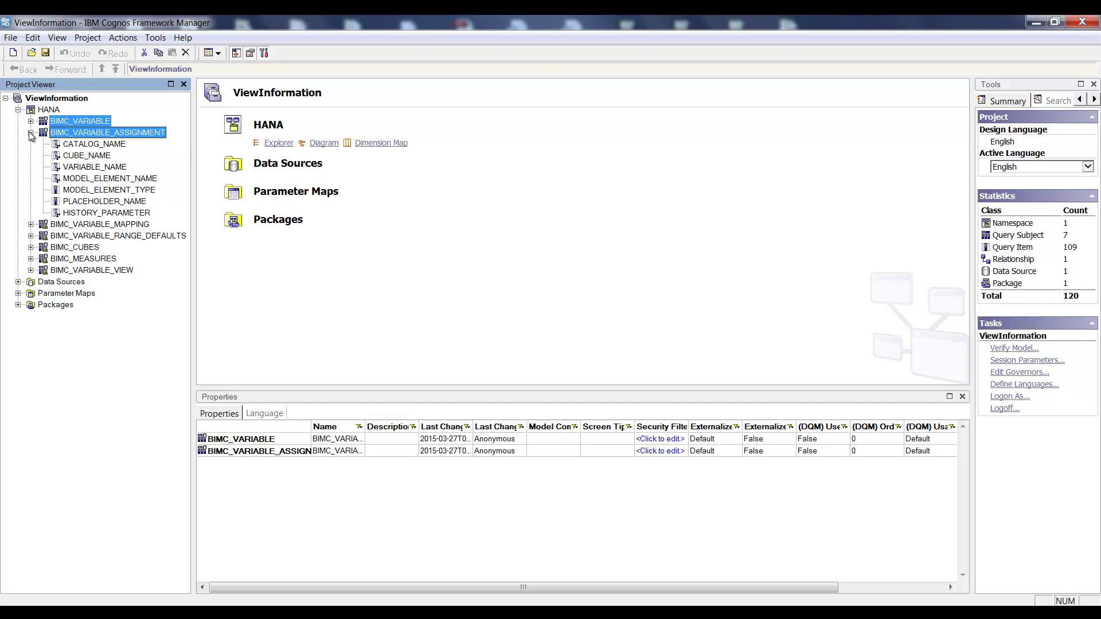
click(91, 154)
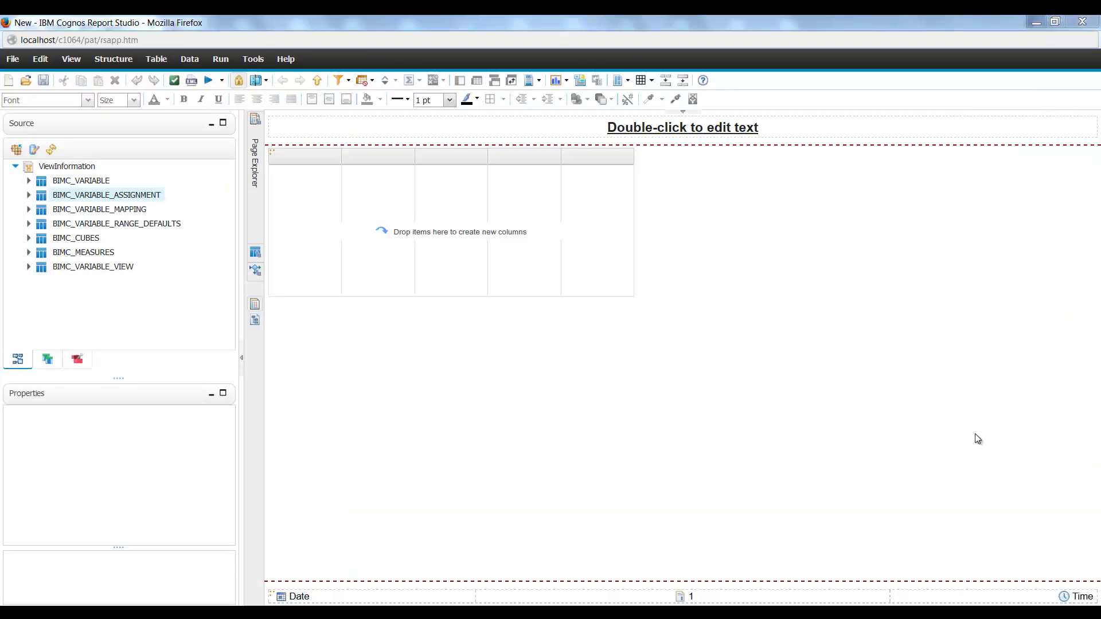
In Cognos Report Studio, add CATALOG_NAME, CUBE_NAME, VARIABLE_NAME, MULTILINE and MANDATORY from BIMC_VARIABLE as list columns
double_click(89, 183)
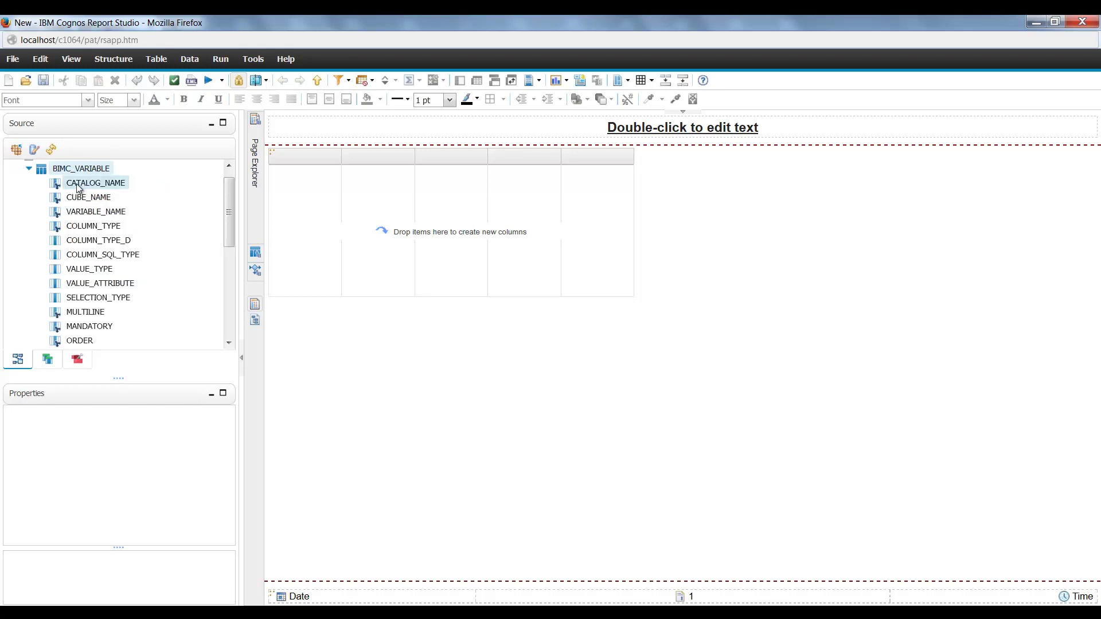
double_click(87, 183)
double_click(87, 197)
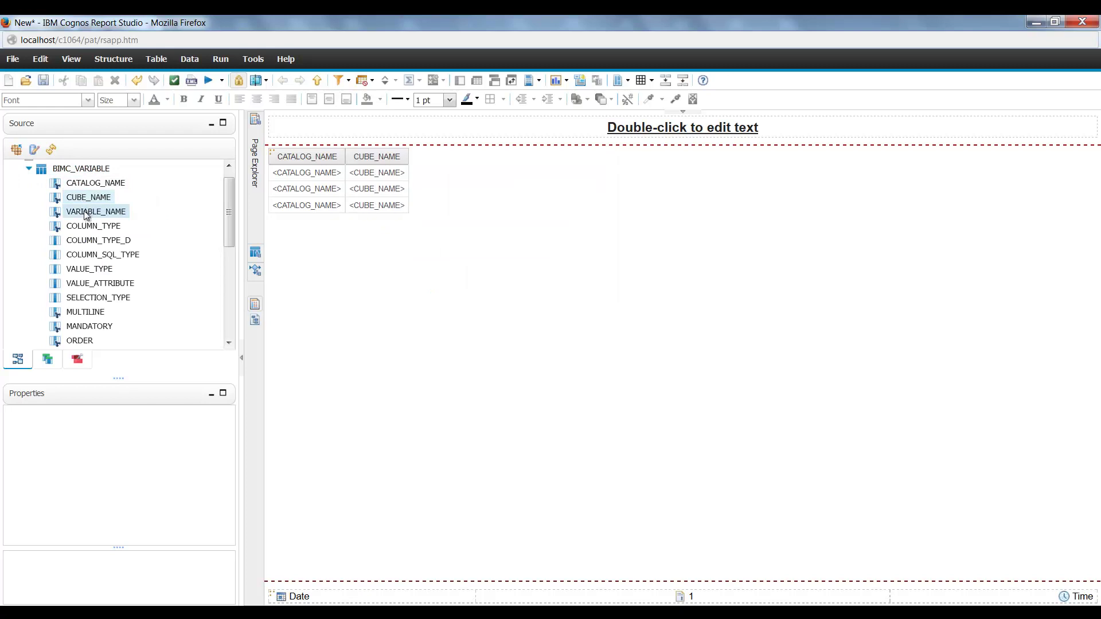
double_click(86, 212)
drag(229, 229, 228, 254)
double_click(86, 261)
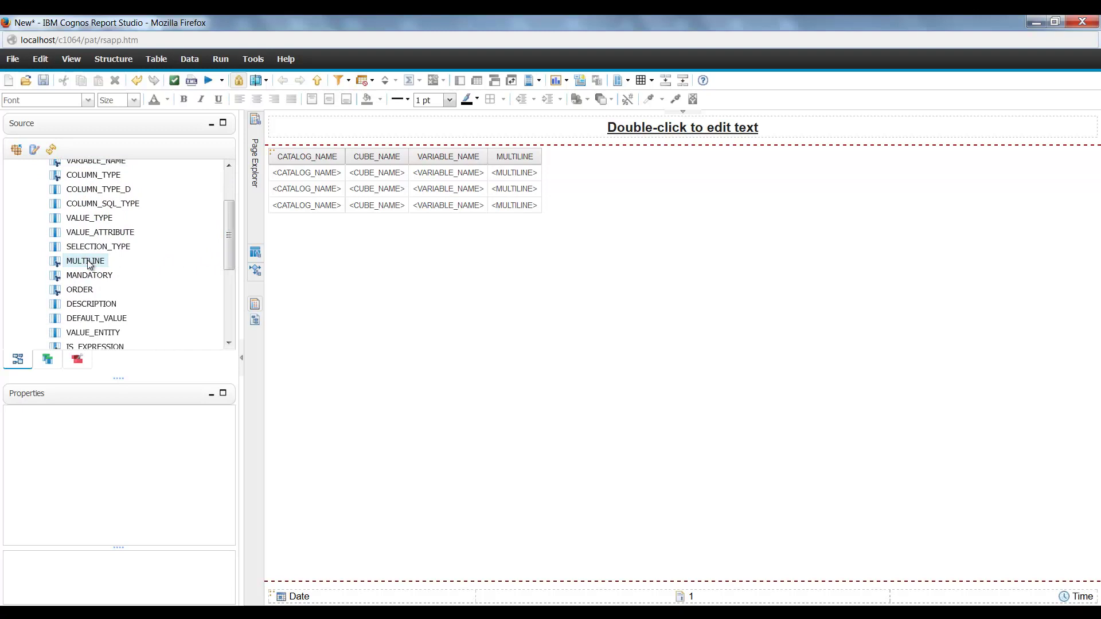
double_click(92, 276)
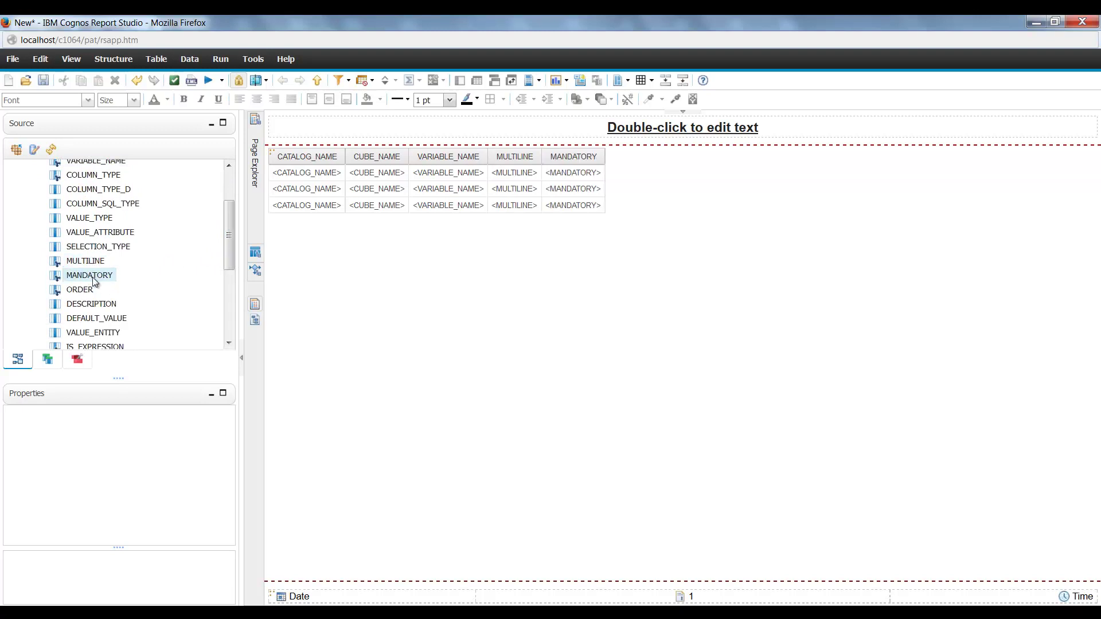
Add MODEL_ELEMENT_NAME and PLACEHOLDER_NAME from BIMC_VARIABLE_ASSIGNMENT as further columns of the list
drag(229, 252, 234, 211)
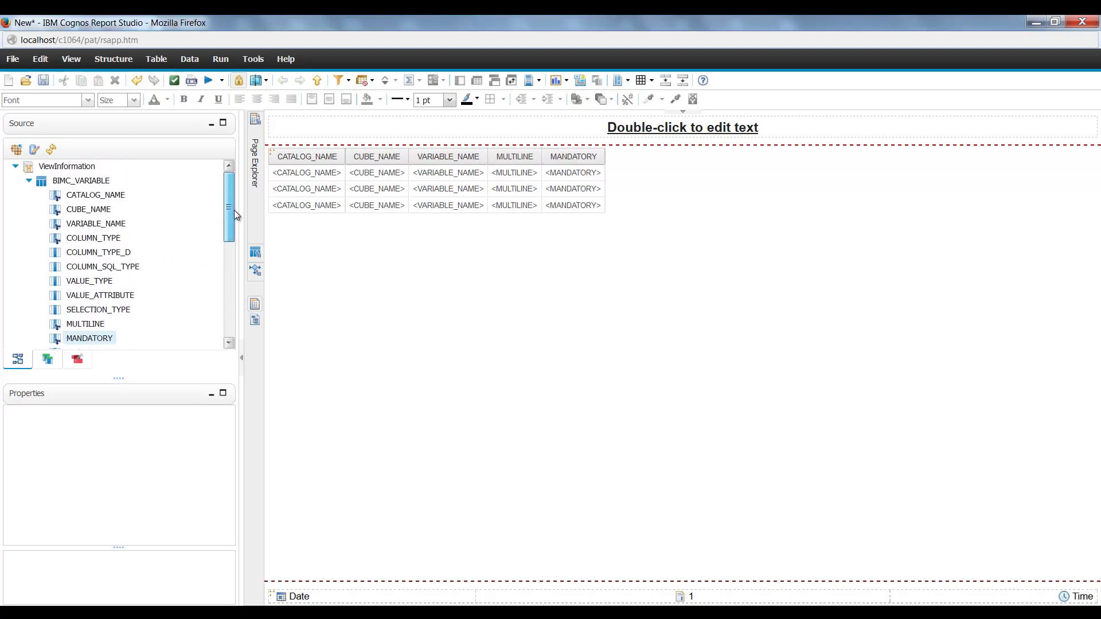
click(29, 181)
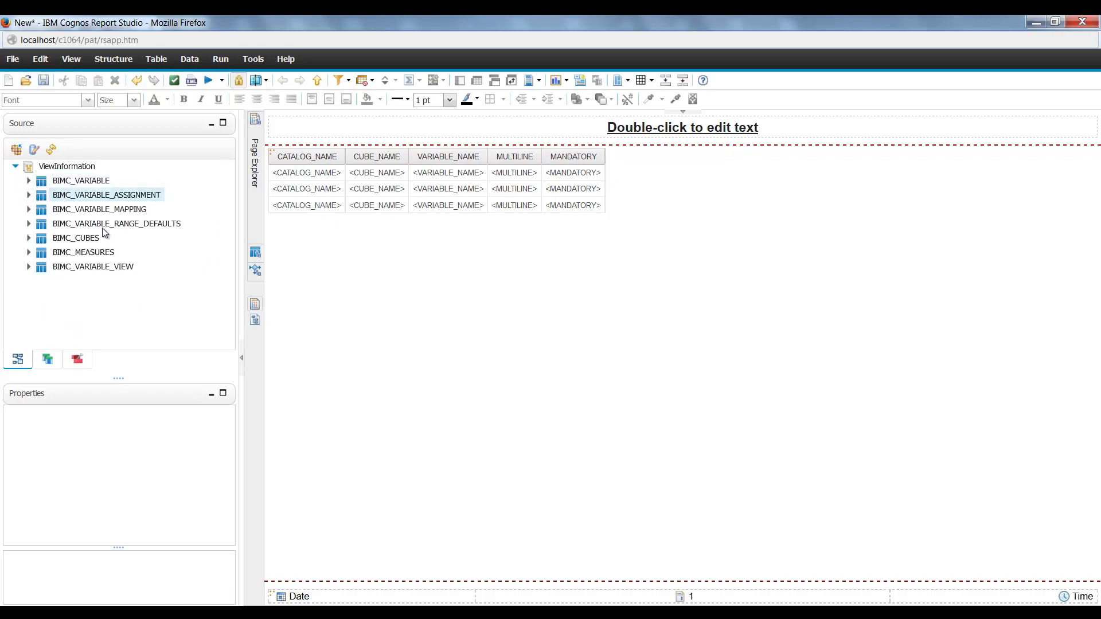
click(29, 195)
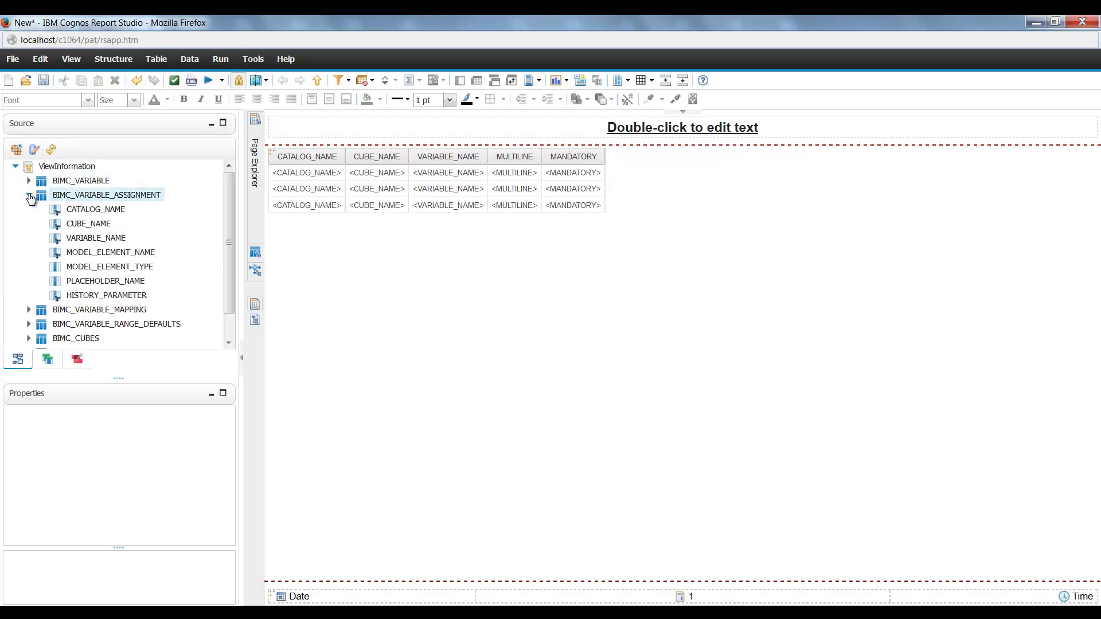
click(96, 255)
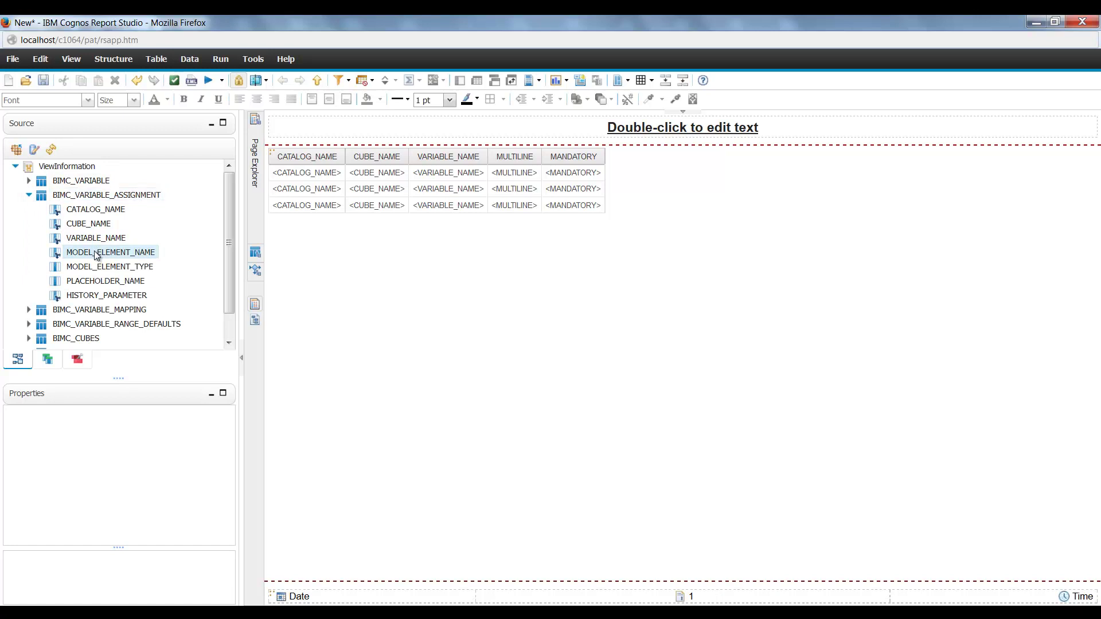
double_click(97, 255)
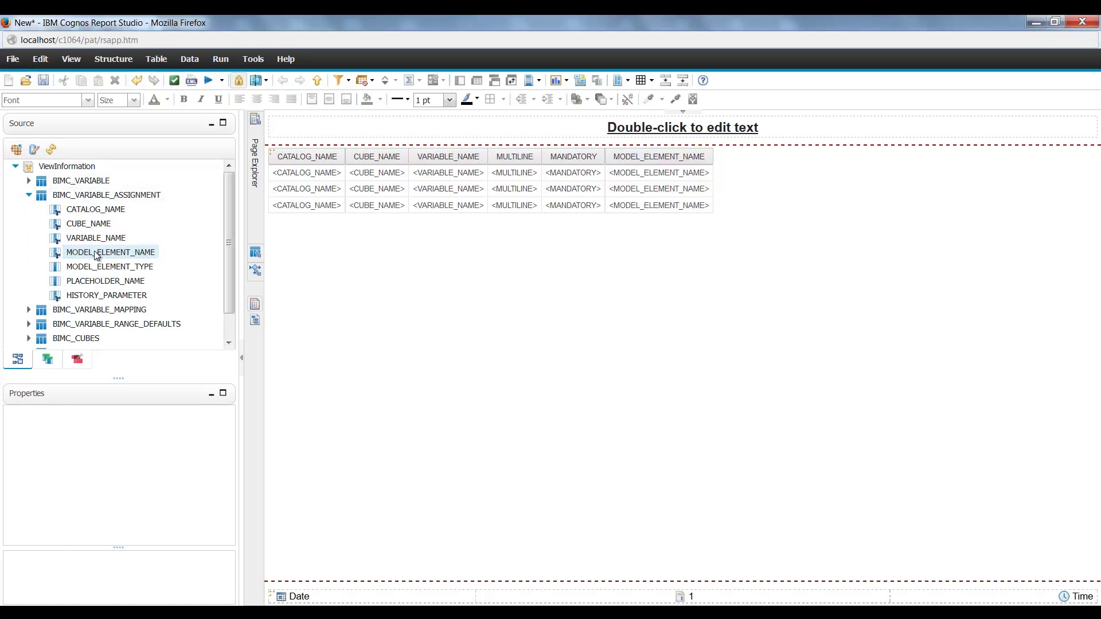
double_click(95, 282)
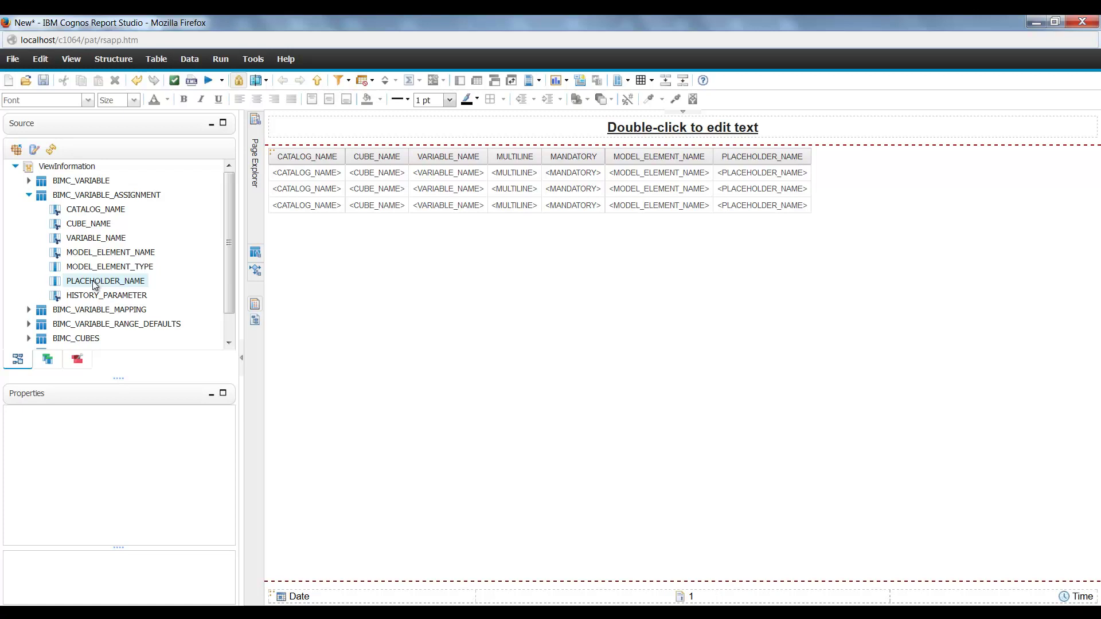
Build a prompt page for the CATALOG_NAME column and another for the CUBE_NAME column
click(302, 154)
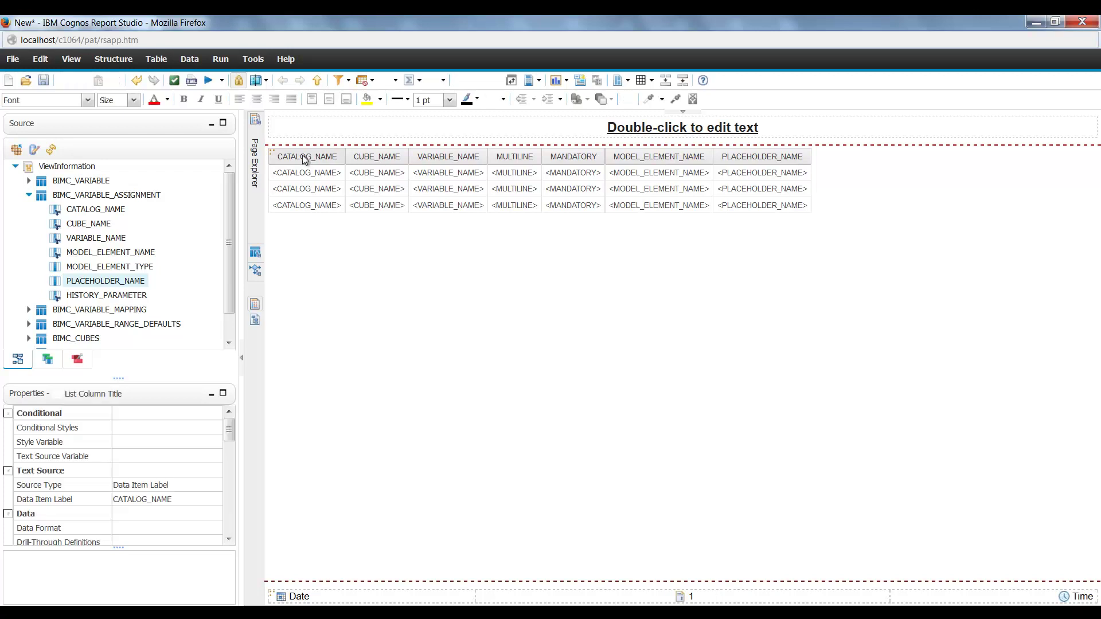
click(582, 83)
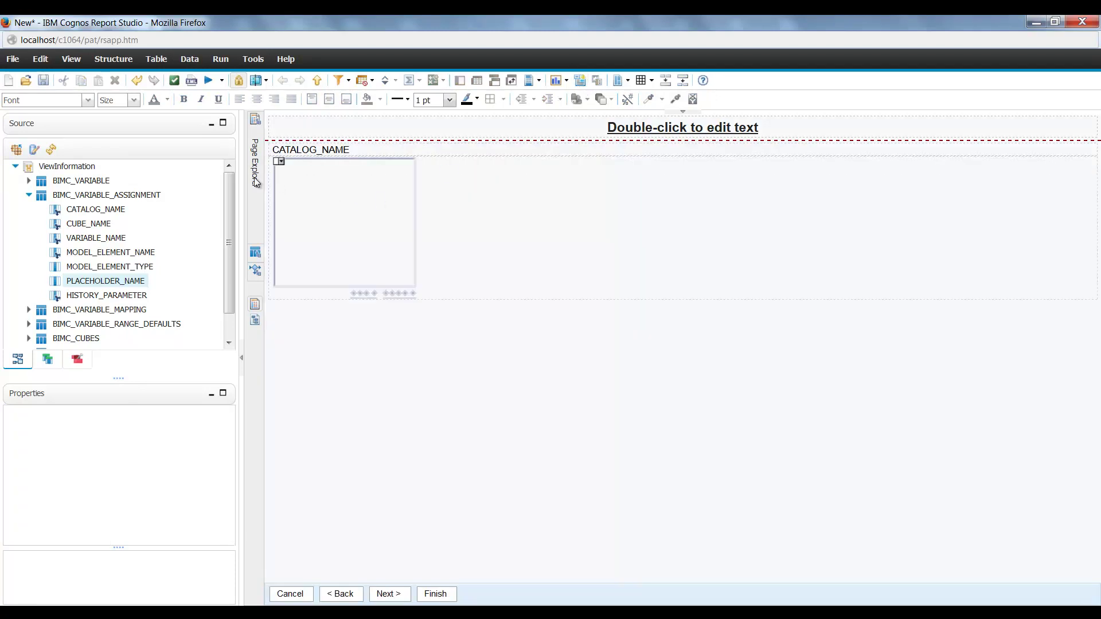
mouse_move(257, 180)
click(325, 150)
click(372, 154)
click(578, 82)
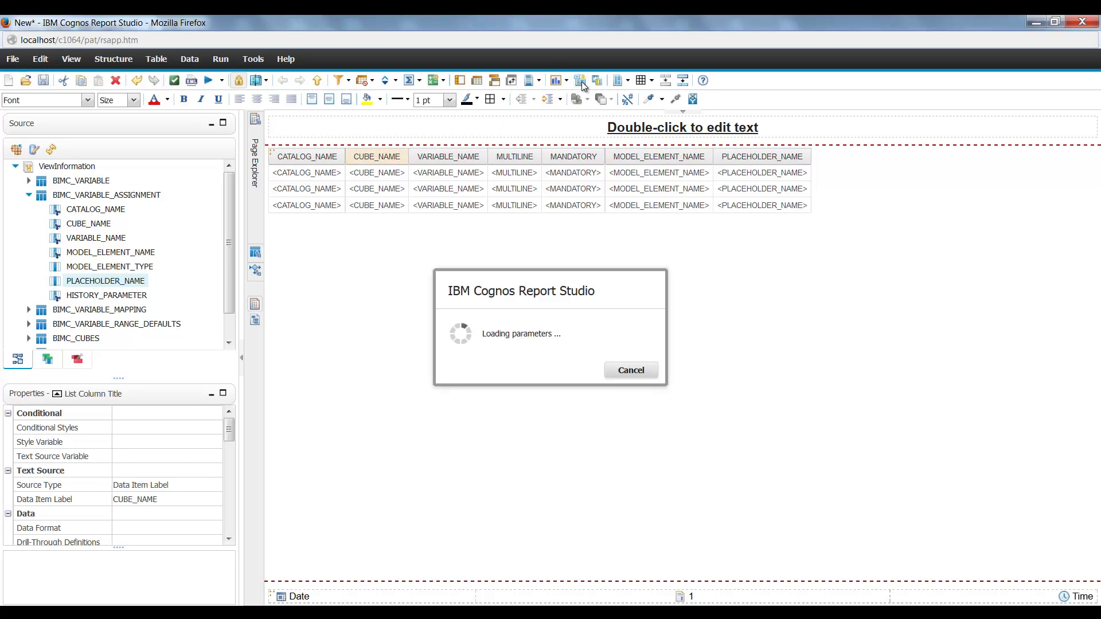
Set the Cascade Source of the CUBE_NAME value prompt to CATALOG_NAME
click(356, 198)
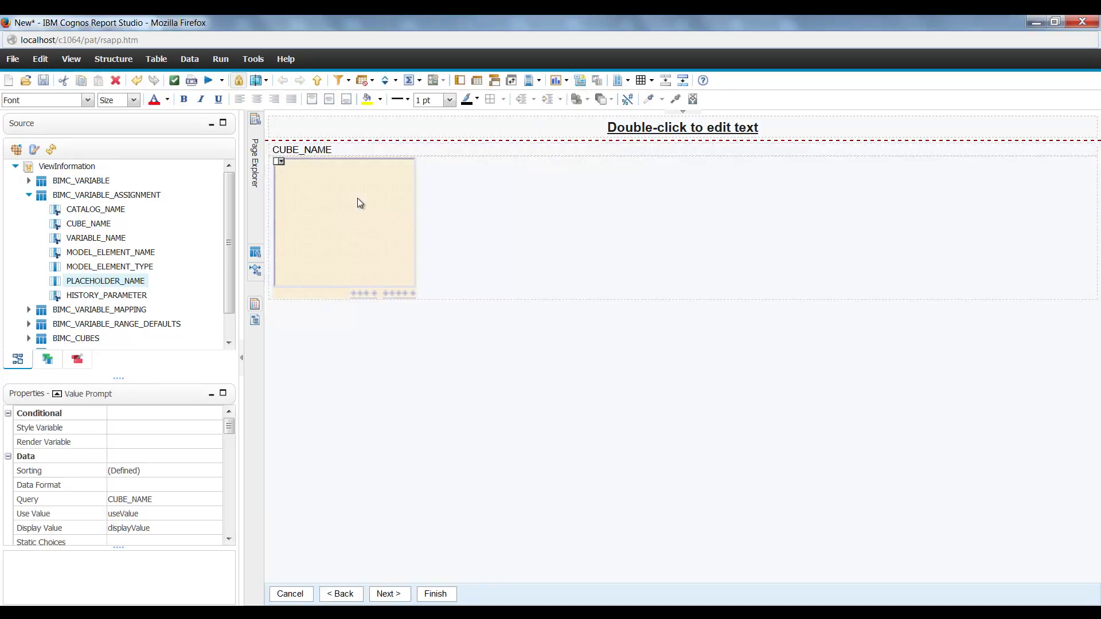
drag(229, 429, 227, 455)
click(205, 487)
click(215, 487)
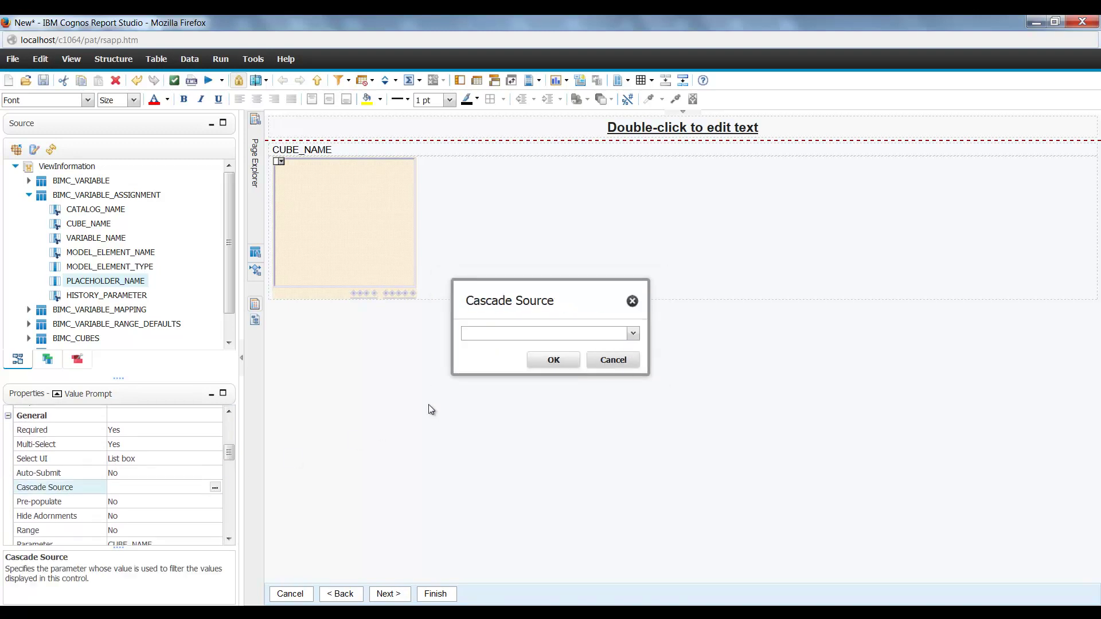
click(634, 334)
click(541, 358)
click(550, 359)
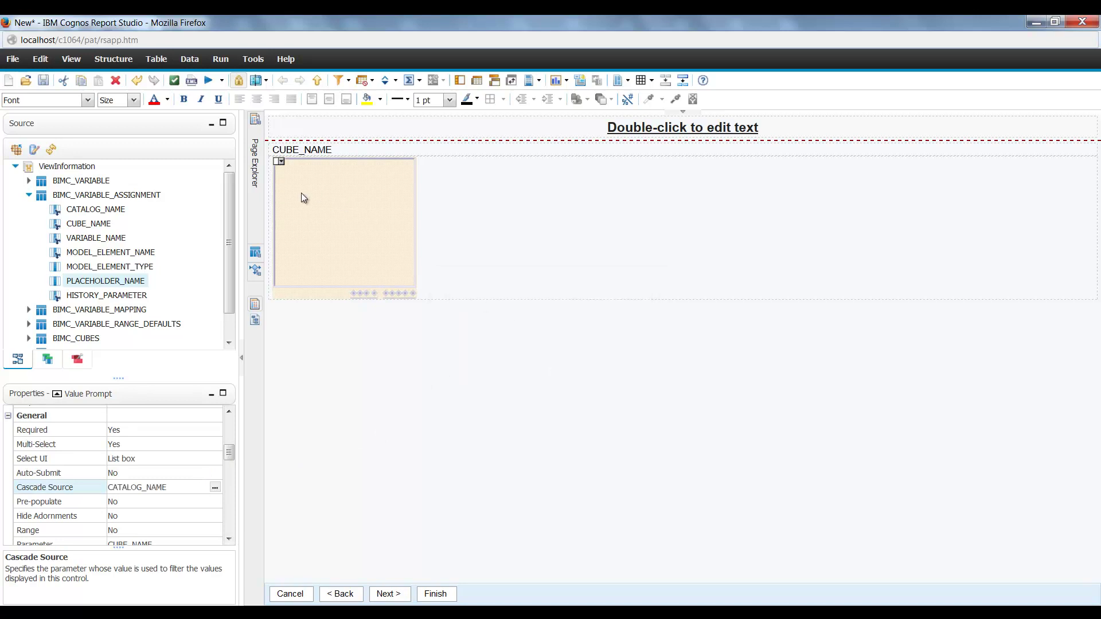
Run the report for catalogs gosalesdmr and Greatout with cubes GOSALES and SALES
click(209, 84)
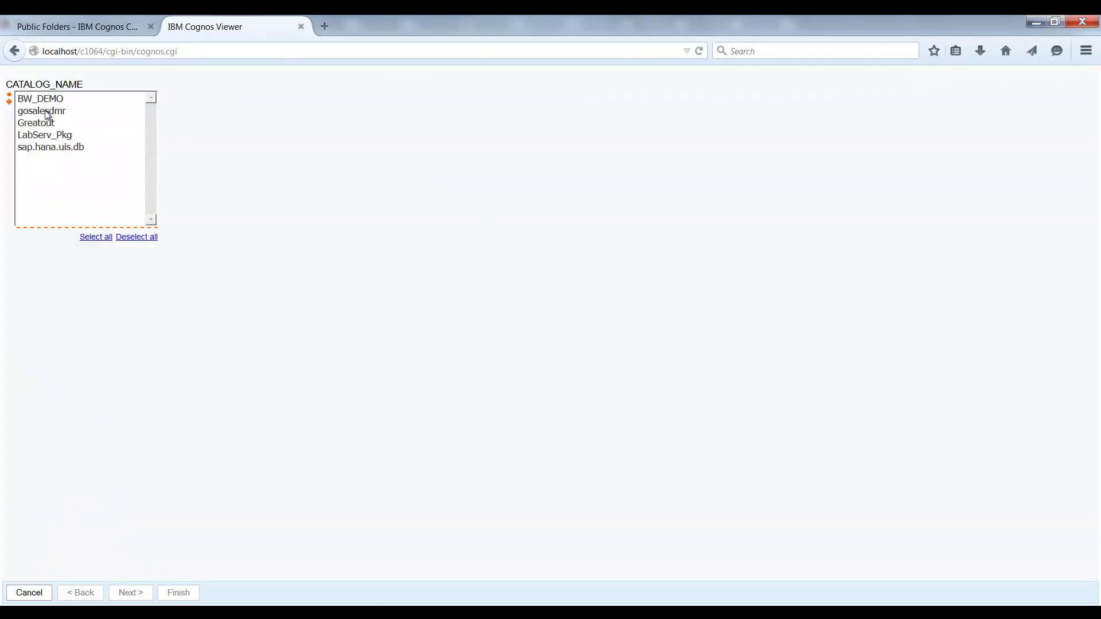
click(47, 112)
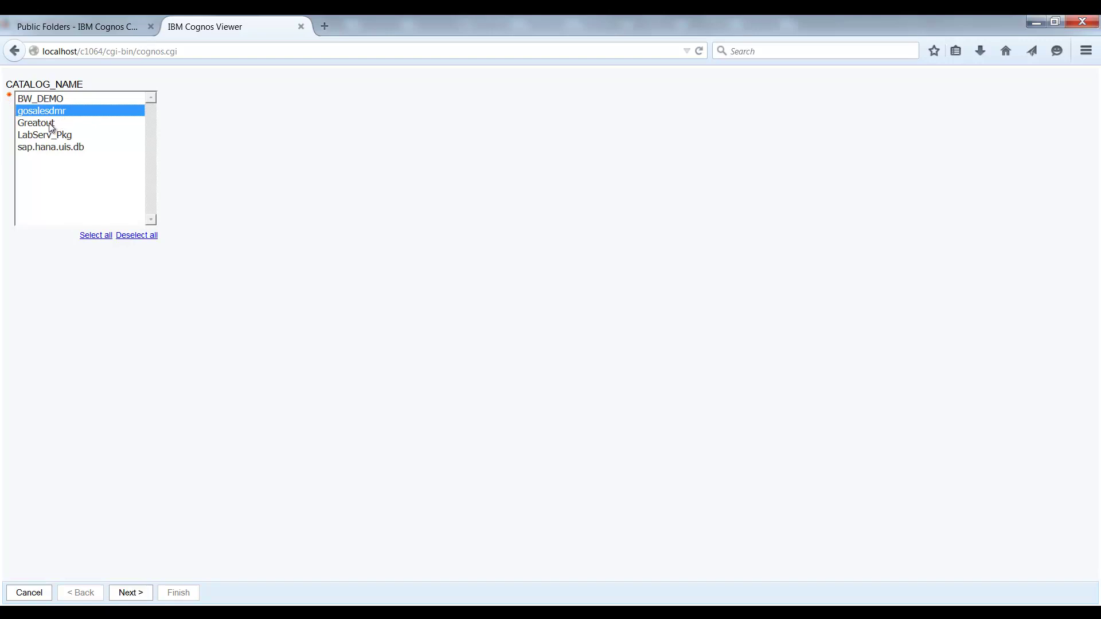
ctrl+click(52, 124)
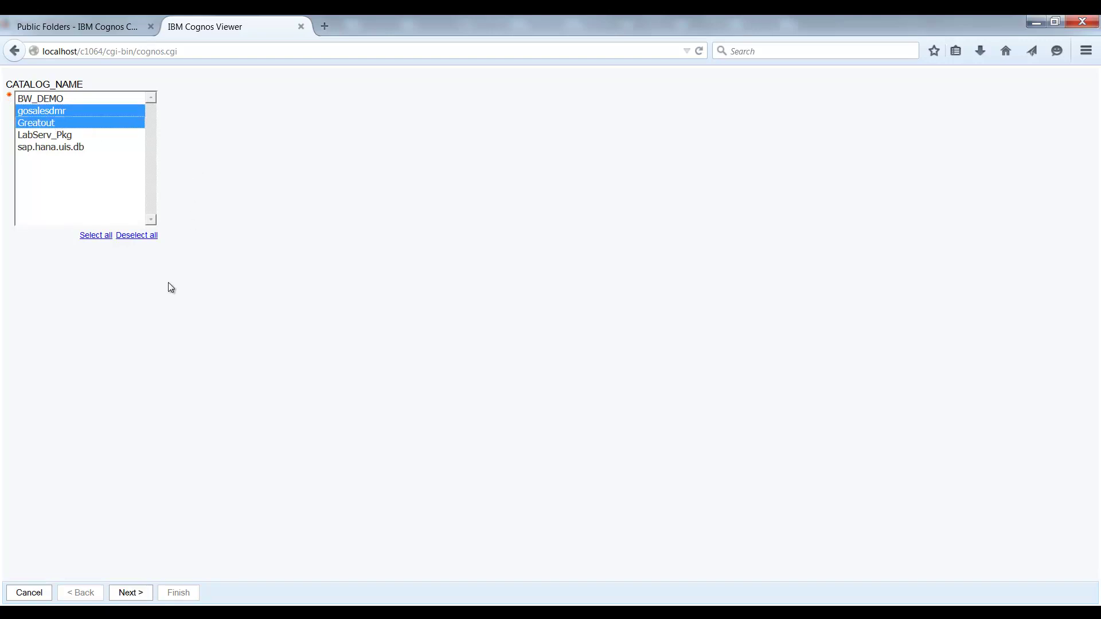
click(131, 596)
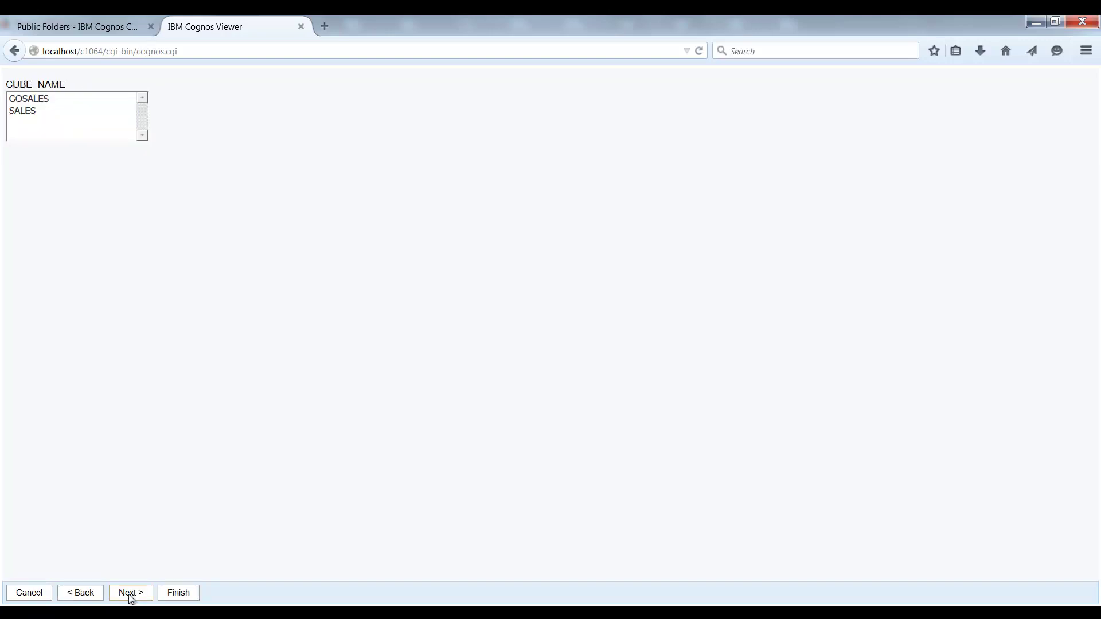
click(34, 98)
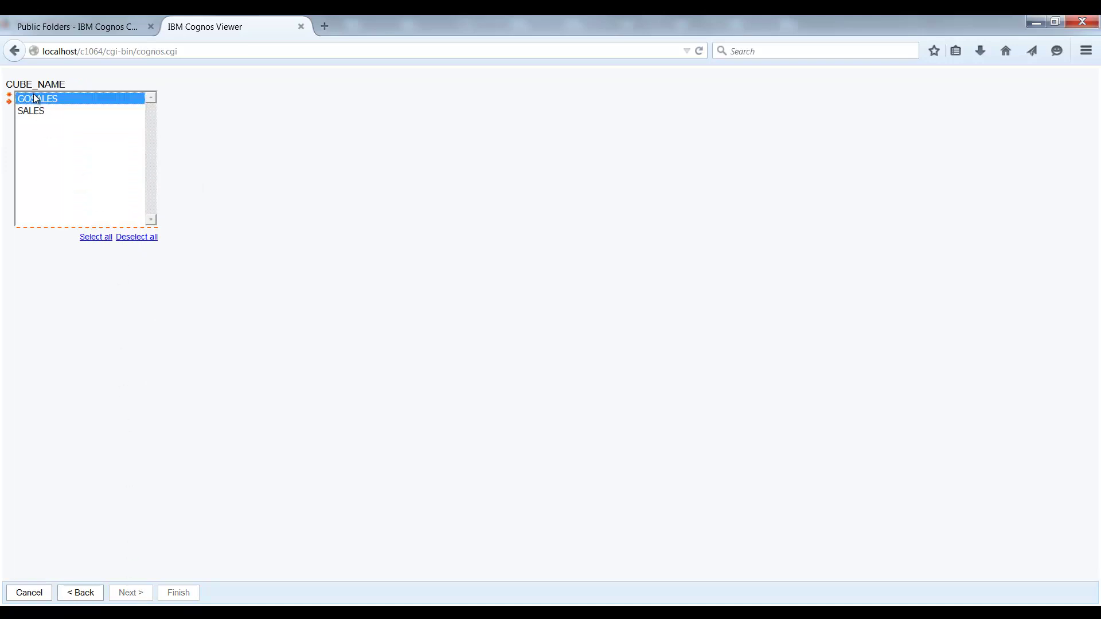
ctrl+click(34, 111)
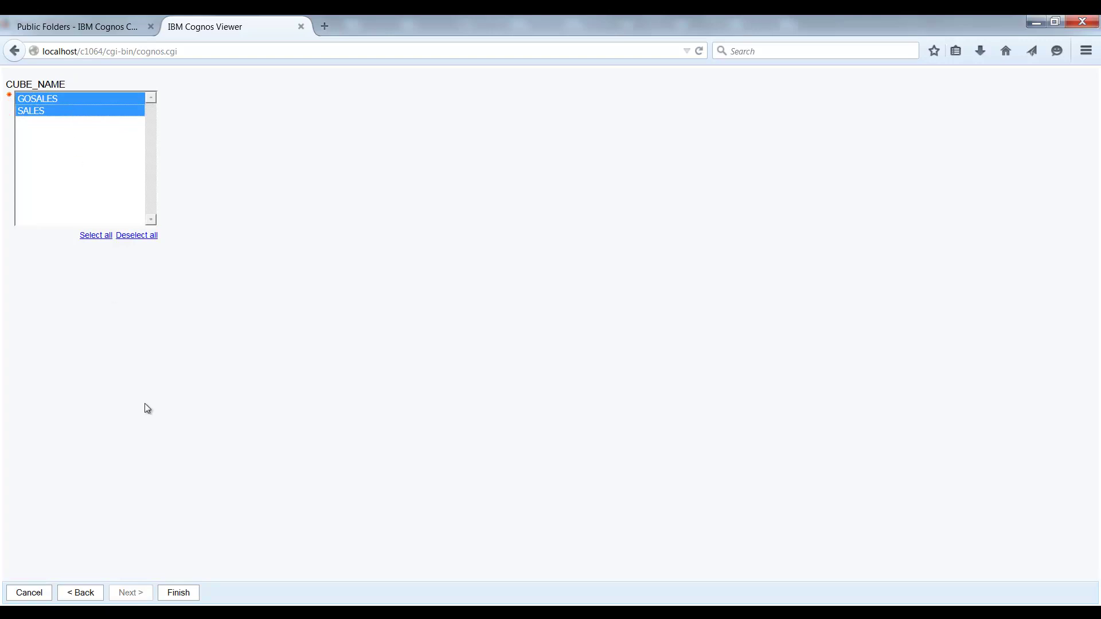
click(178, 594)
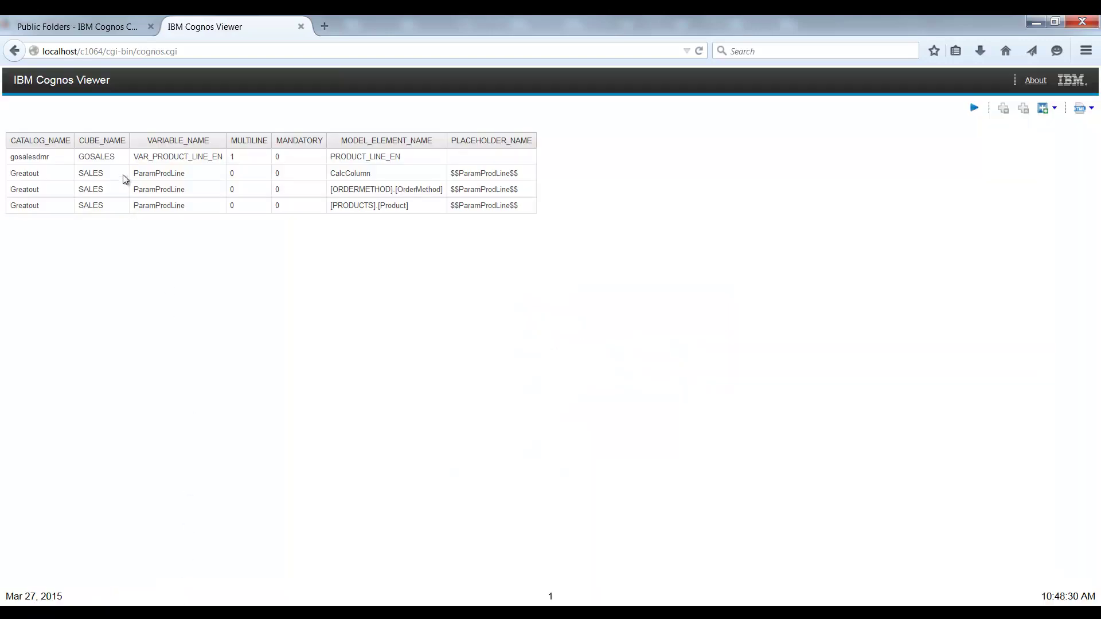
Examine the GOSALES row's variable name, multiline, mandatory, model element and placeholder values in the report output
click(161, 160)
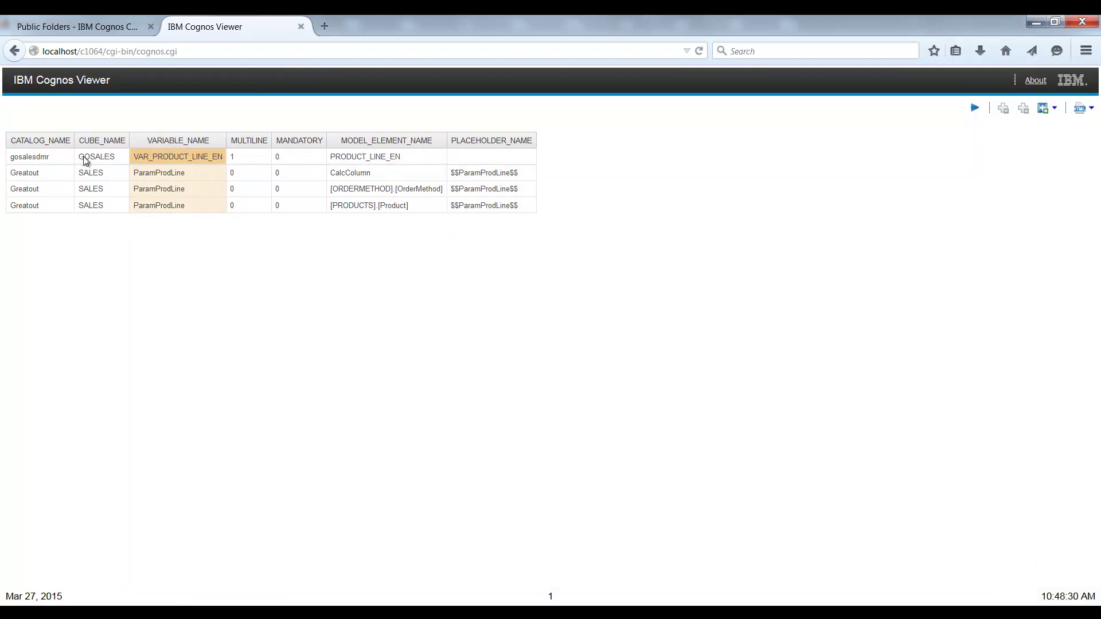
click(238, 157)
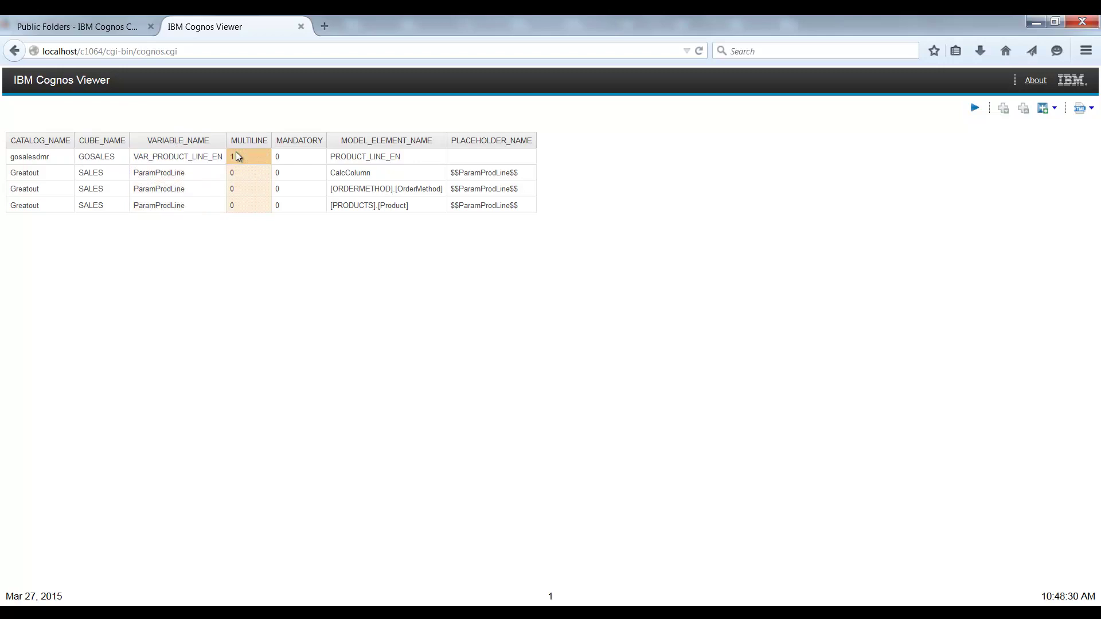
click(290, 158)
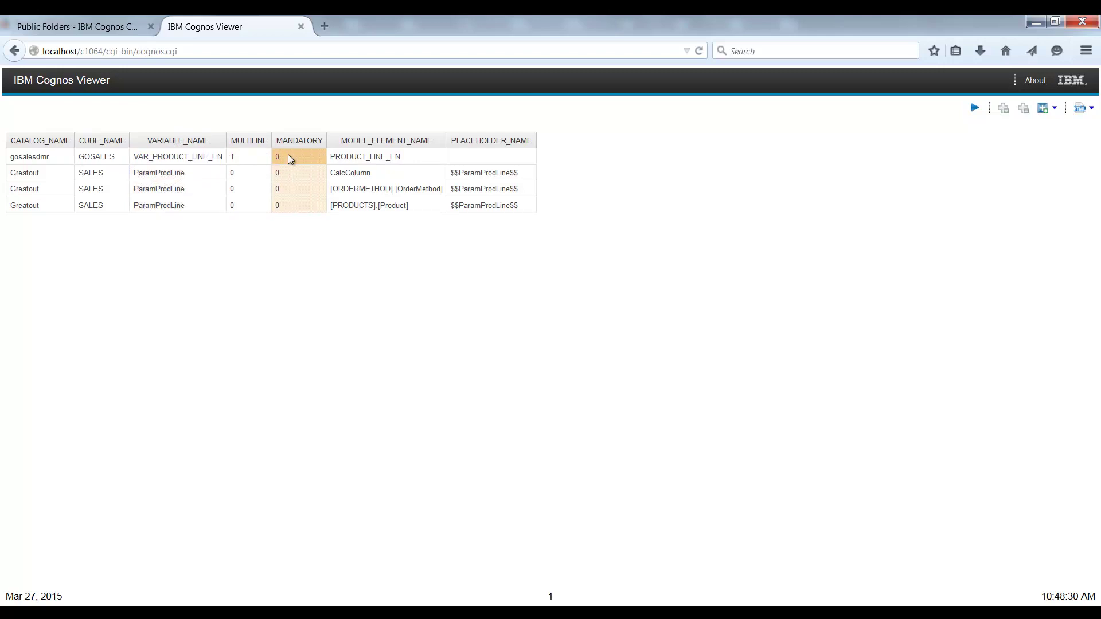
click(393, 159)
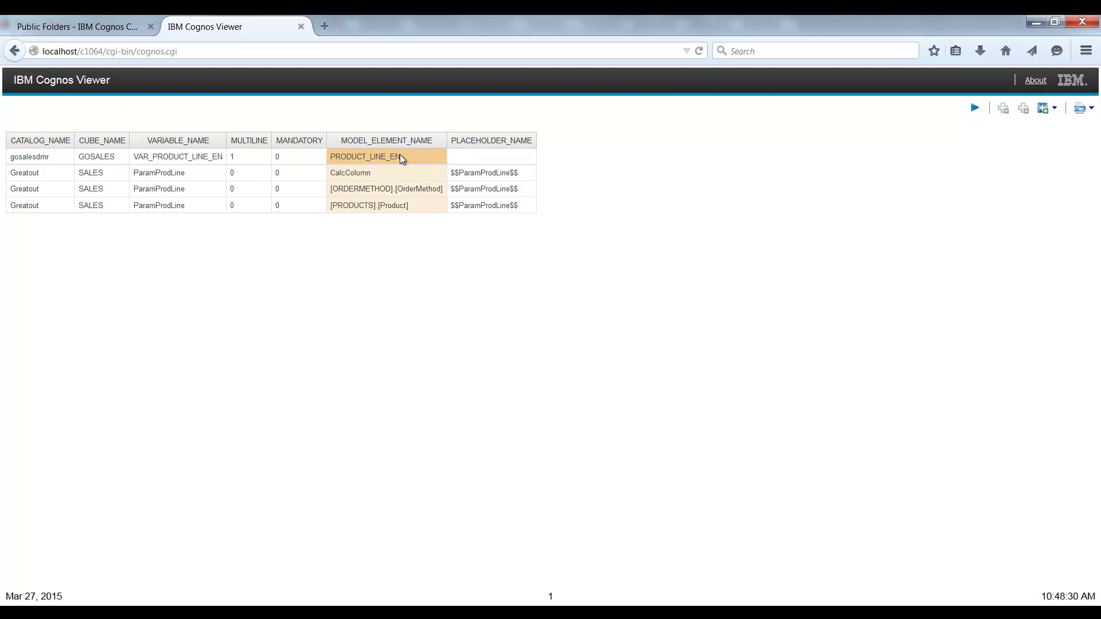
click(459, 158)
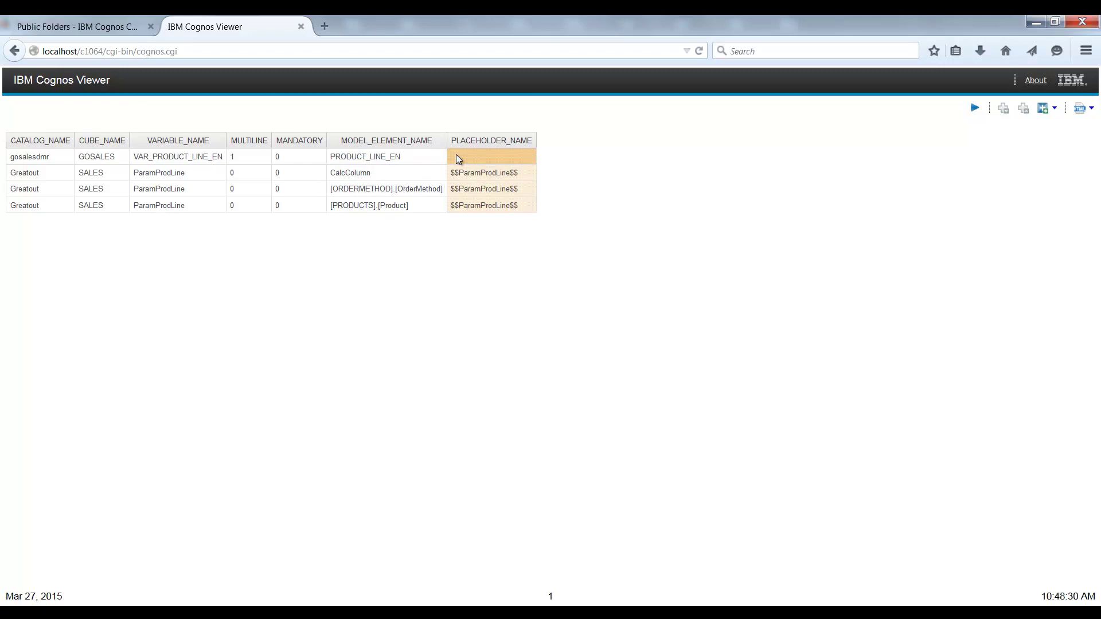
Examine the multiline, mandatory, model element and placeholder values in the Greatout SALES rows of the report
click(53, 179)
click(98, 182)
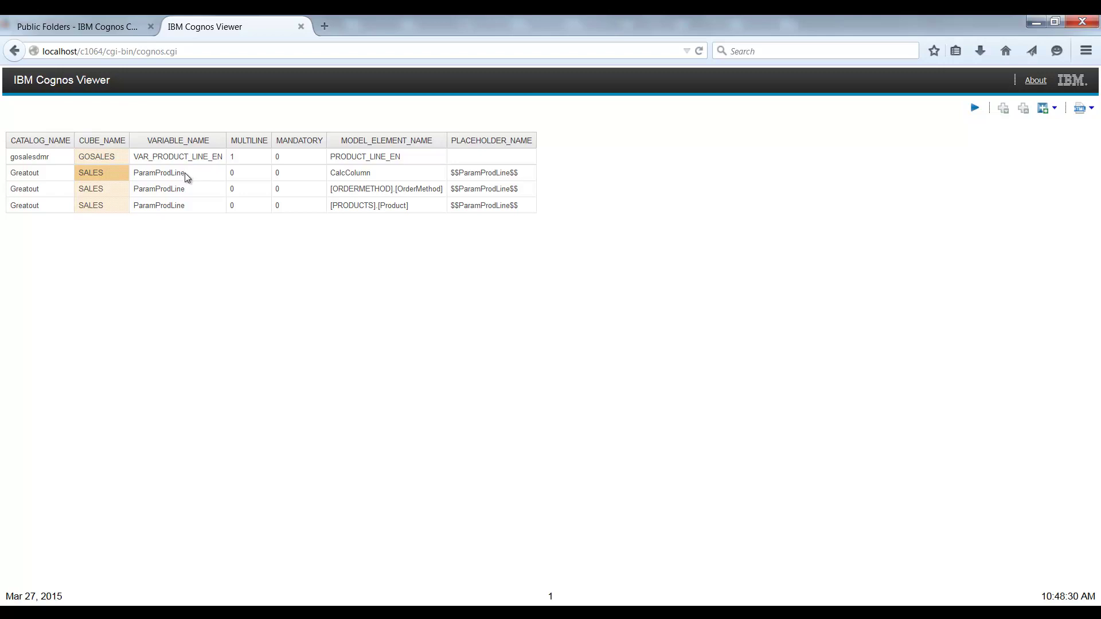
click(244, 175)
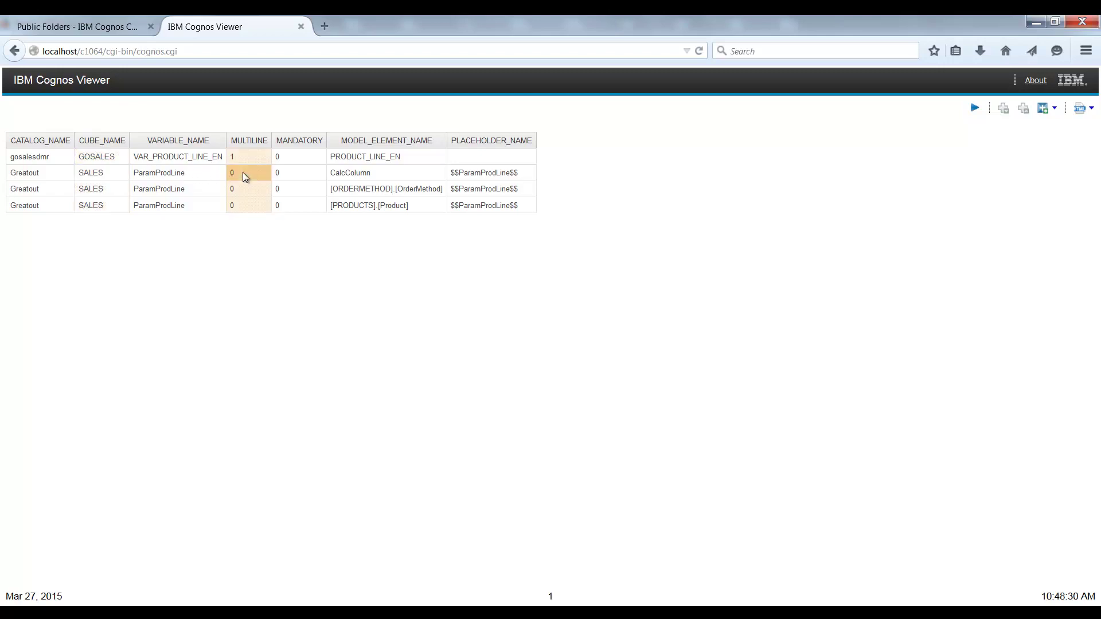
click(289, 175)
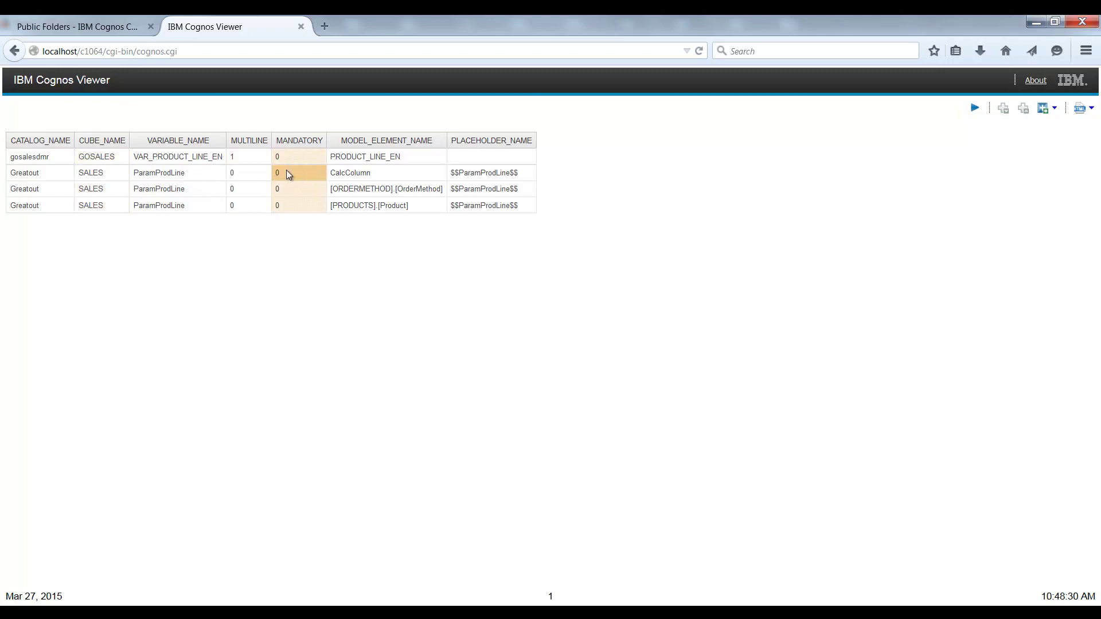
click(358, 175)
click(355, 192)
click(356, 207)
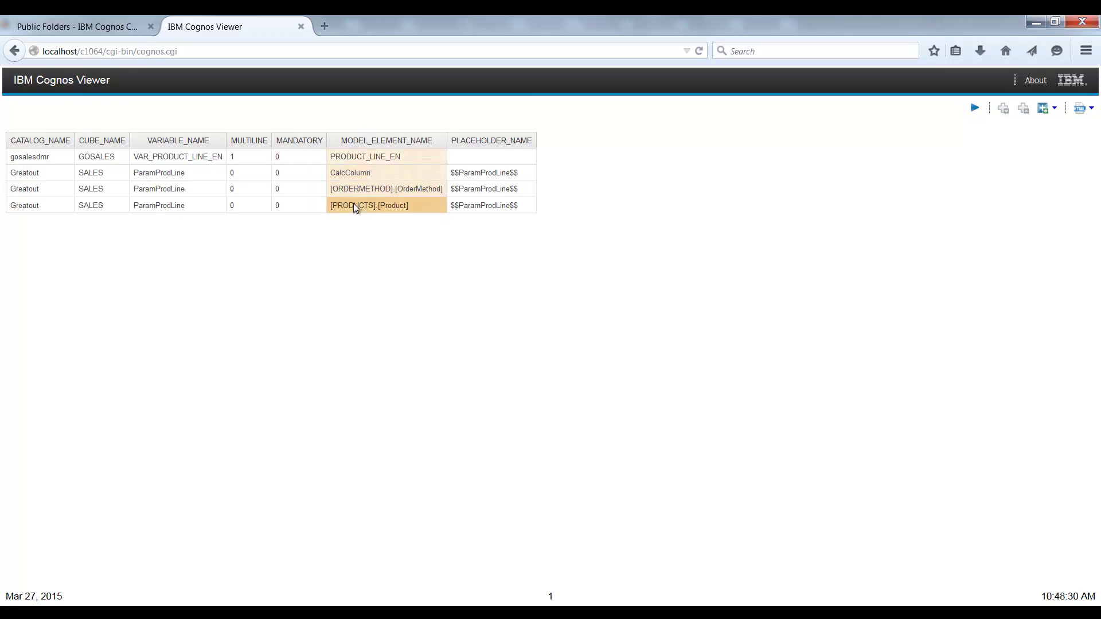
click(475, 178)
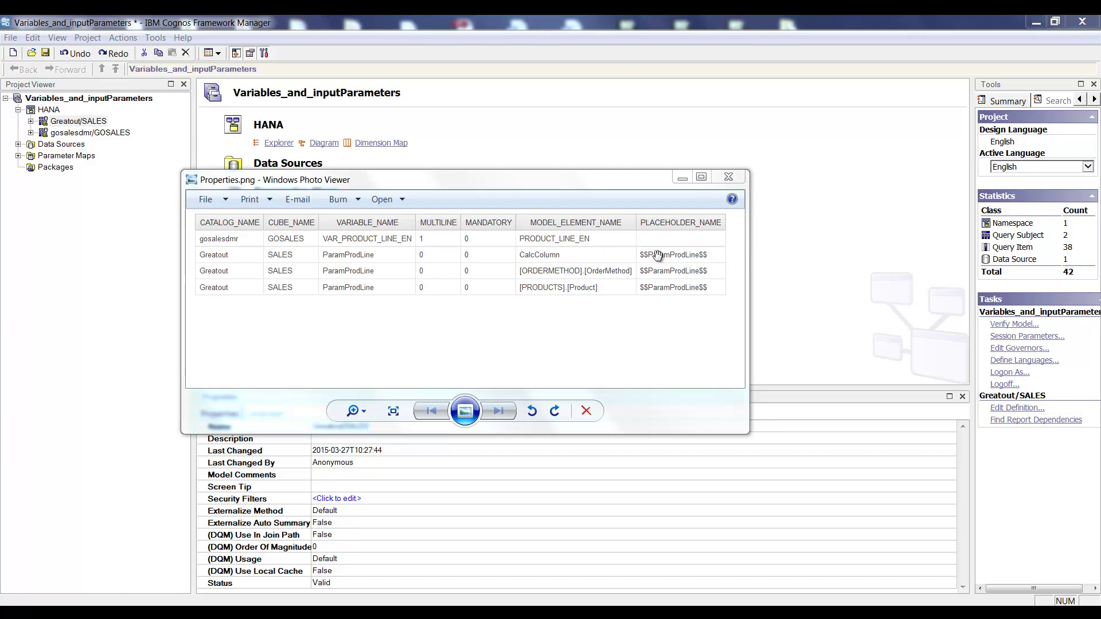
Set the SQL type of the Greatout/SALES query subject to Native in its definition's query options
click(681, 178)
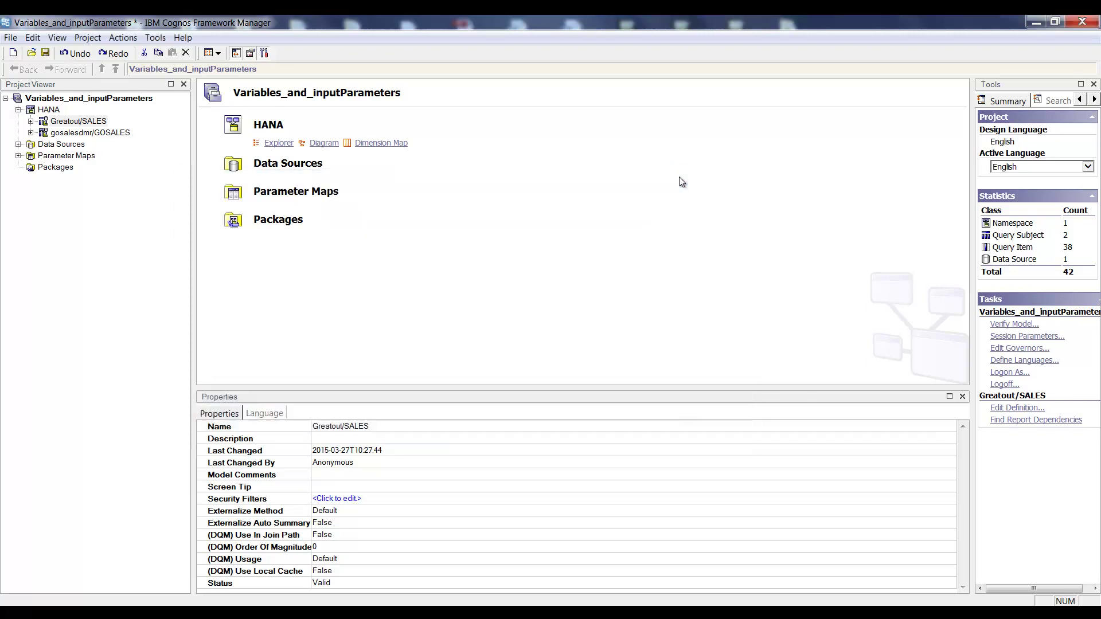
right_click(80, 123)
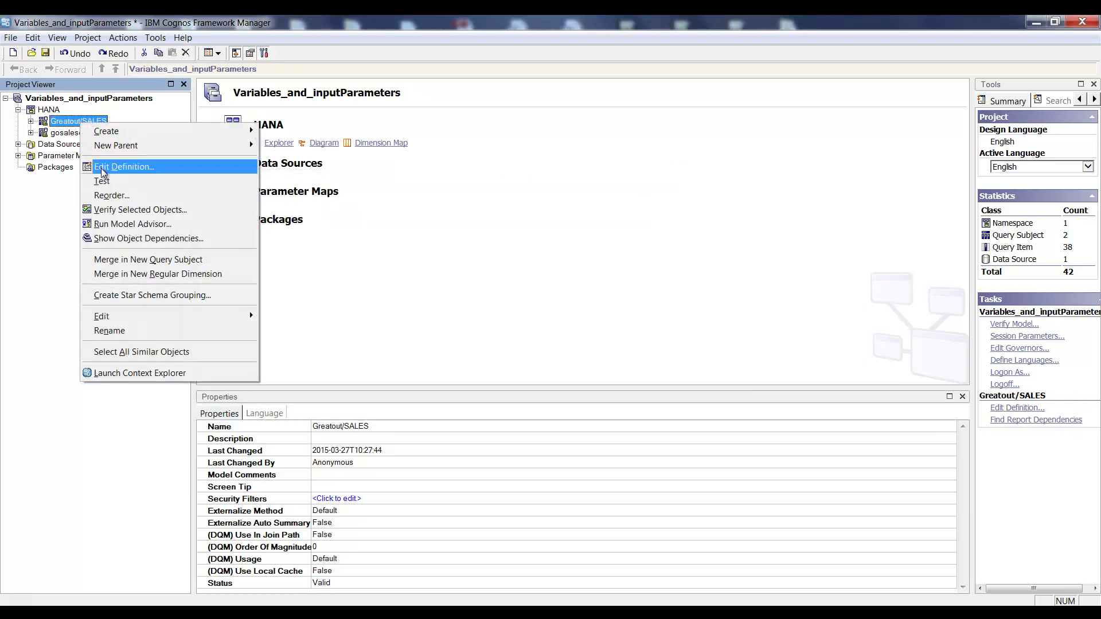
click(104, 168)
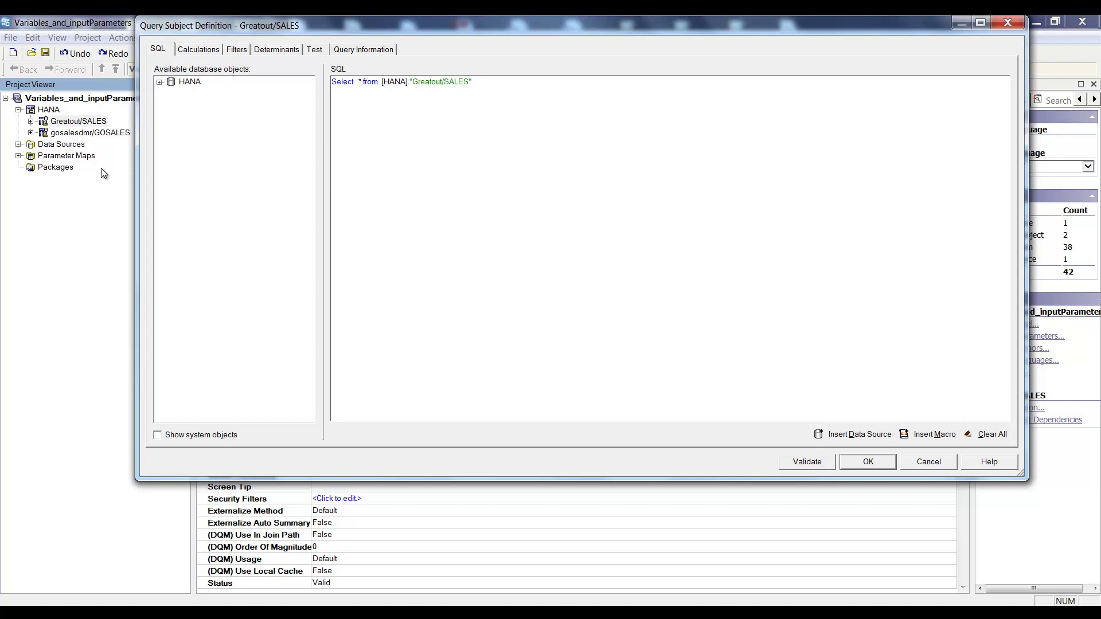
click(345, 50)
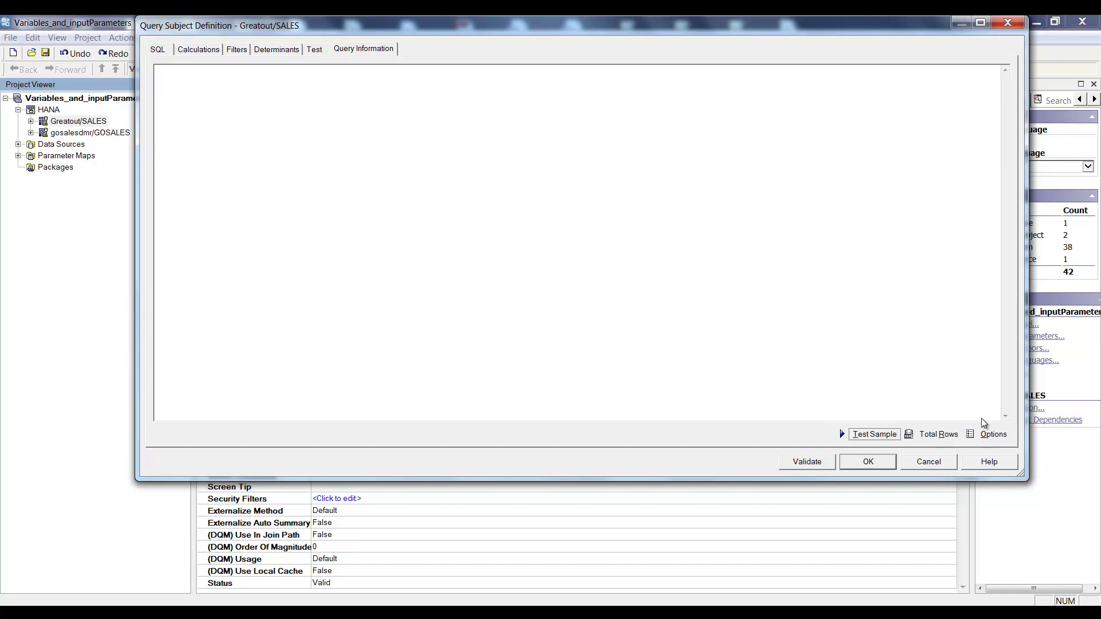
click(993, 435)
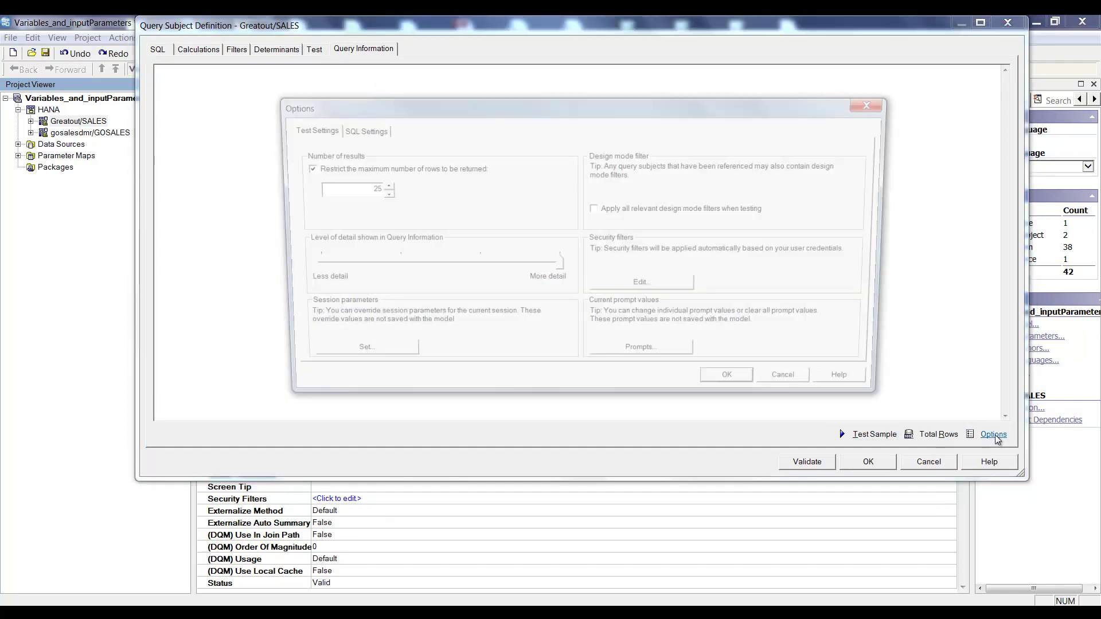
click(383, 133)
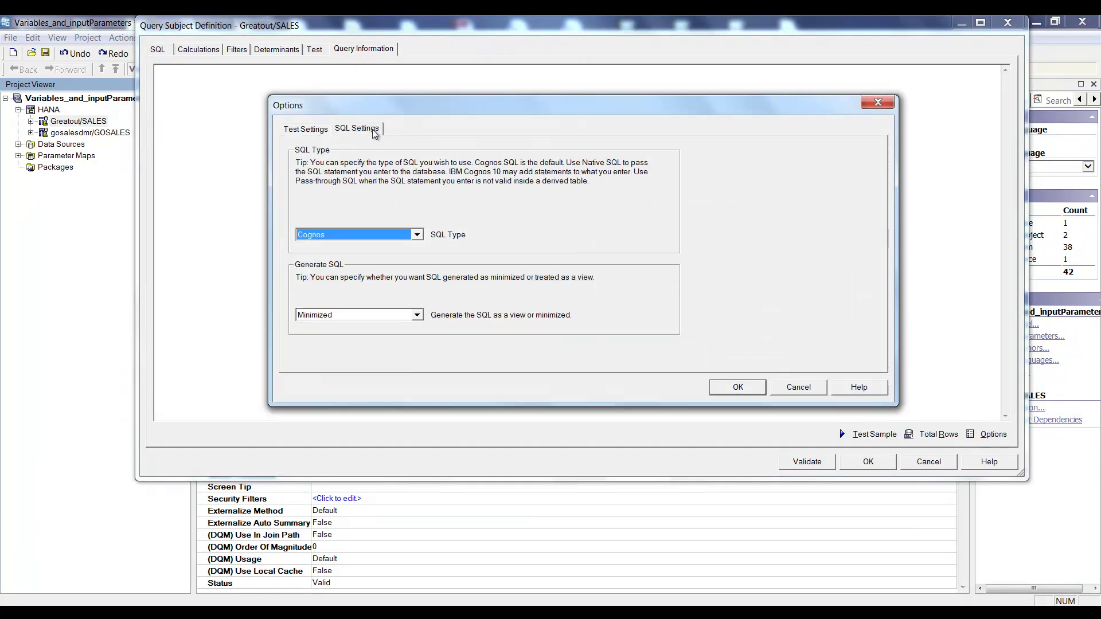
click(418, 235)
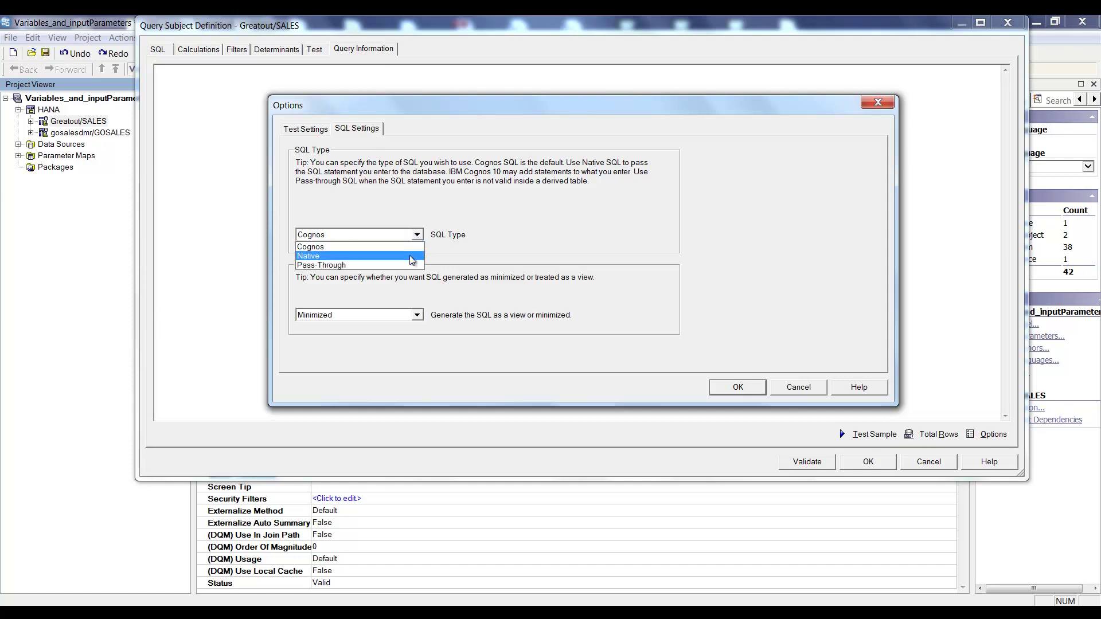
click(411, 256)
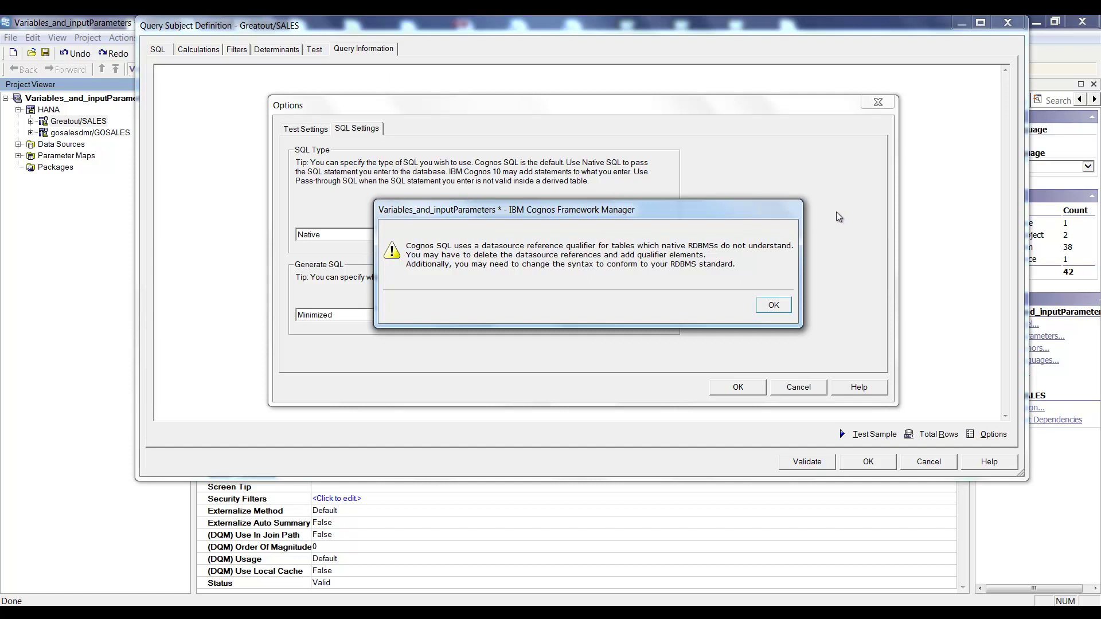
click(773, 304)
click(745, 392)
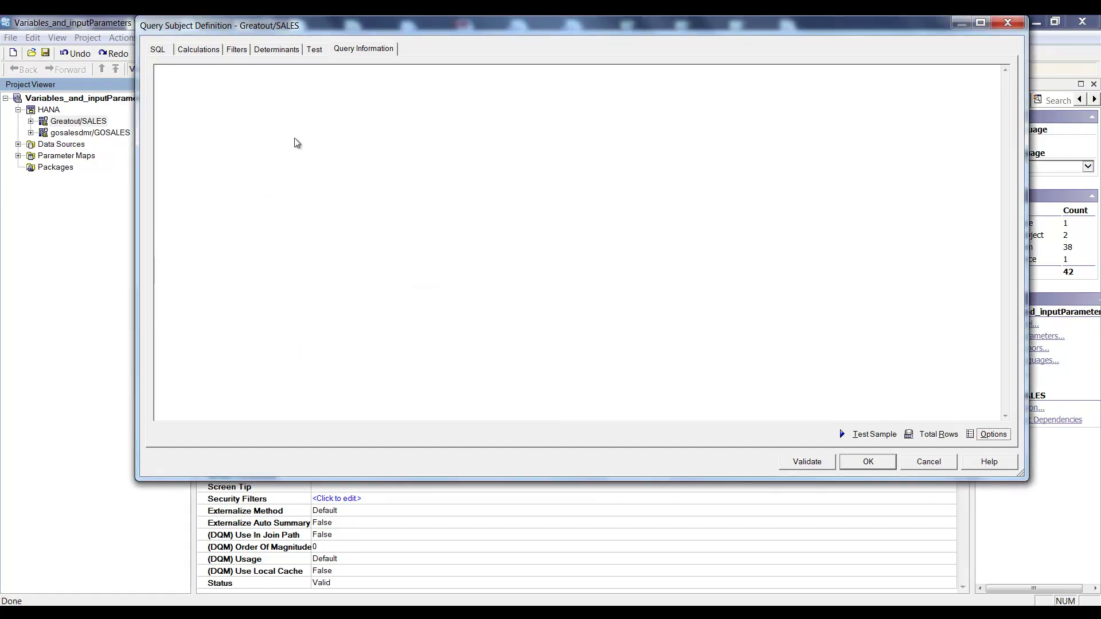
Replace the Greatout/SALES SQL with Select * from "_SYS_BIC"."Greatout/SALES" ('PLACEHOLDER' = ('$$ParamProdLine$$',#prompt('YESORNO','string','''Yes''')#))
click(158, 48)
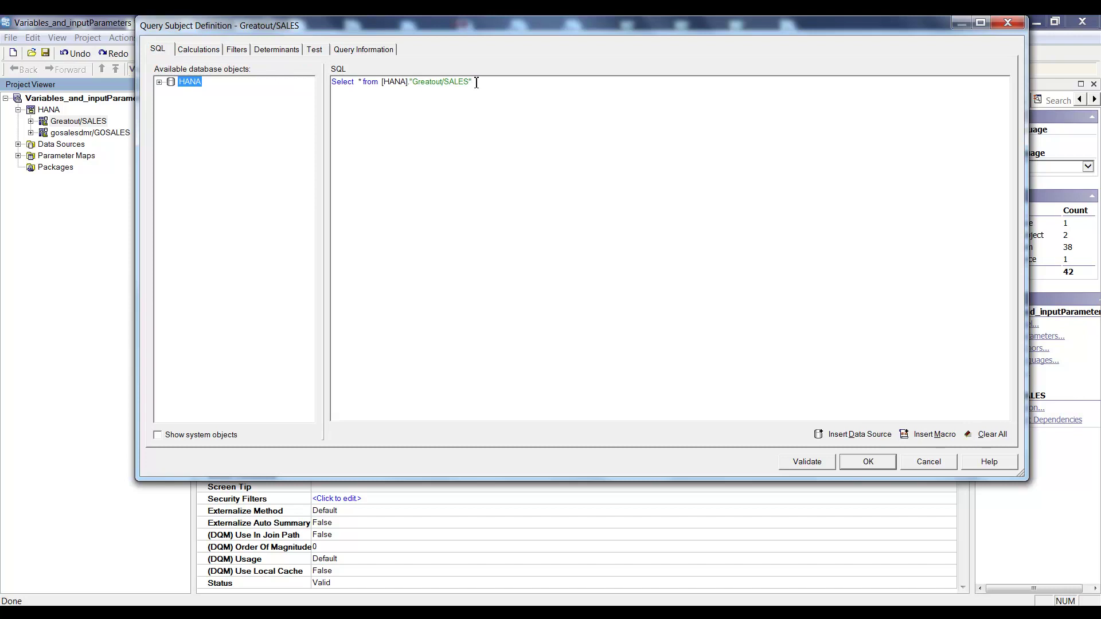
drag(475, 82, 328, 82)
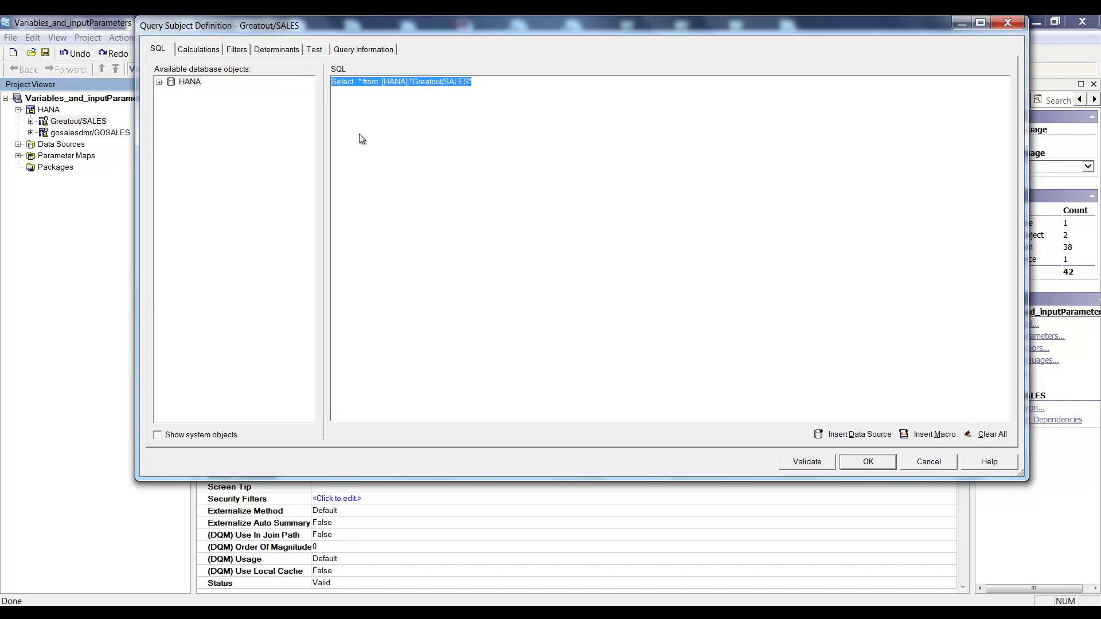
text(Select * from "_SYS_BIC"."Greatout/SALES" ('PLACEHOLDER' = ('$$ParamProdLine$$',#prompt('YESORNO','string','''Yes''')#)))
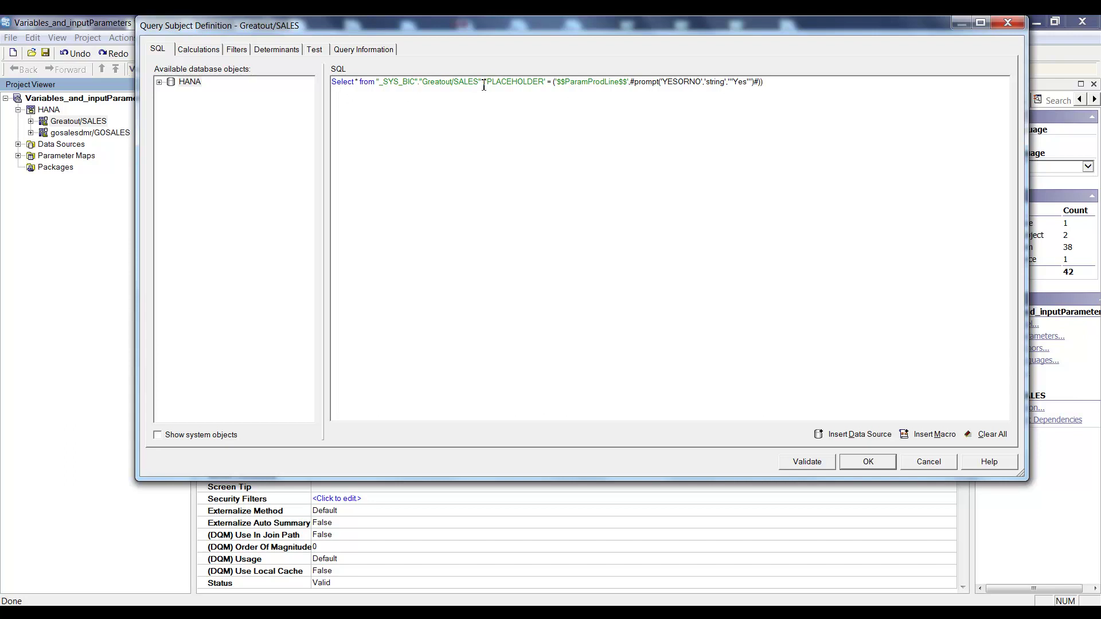
Review the placeholder clause and its YESORNO prompt macro without changing them, and save the Greatout/SALES definition
drag(483, 82, 771, 94)
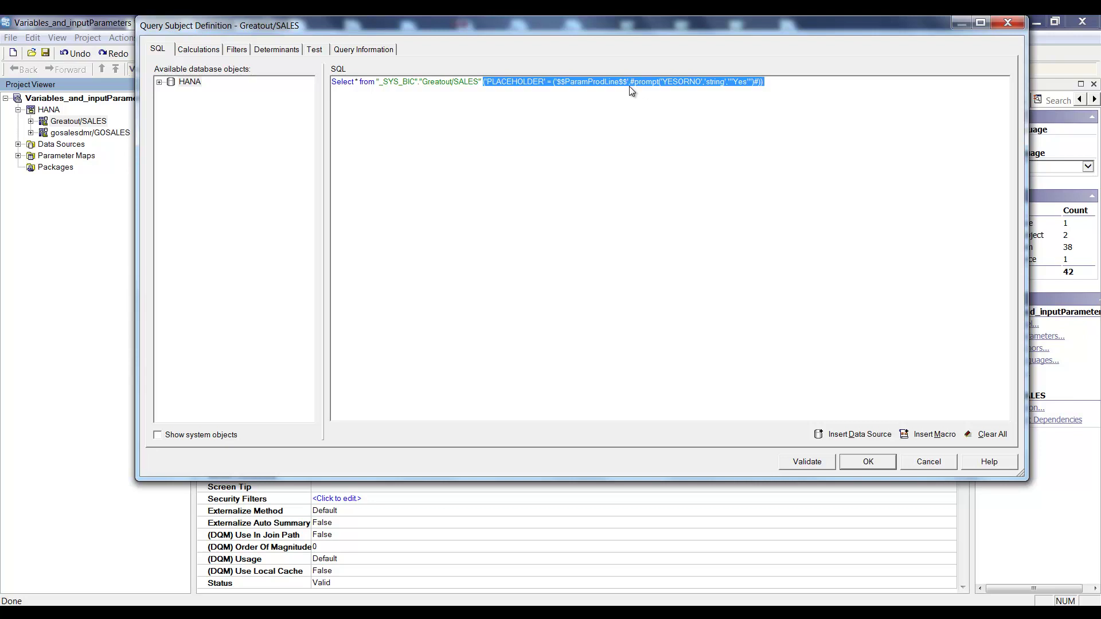
click(674, 88)
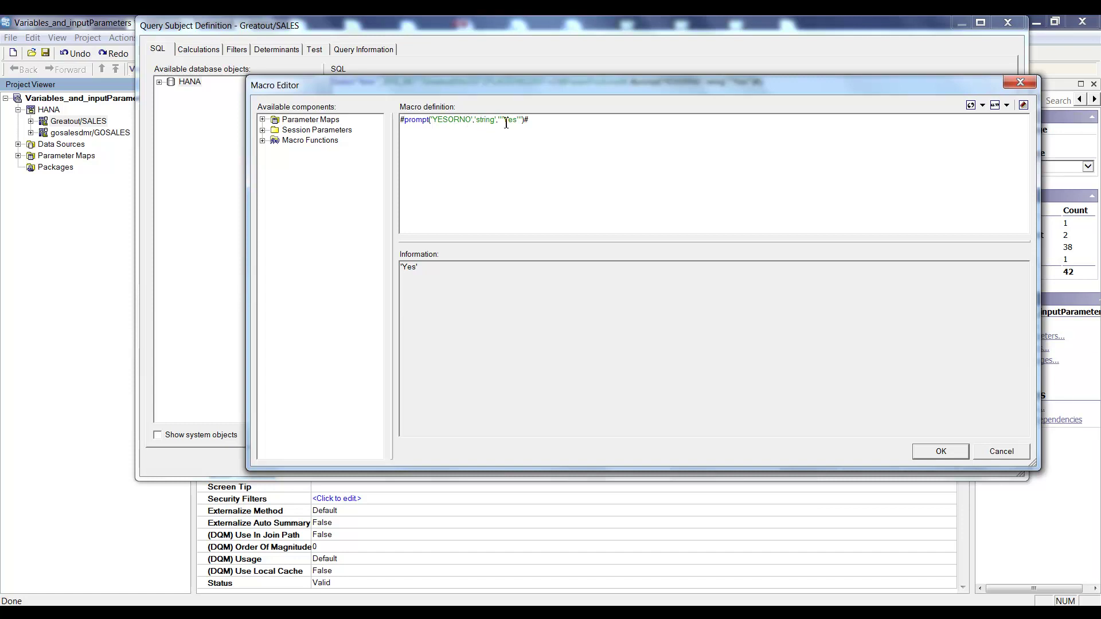
click(1001, 451)
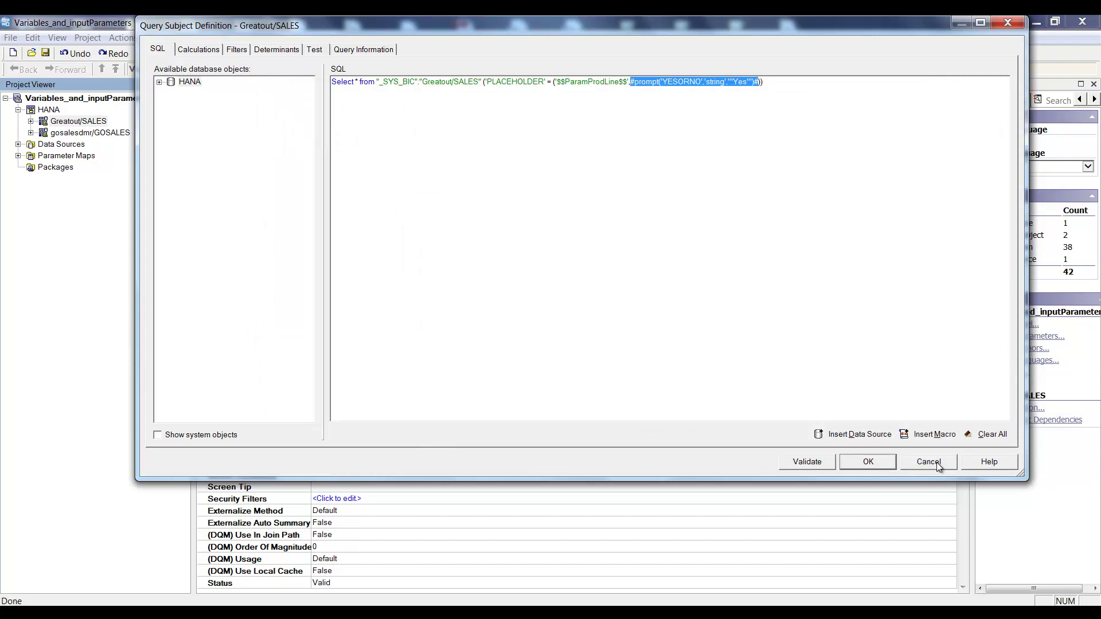
click(878, 466)
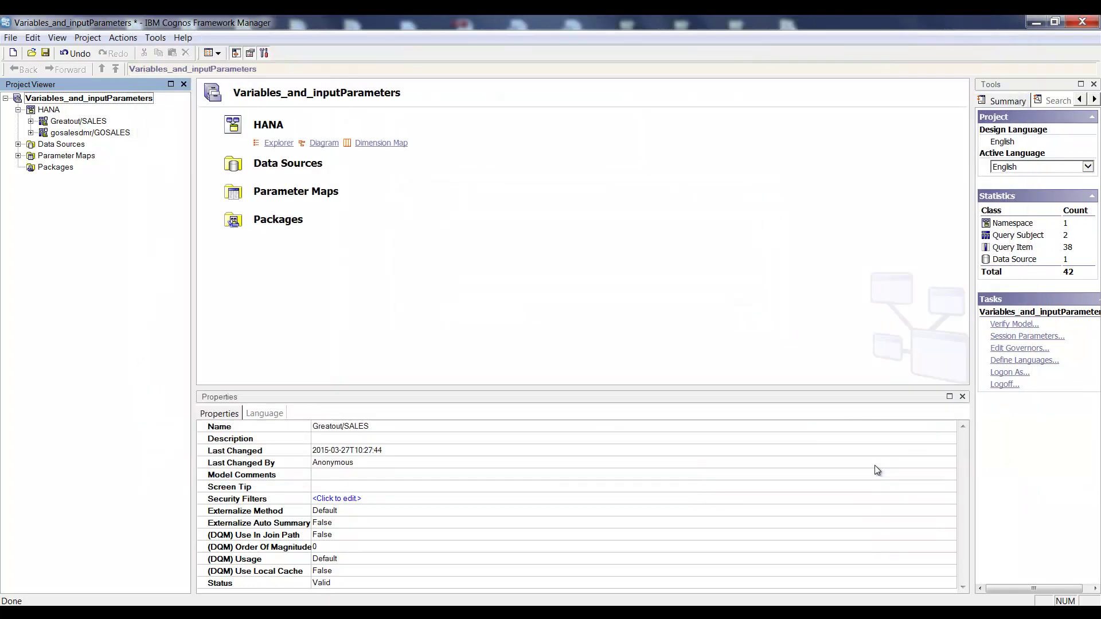
Switch to the Properties.png image and check the GOSALES row's variable name, multiline, mandatory and model element values
key(alt+Tab)
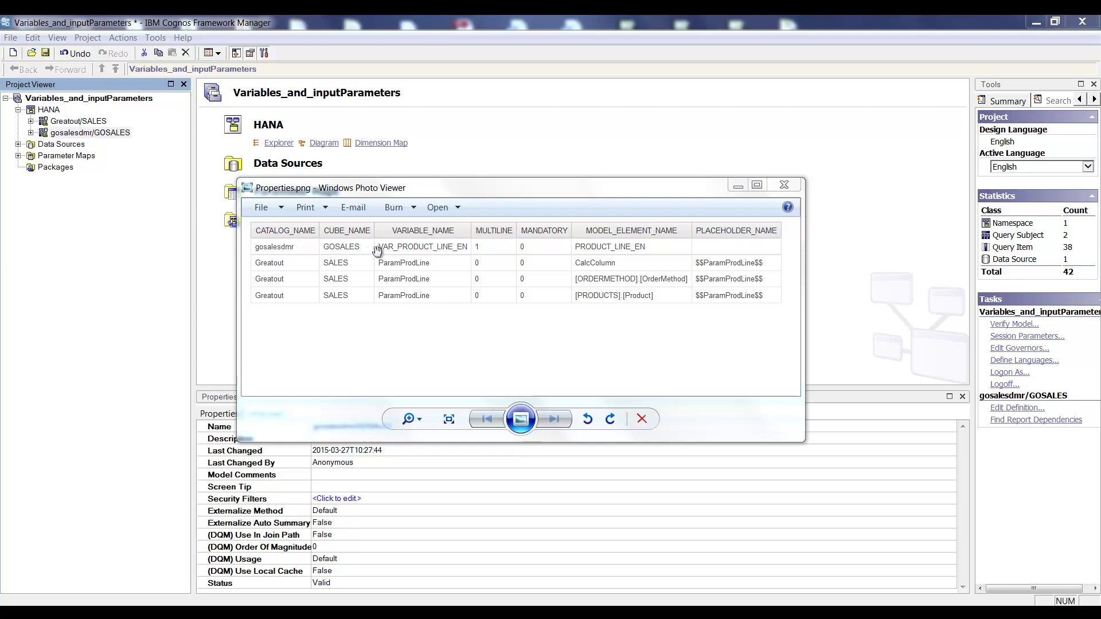
click(491, 246)
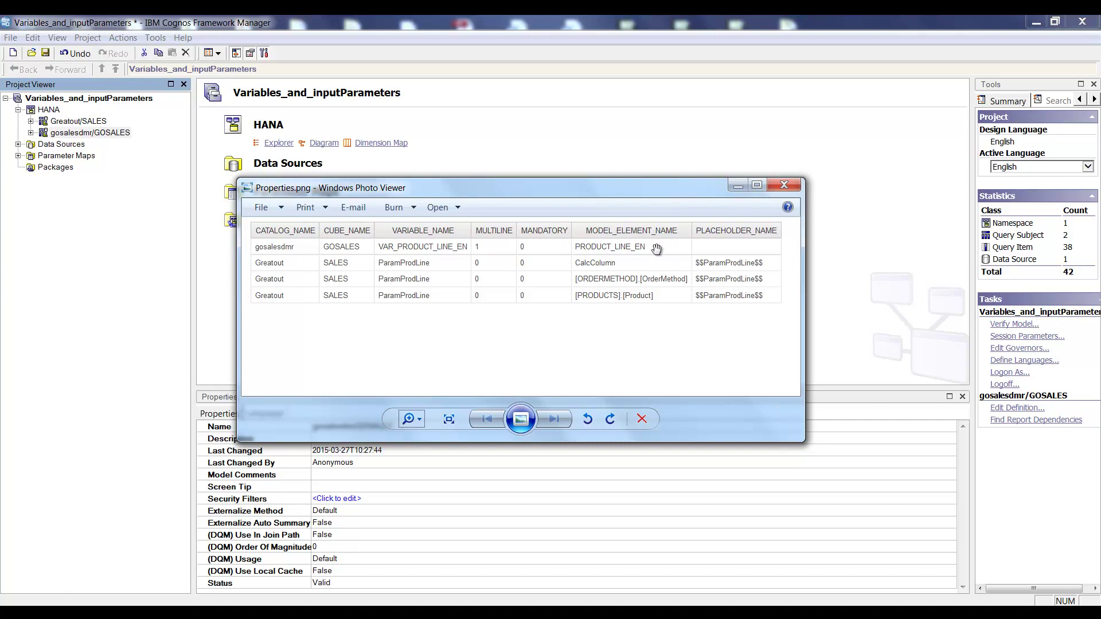
click(736, 186)
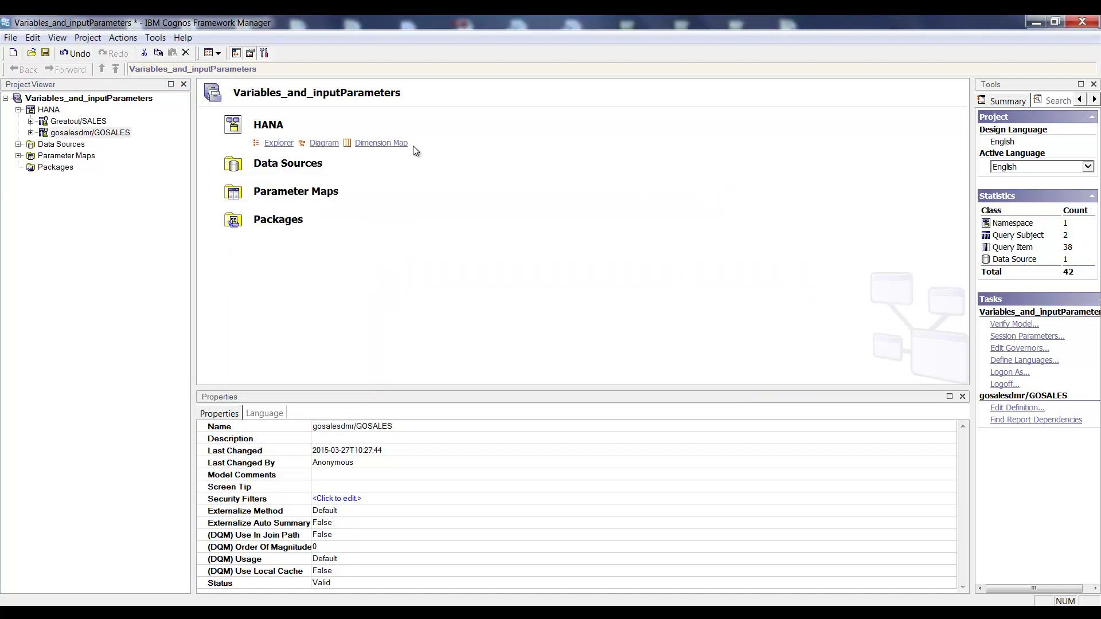
Create a data source query subject named PL in the HANA namespace, using the HANA data source
right_click(48, 109)
mouse_move(66, 119)
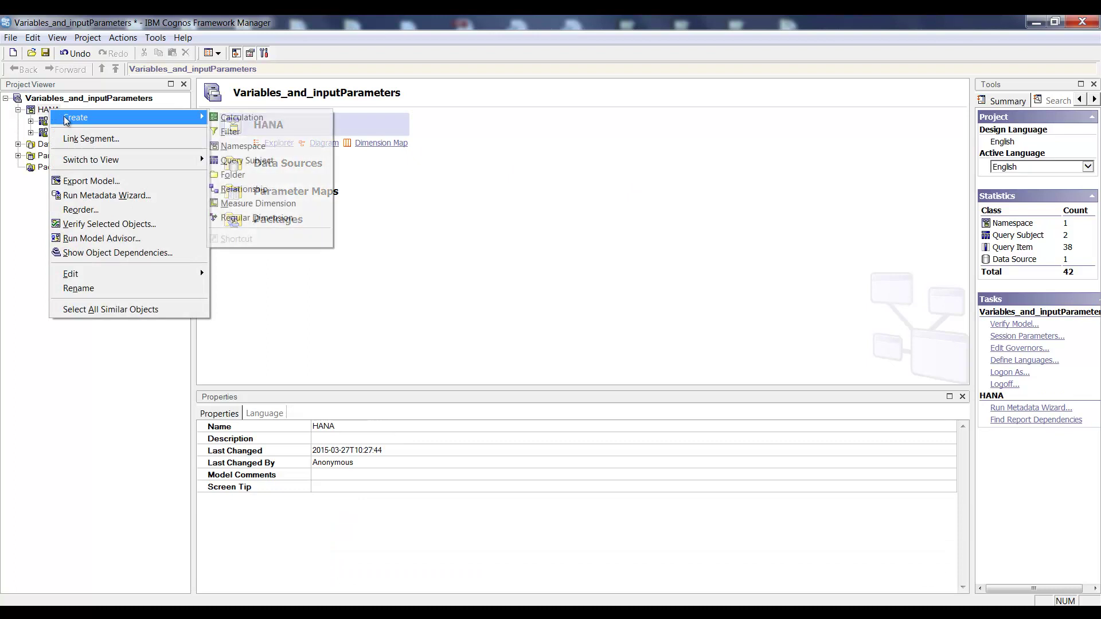
click(244, 161)
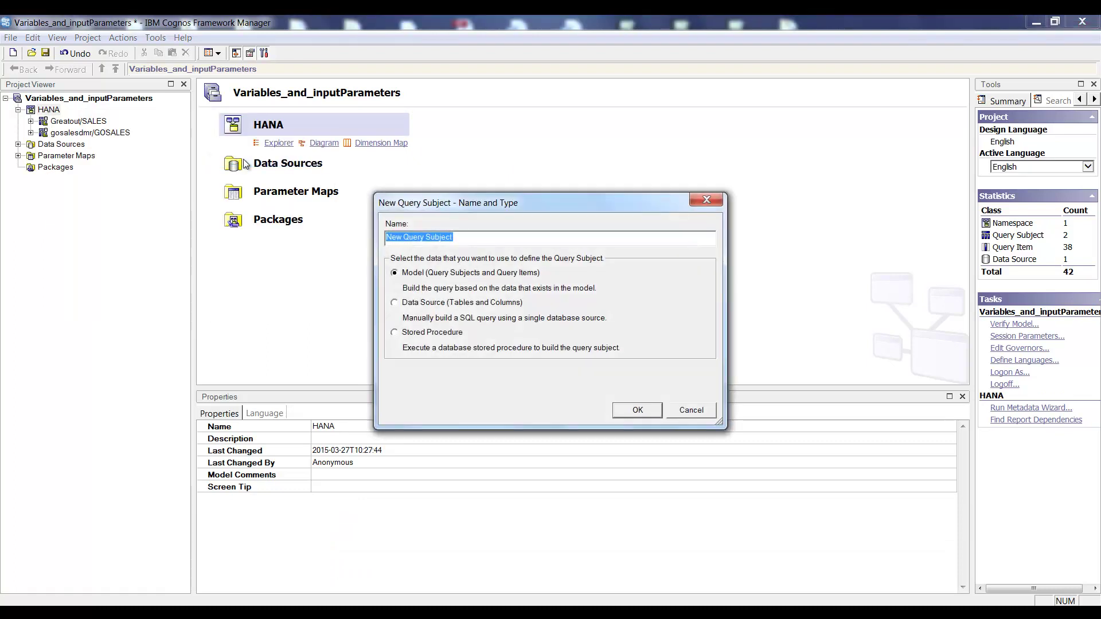
click(419, 303)
drag(457, 238, 355, 234)
text(PL)
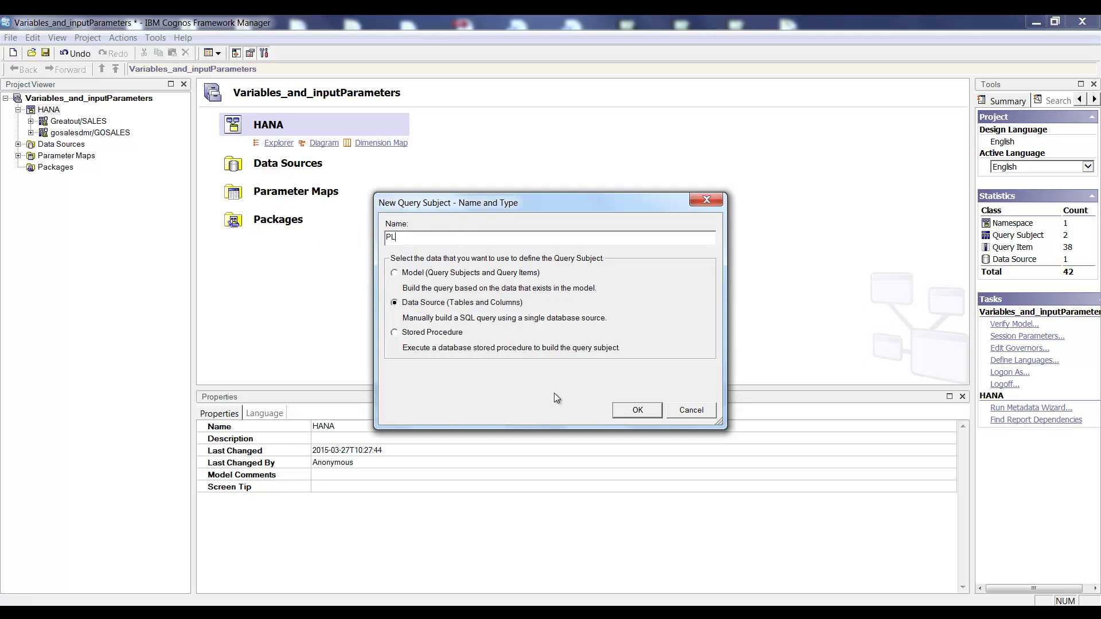
click(635, 409)
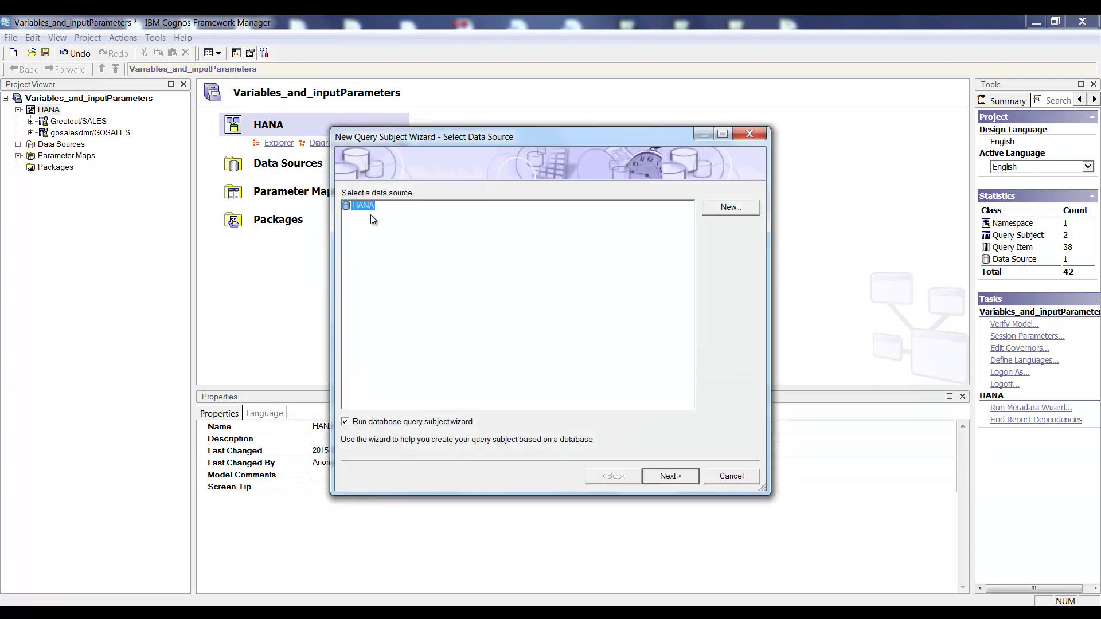
click(670, 477)
Expand the gosalesdmr/GOSALES view among the _SYS_BIC schema's views to list its columns
drag(512, 267, 502, 427)
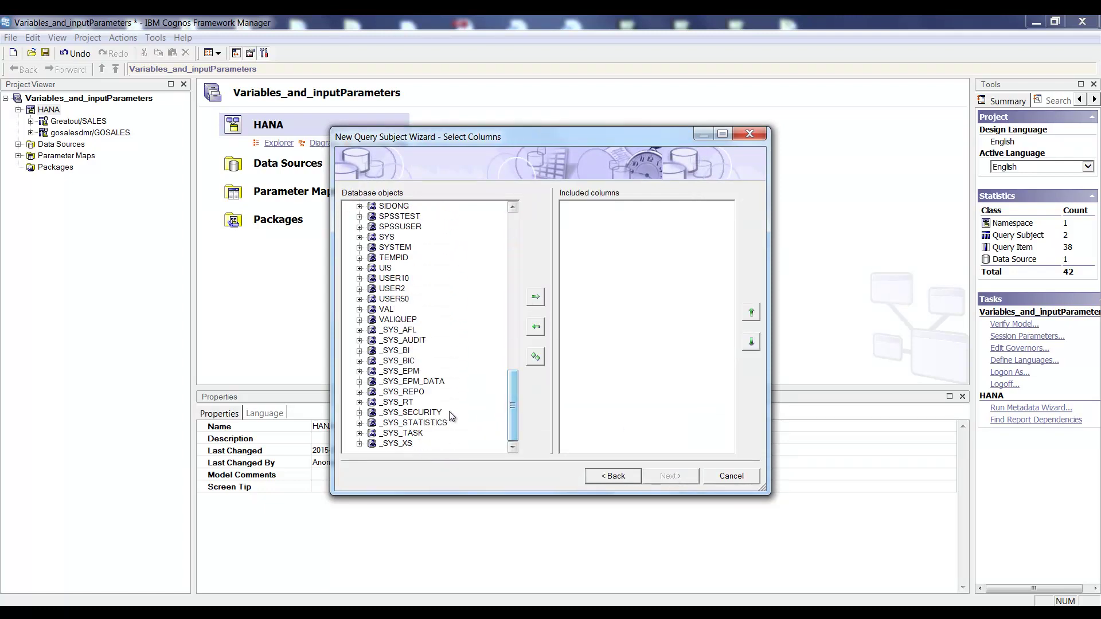
click(398, 361)
click(359, 361)
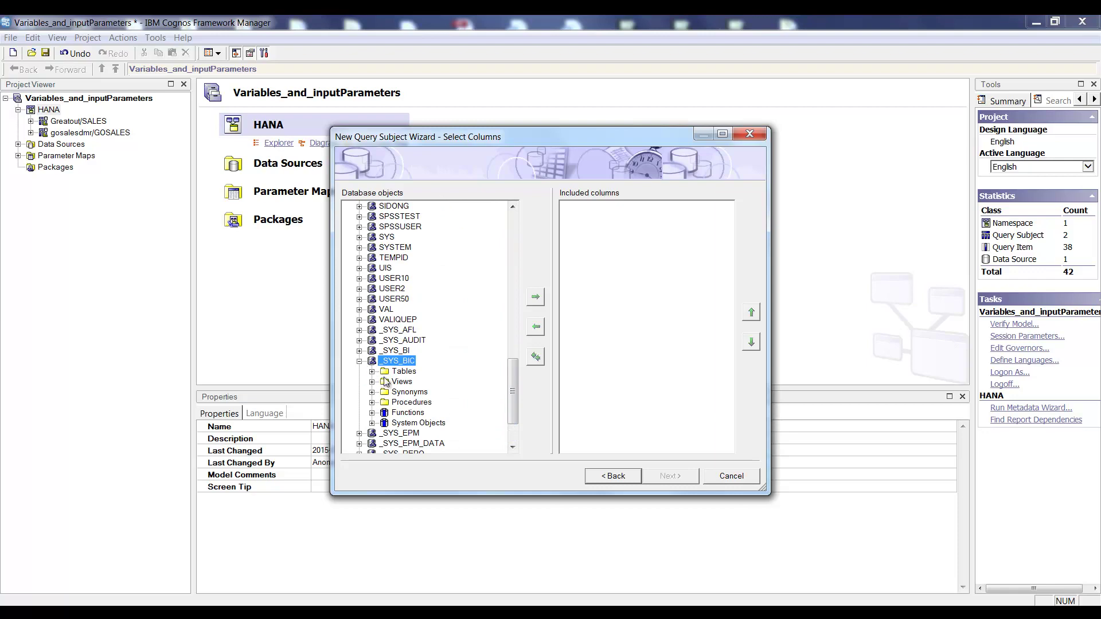
click(372, 381)
drag(512, 268, 499, 432)
click(454, 250)
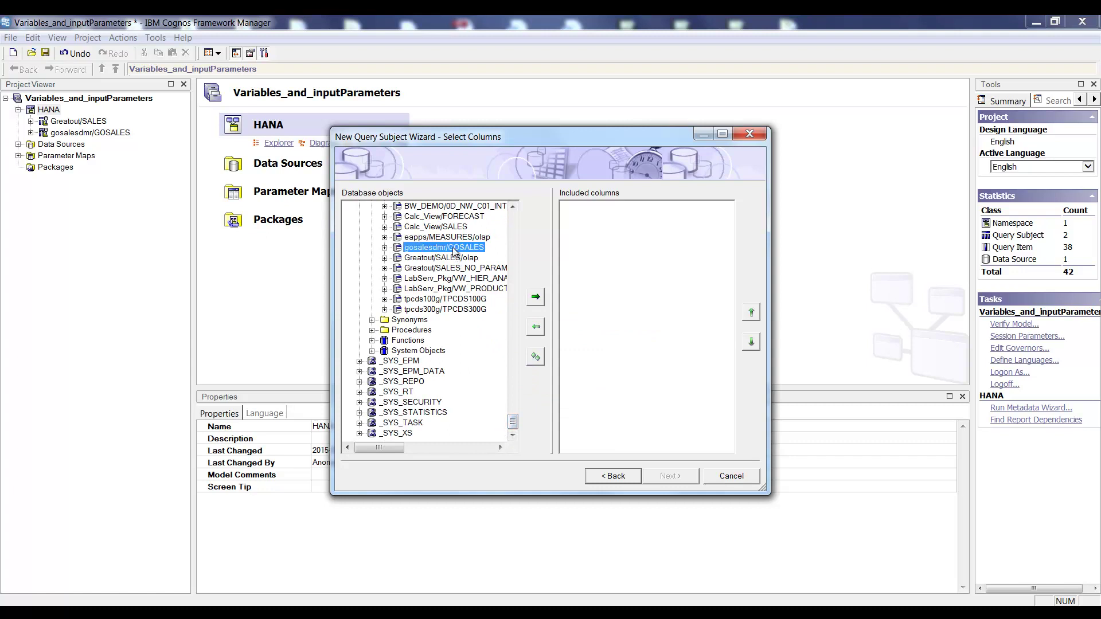
click(385, 247)
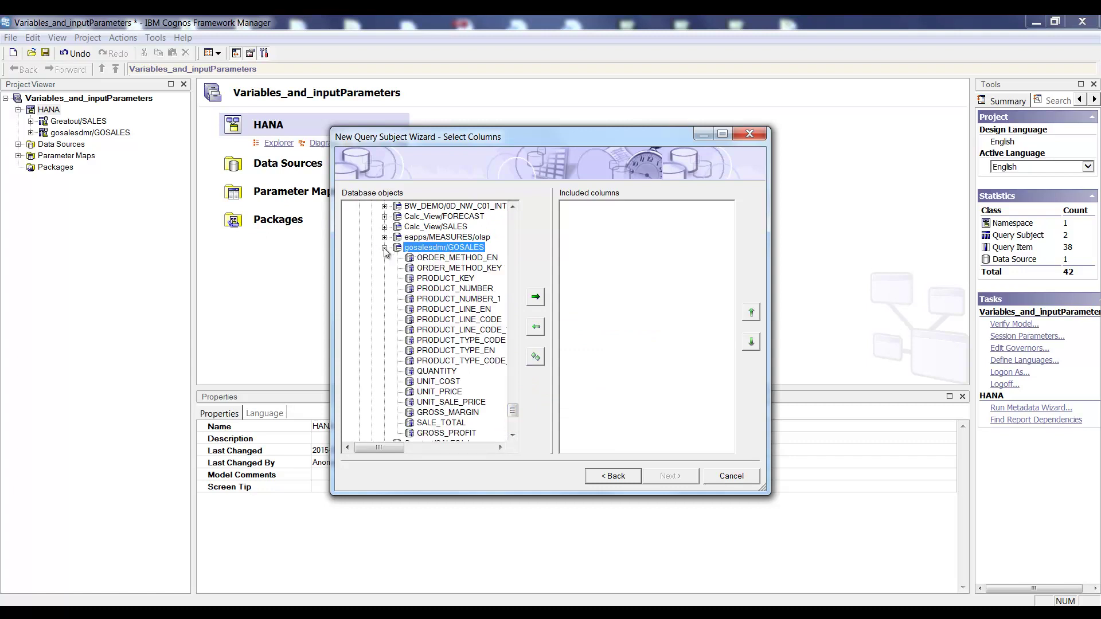
Include the PRODUCT_LINE_EN column in the PL query subject and finish the wizard without a filter
click(431, 309)
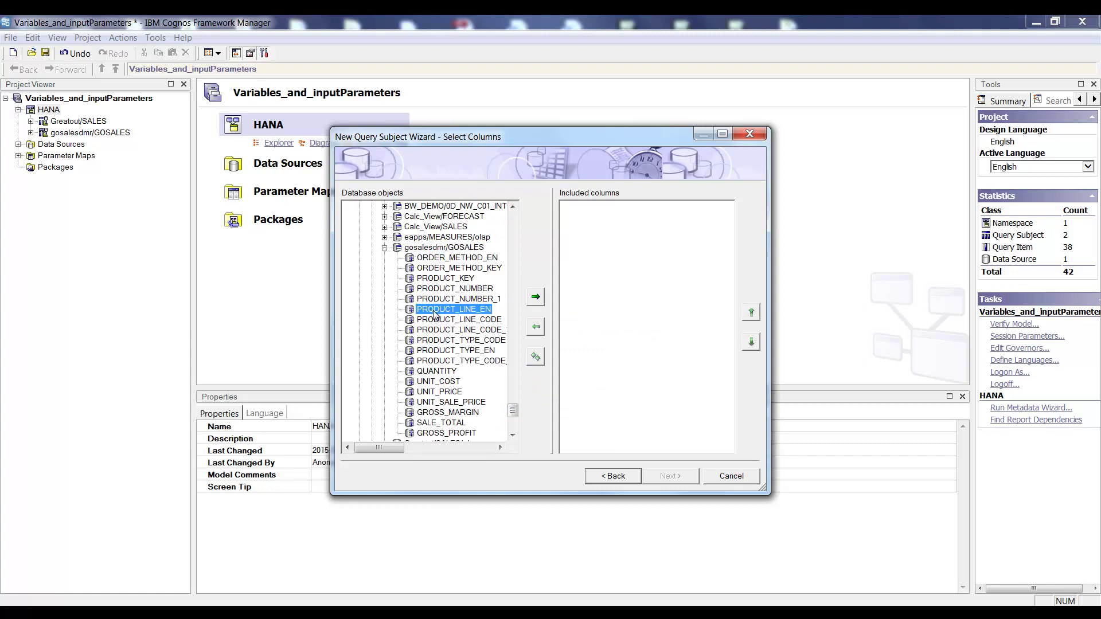
click(536, 298)
click(668, 476)
click(669, 476)
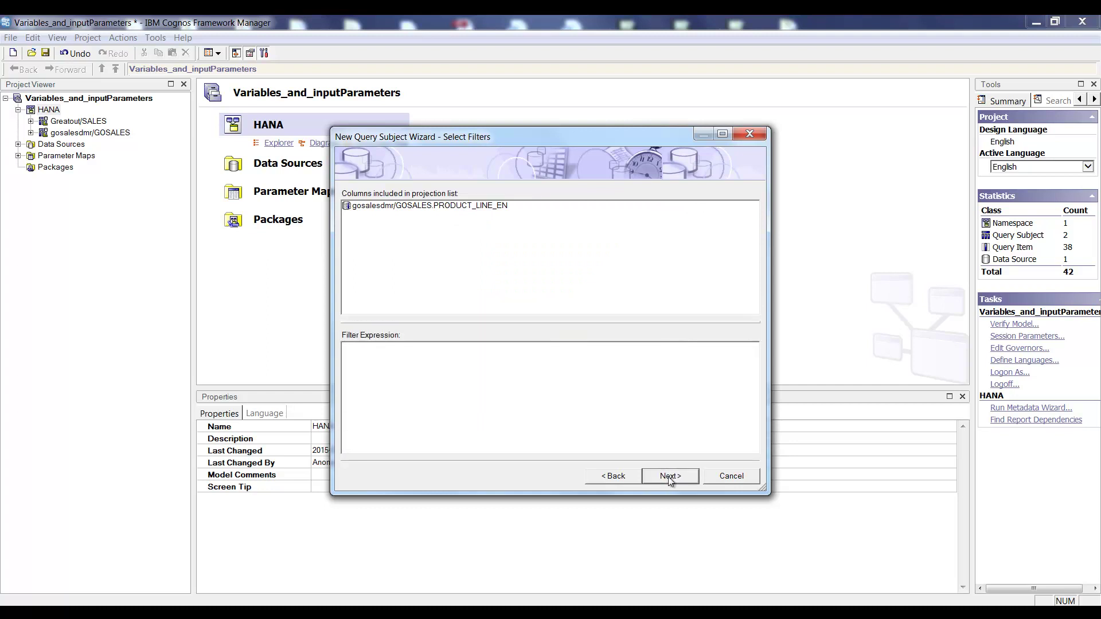
click(669, 477)
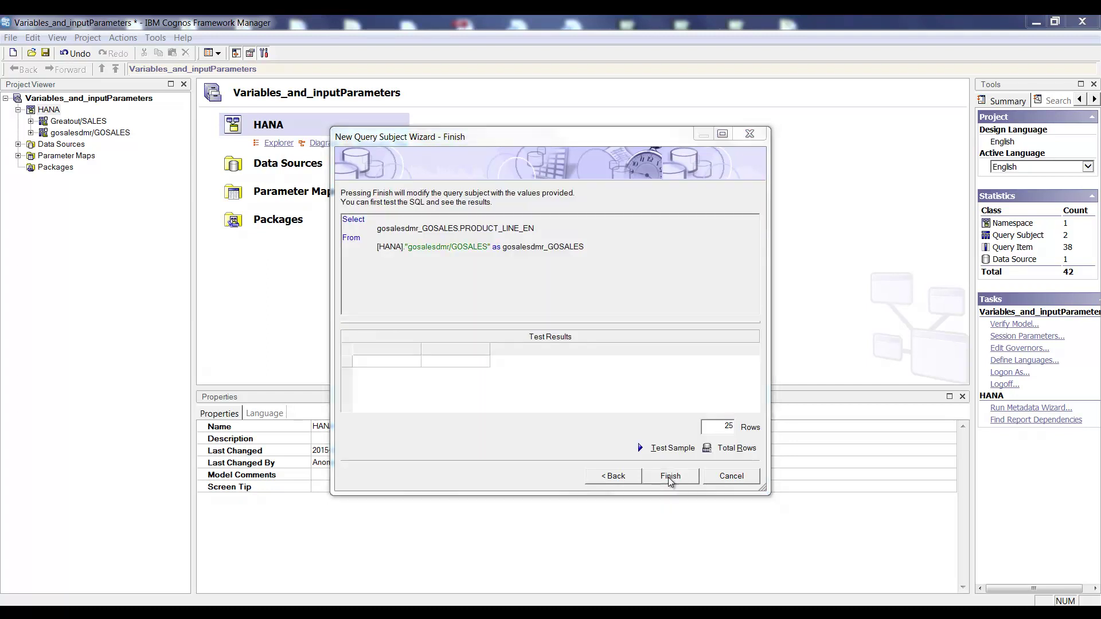
click(669, 476)
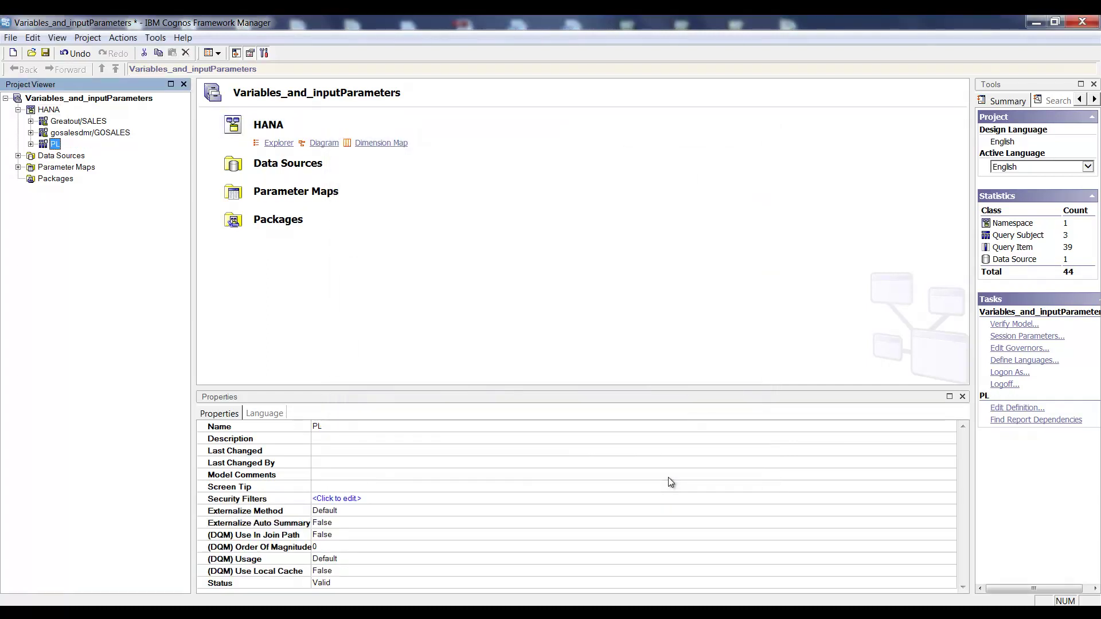
Add a new filter named ProductLineFilter to the gosalesdmr/GOSALES query subject definition
click(88, 135)
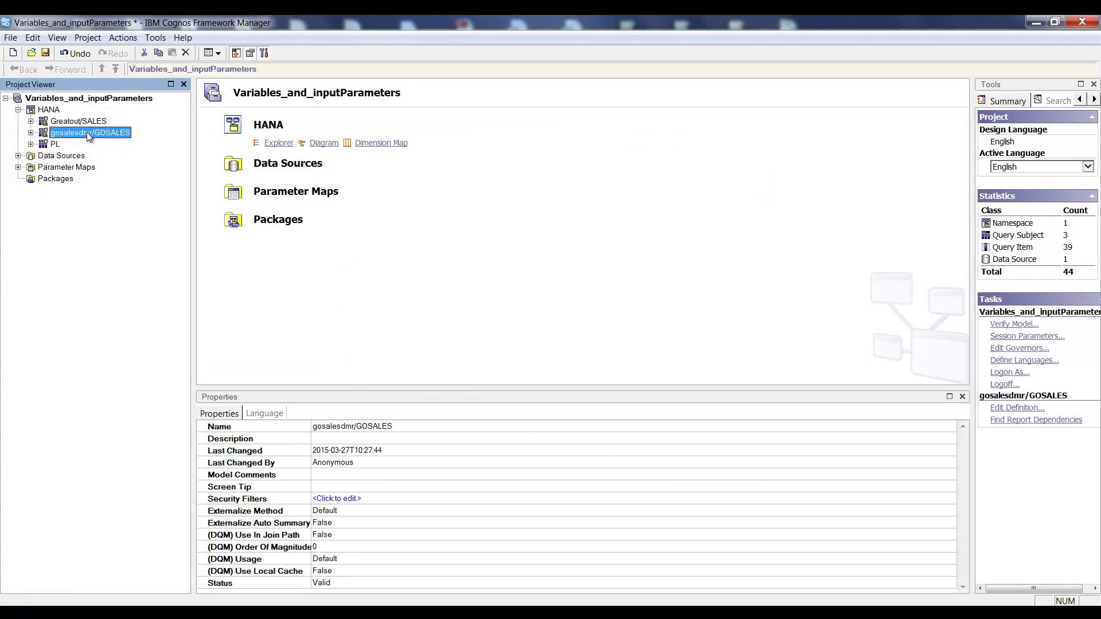
click(31, 133)
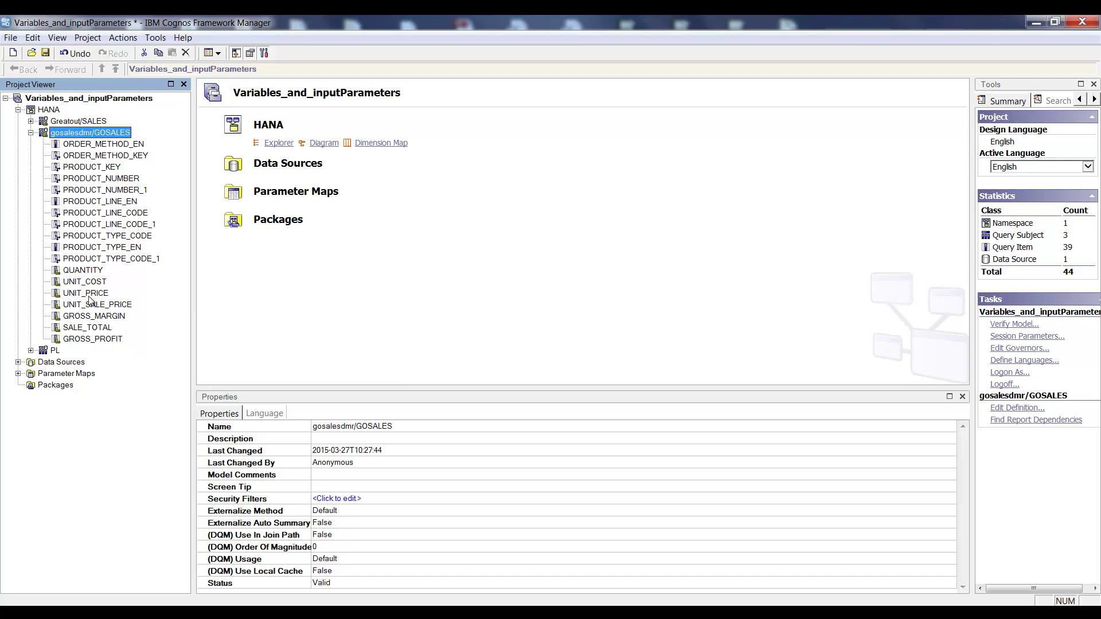
double_click(90, 133)
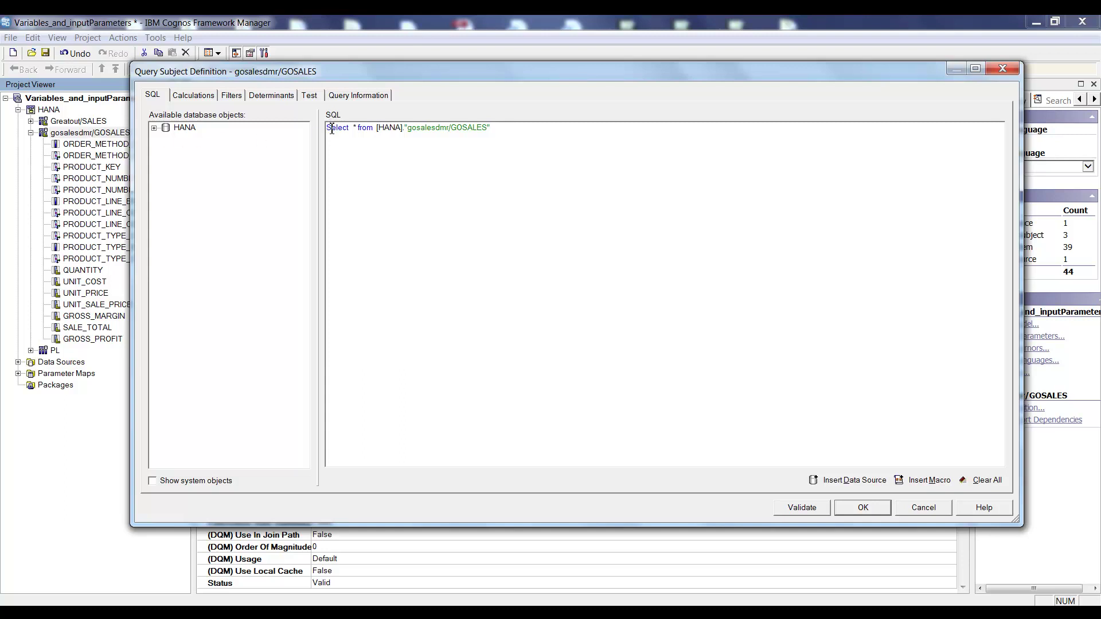
click(232, 96)
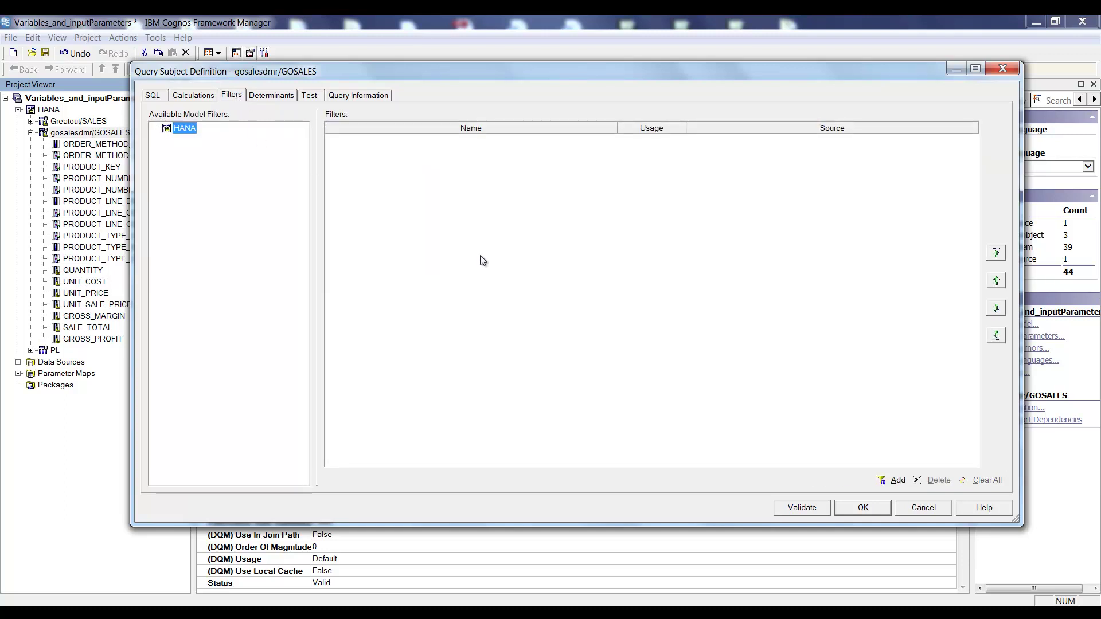
click(895, 479)
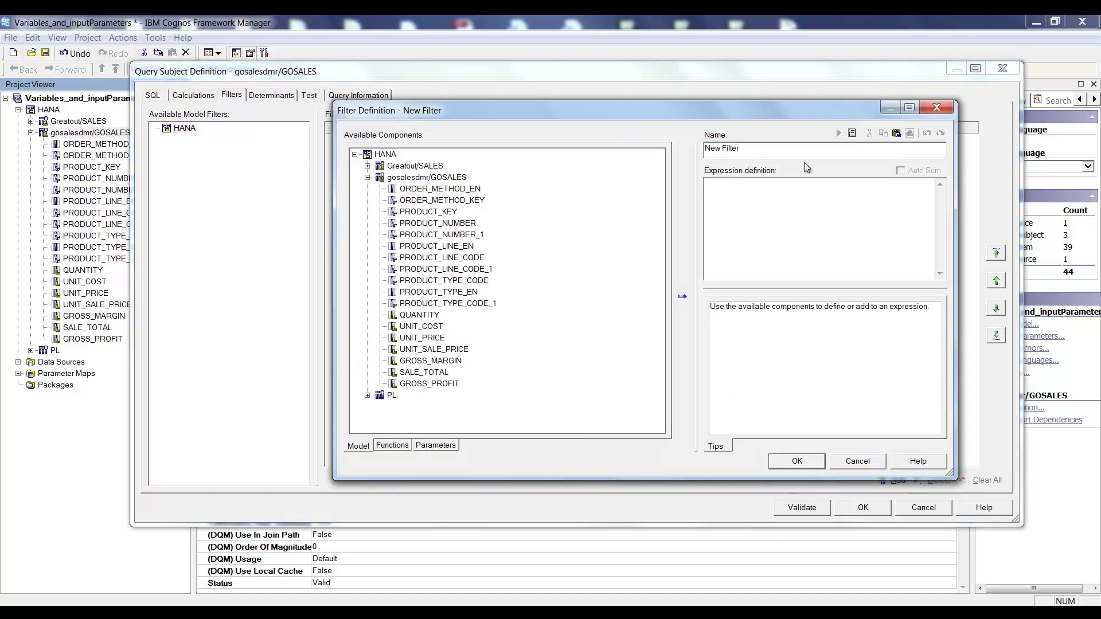
drag(771, 148, 704, 149)
text(ProductLineFiler)
key(BackSpace)
key(BackSpace)
text(ter)
Define the filter as gosalesdmr/GOSALES PRODUCT_LINE_EN in a promptmany macro 'Line', type string, default yes, sourced from [HANA].[PL].[PRODUCT_LINE_EN], and accept it
right_click(747, 186)
click(774, 220)
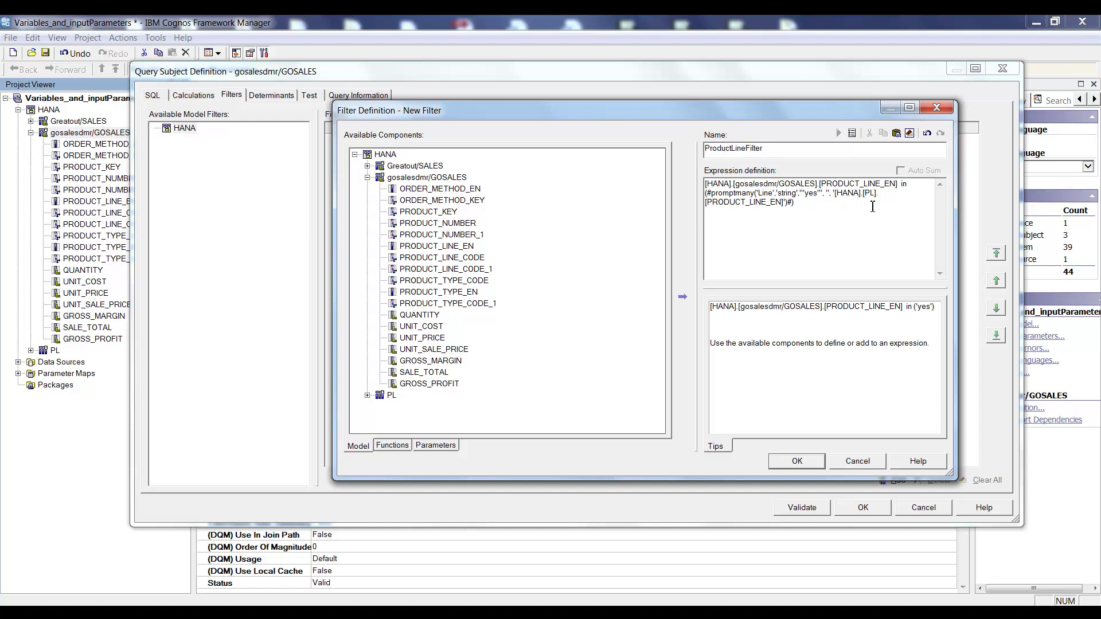
click(390, 395)
click(368, 396)
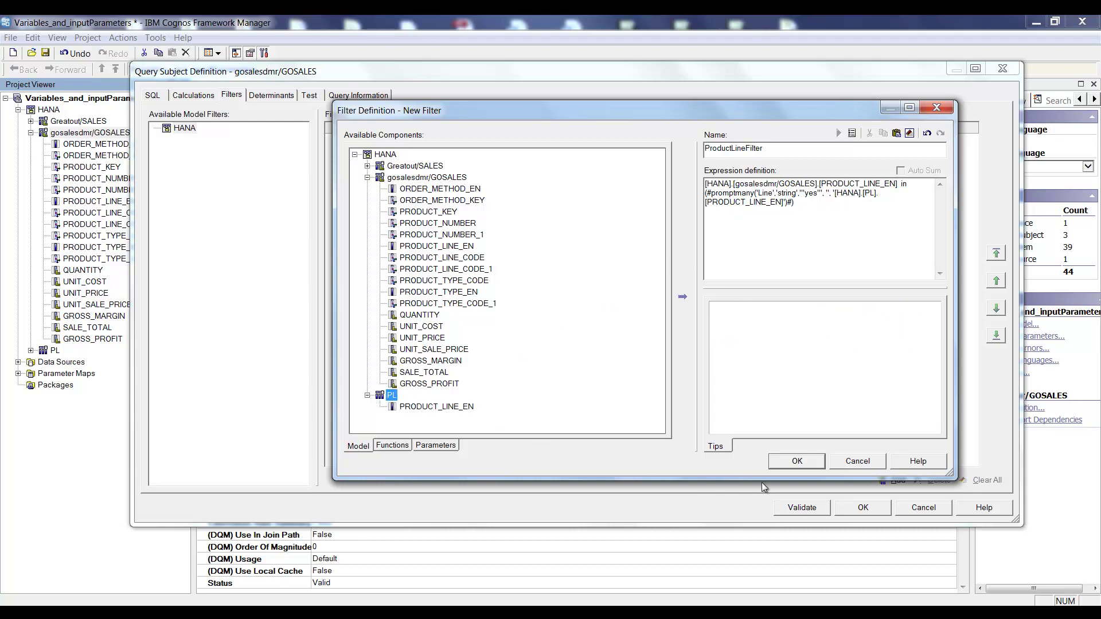
click(799, 460)
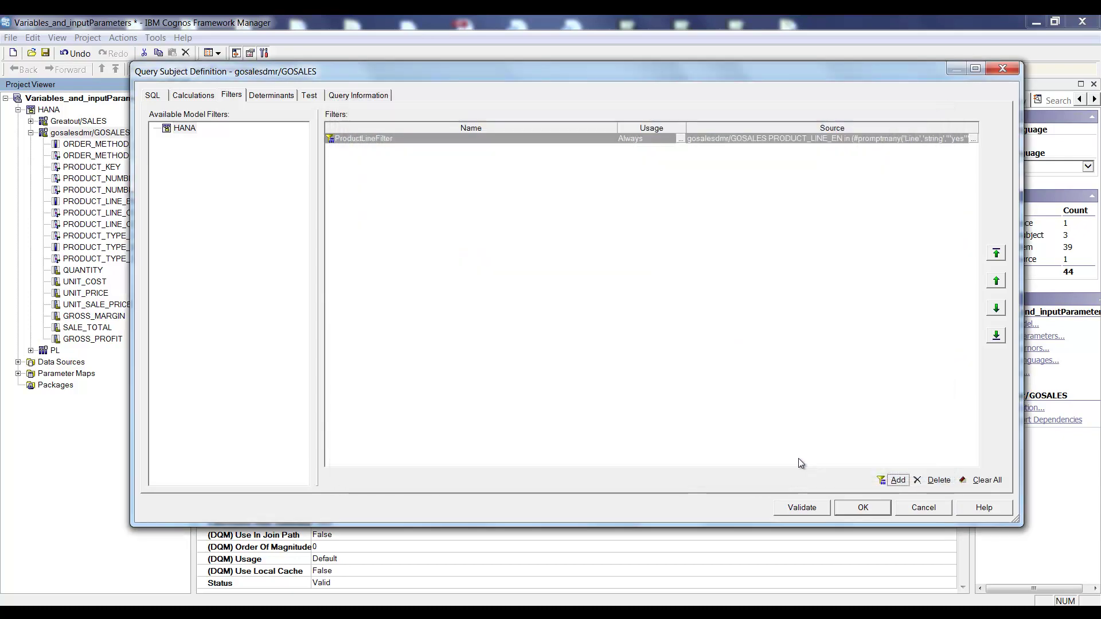
Set the ProductLineFilter's usage to Optional, recheck its expression and accept the query subject definition
click(680, 140)
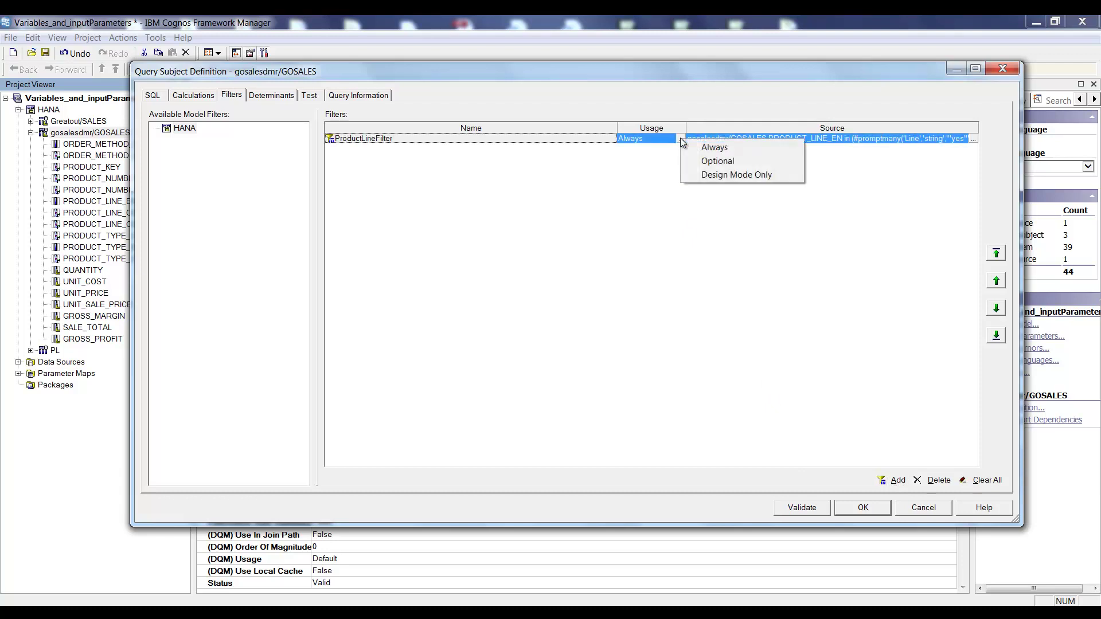
click(710, 162)
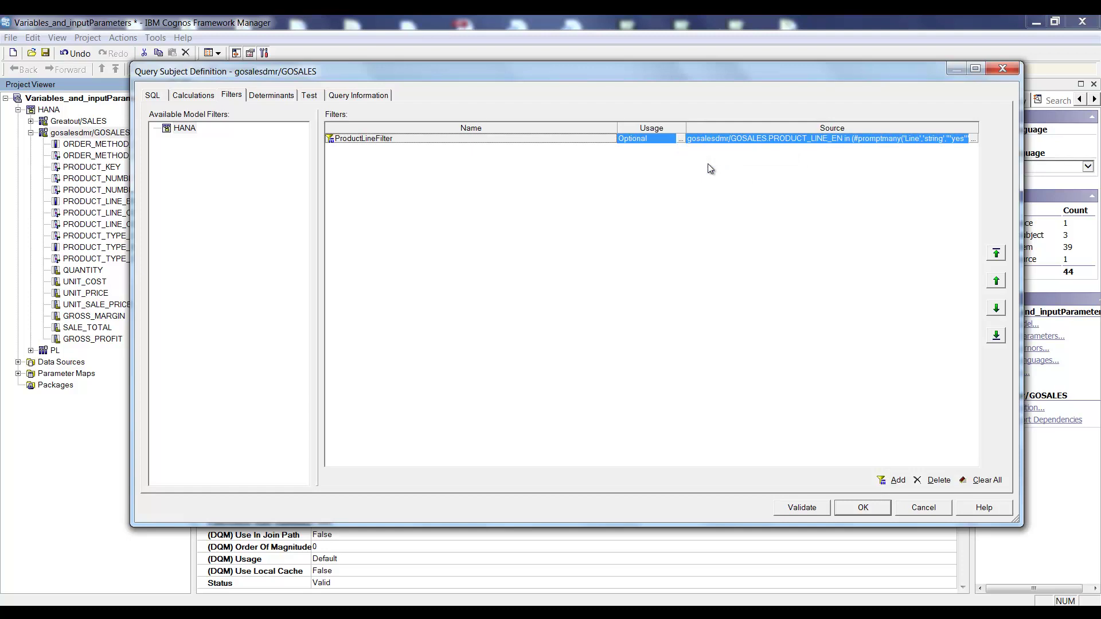
click(681, 138)
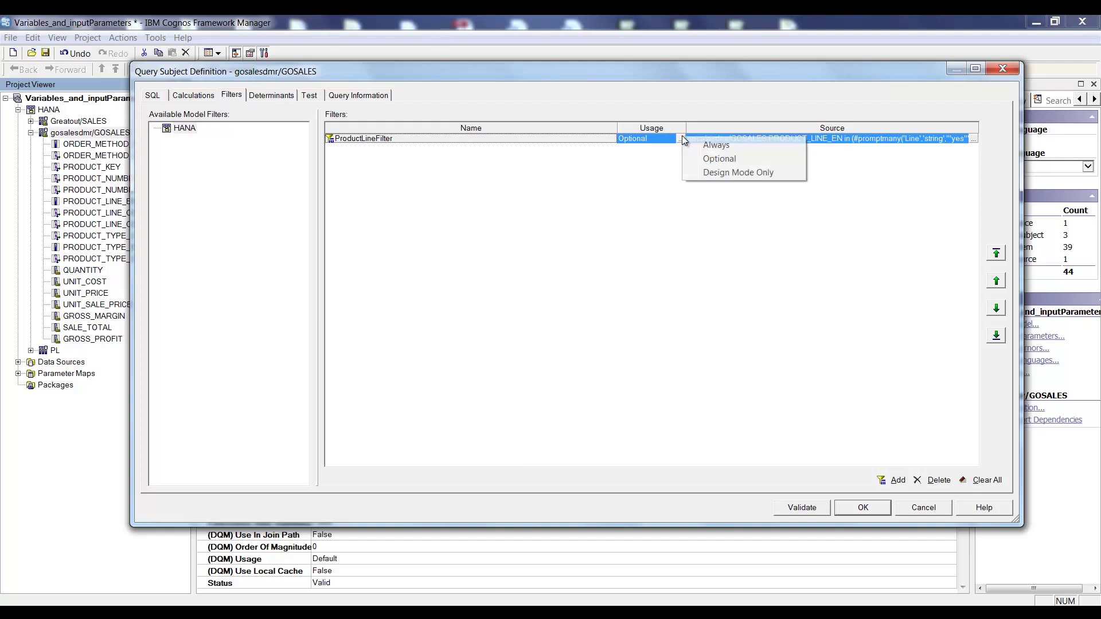
click(652, 200)
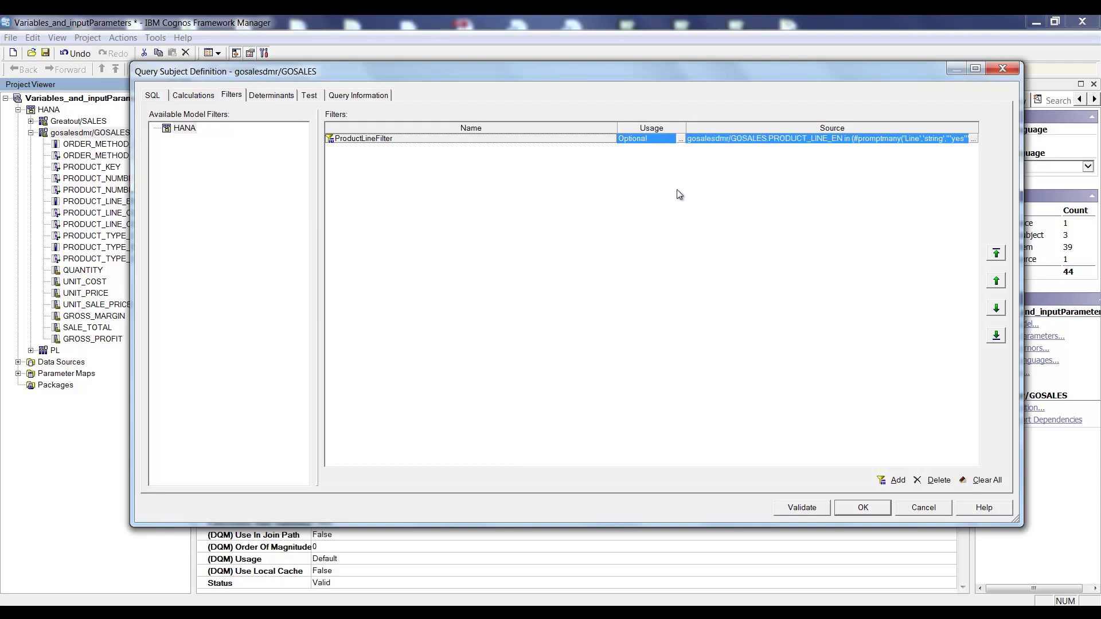
click(973, 138)
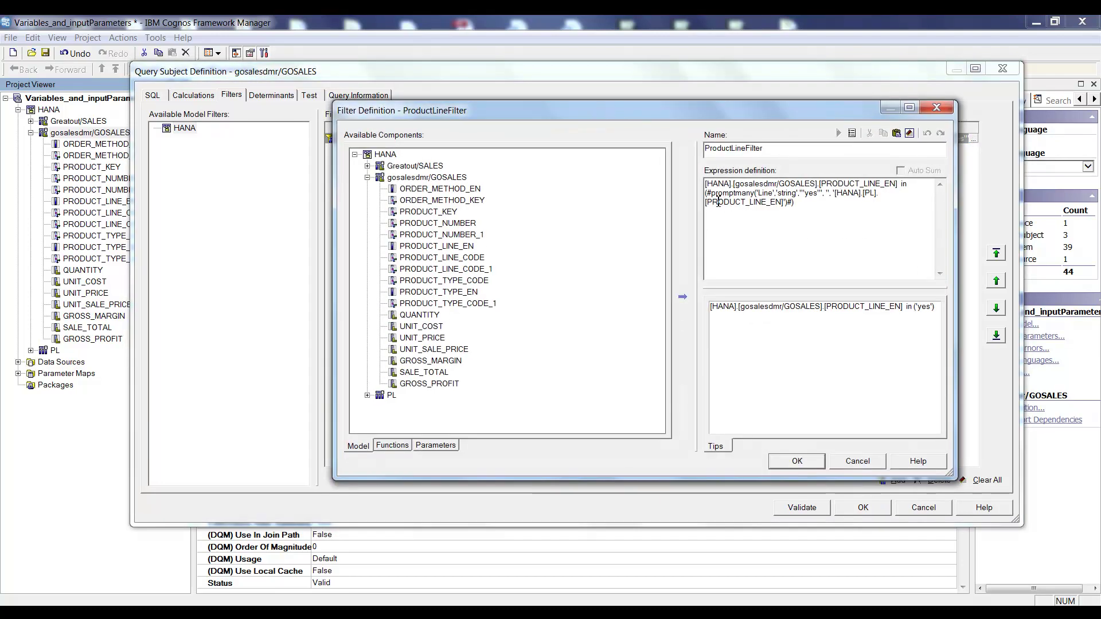
click(814, 462)
click(861, 509)
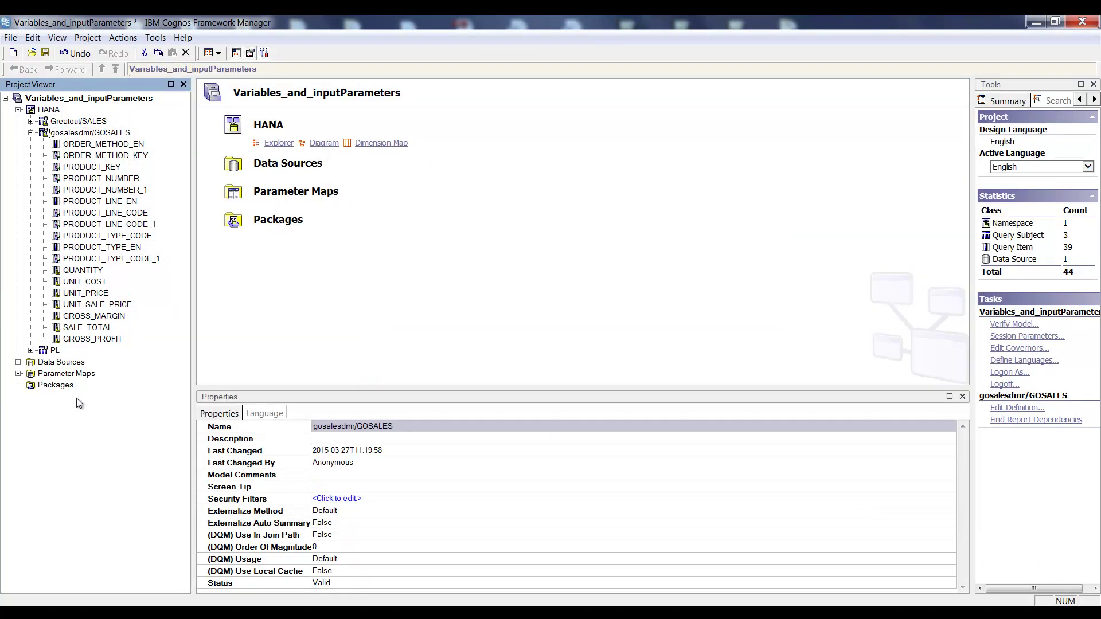
Create a package named Variable_Parameters with the default object selection
click(55, 386)
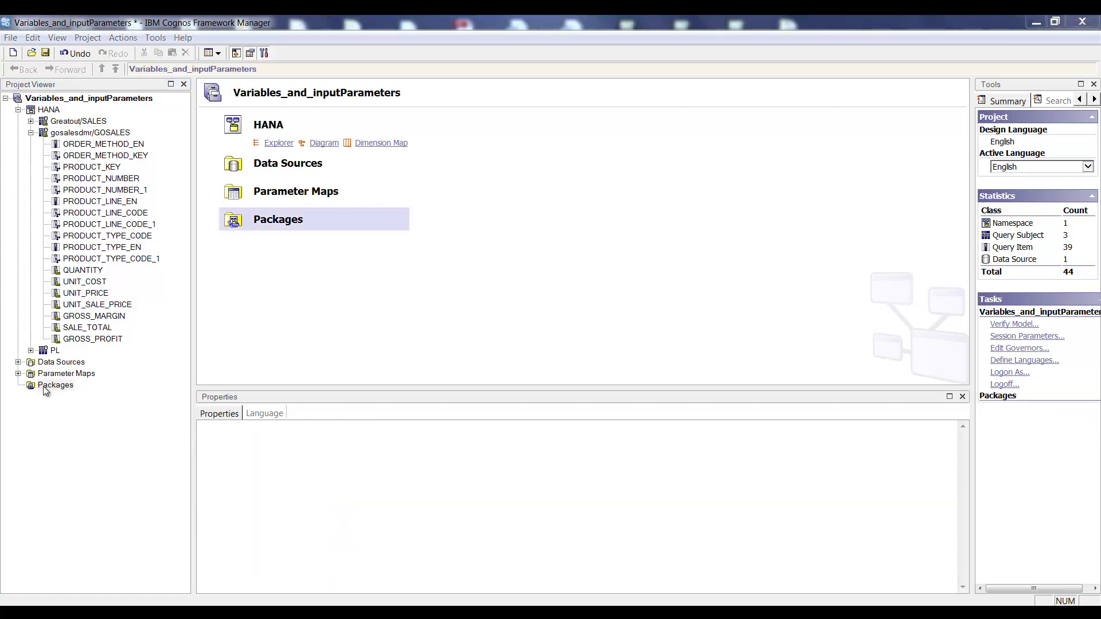
right_click(54, 388)
mouse_move(74, 395)
click(222, 396)
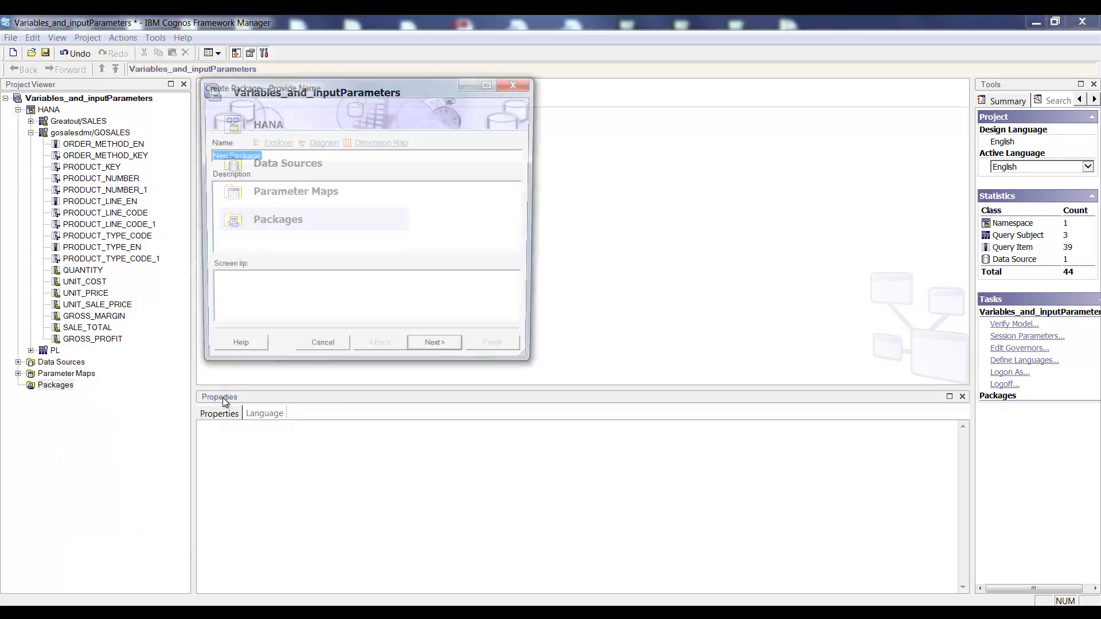
text(Variable_Par)
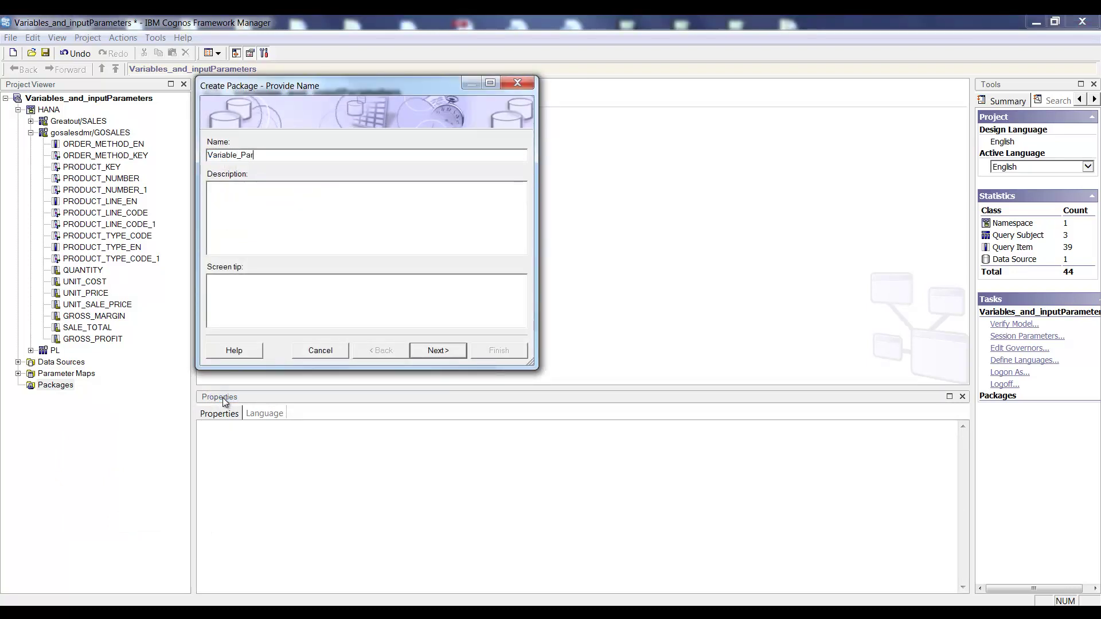
text(ameters)
click(442, 353)
click(488, 351)
Publish the new package to Public Folders in the content store with model versioning disabled and no added security
click(622, 365)
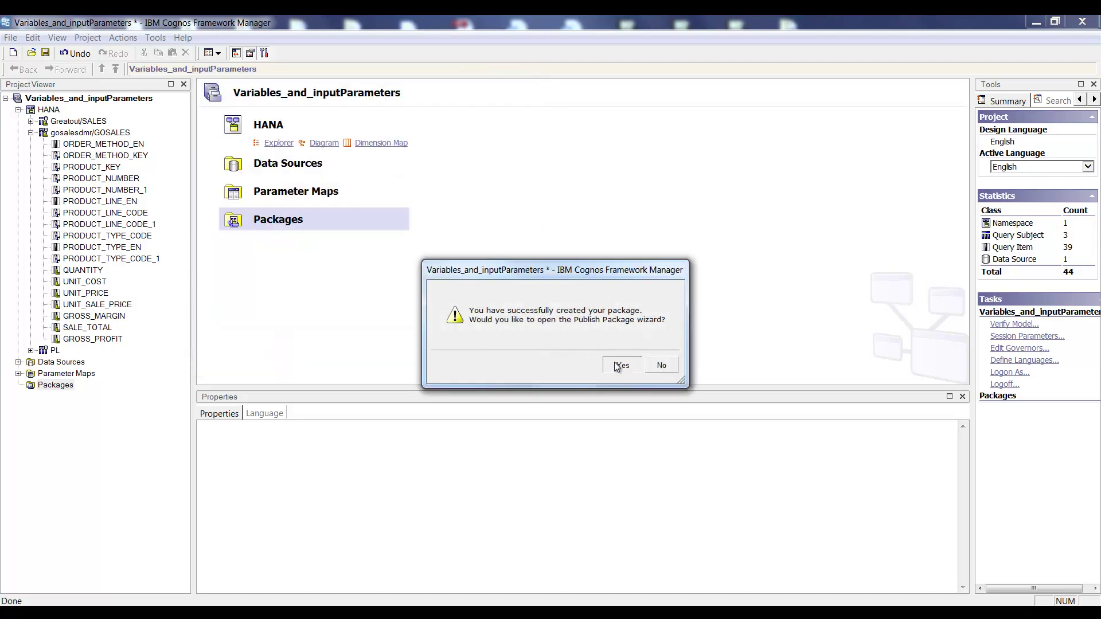
click(248, 183)
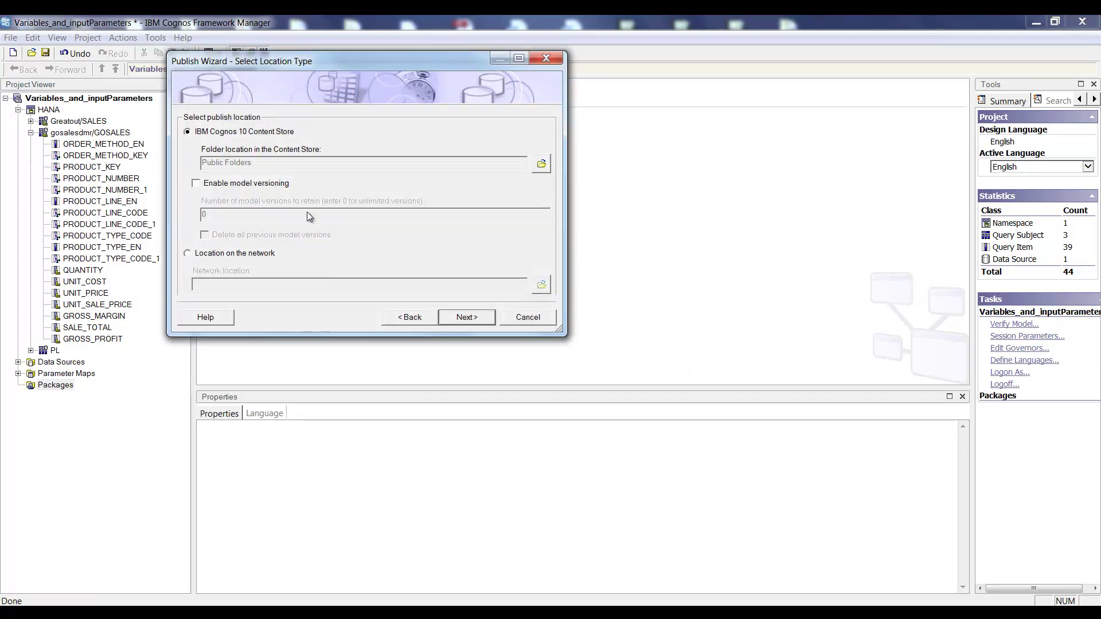
click(454, 319)
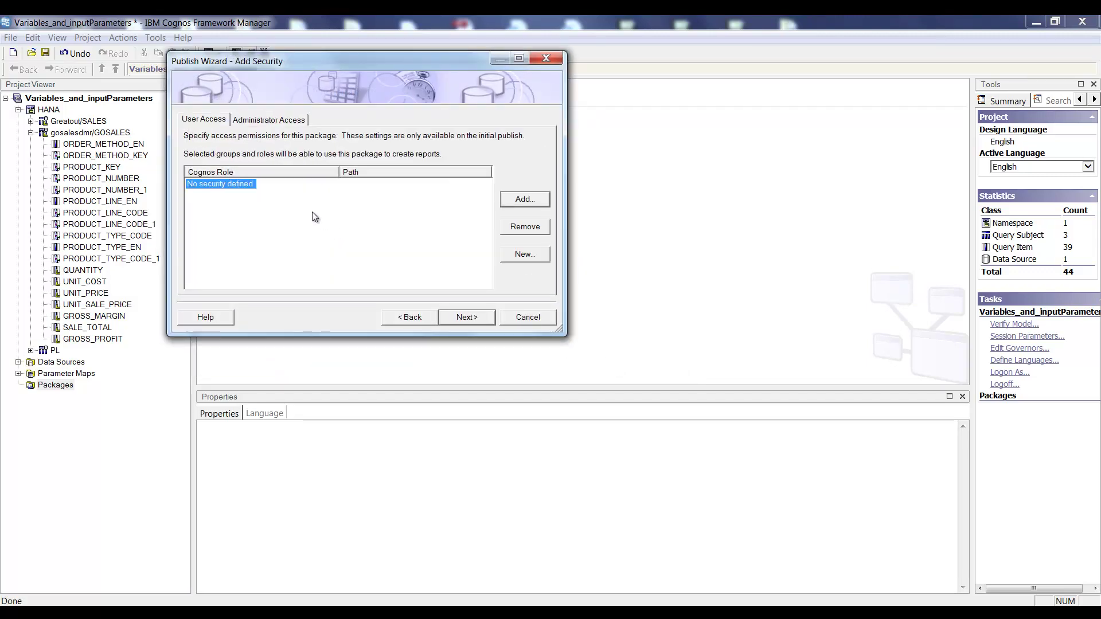
click(465, 318)
click(466, 317)
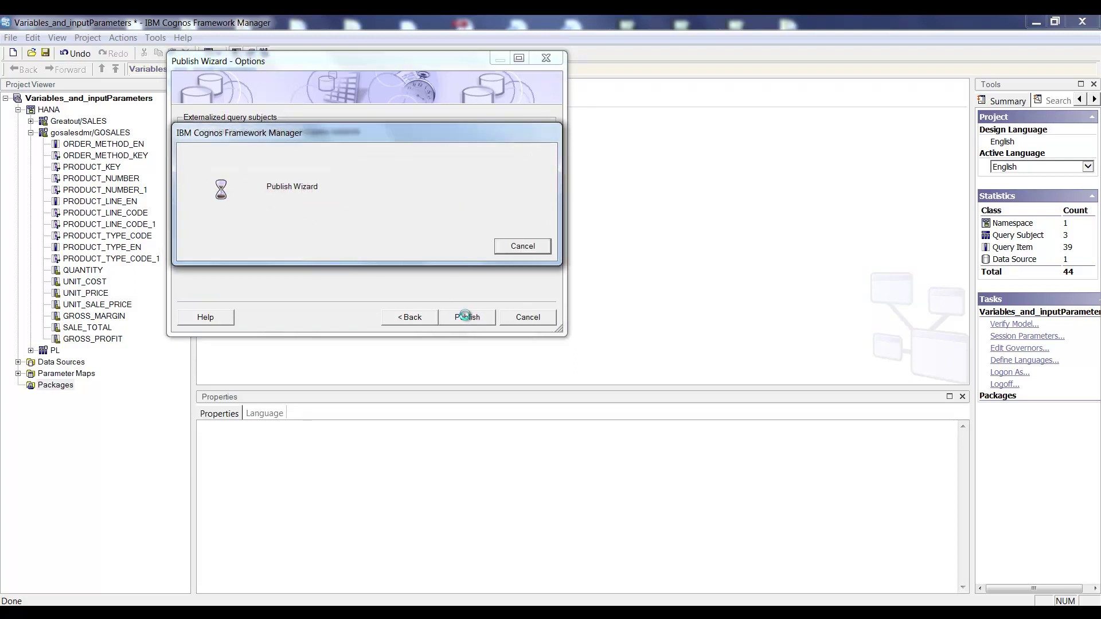
click(464, 318)
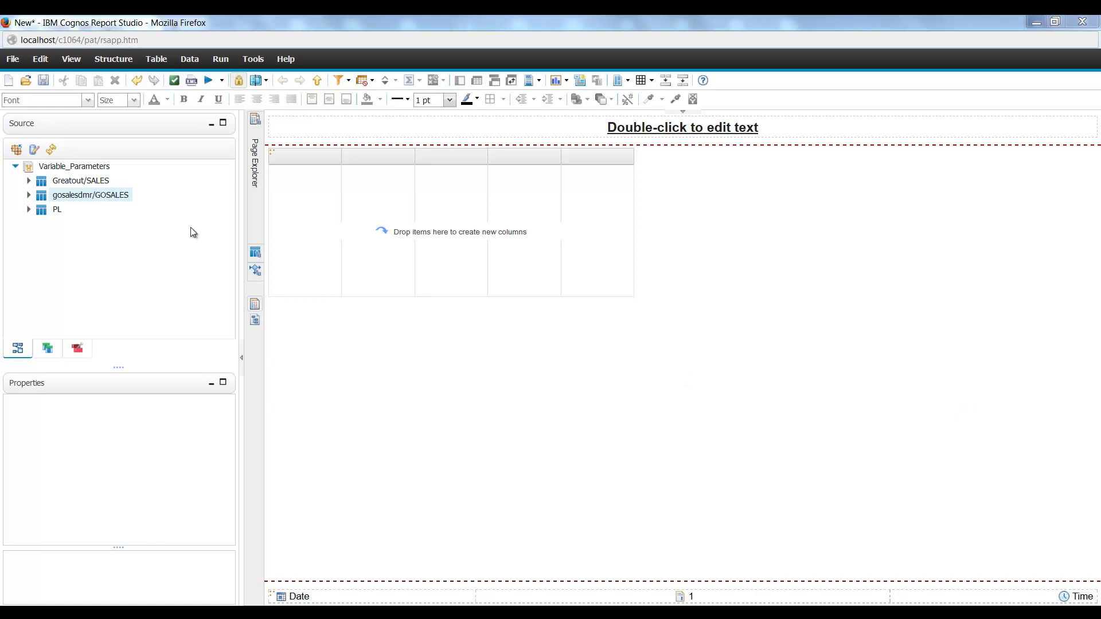
Add PRODUCT_LINE_EN, QUANTITY and CalcColumn from Greatout/SALES as columns of the report list
click(28, 180)
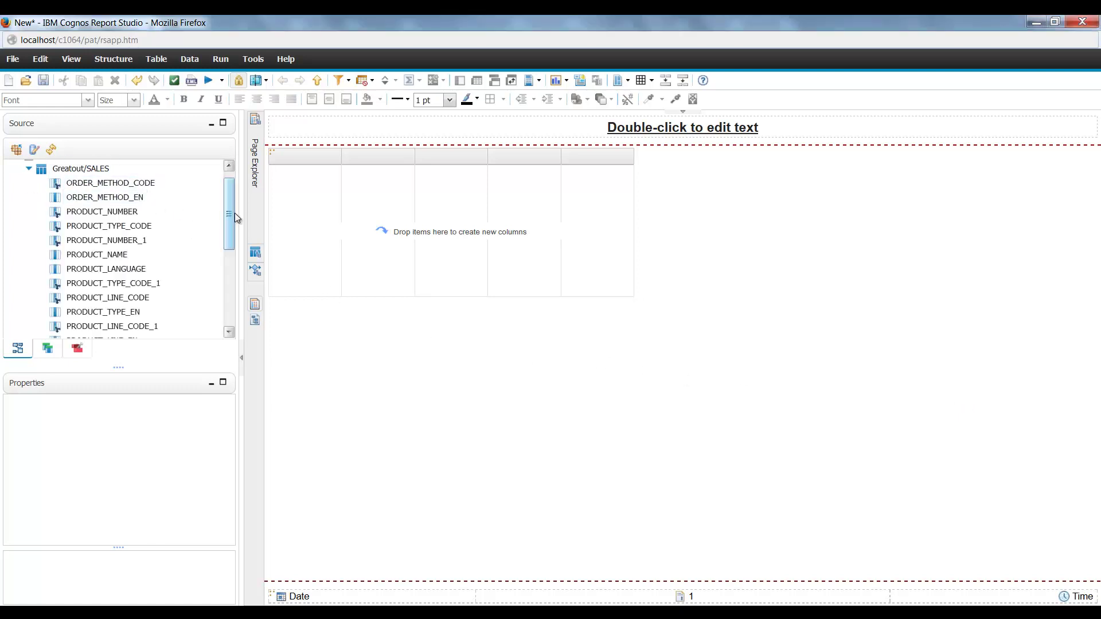
drag(229, 212, 227, 287)
double_click(102, 268)
double_click(85, 266)
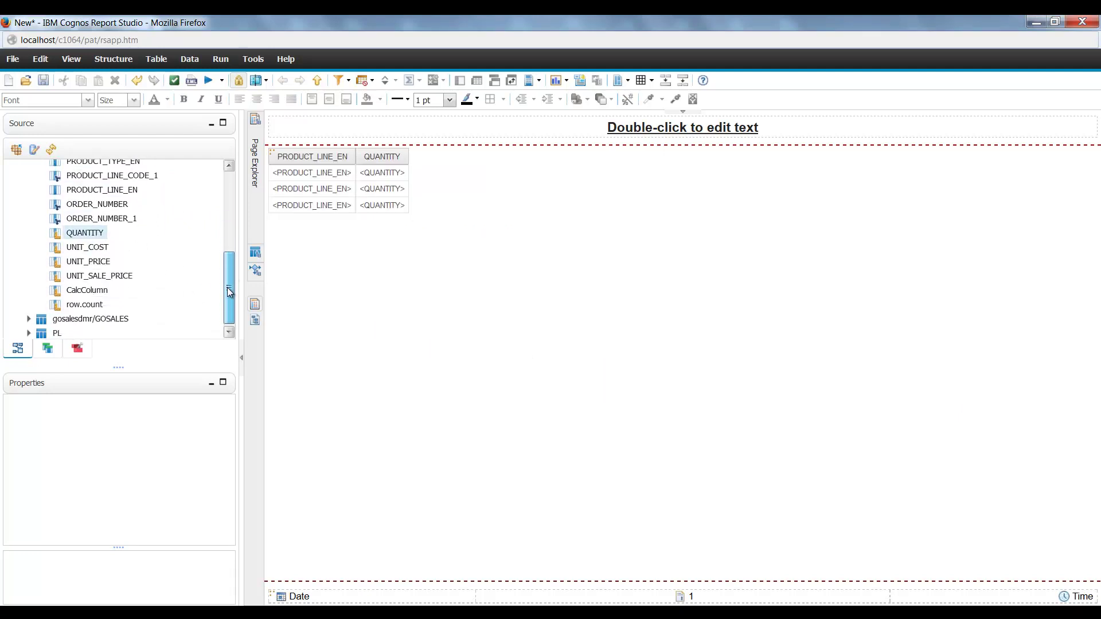
double_click(92, 288)
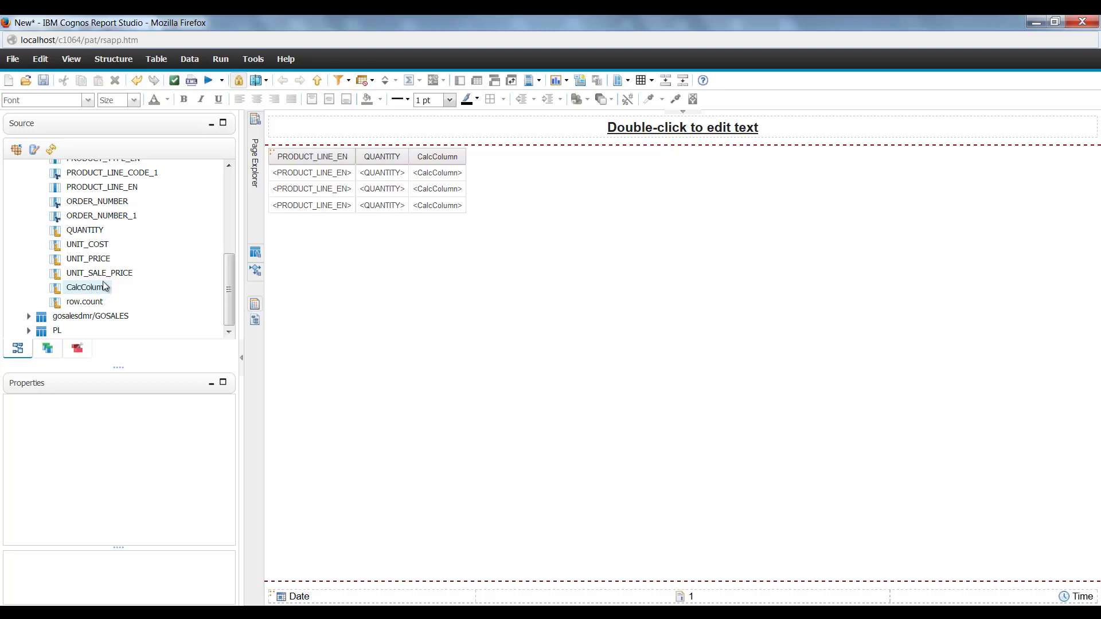
Run the report with Yes as the YESORNO prompt value
click(209, 81)
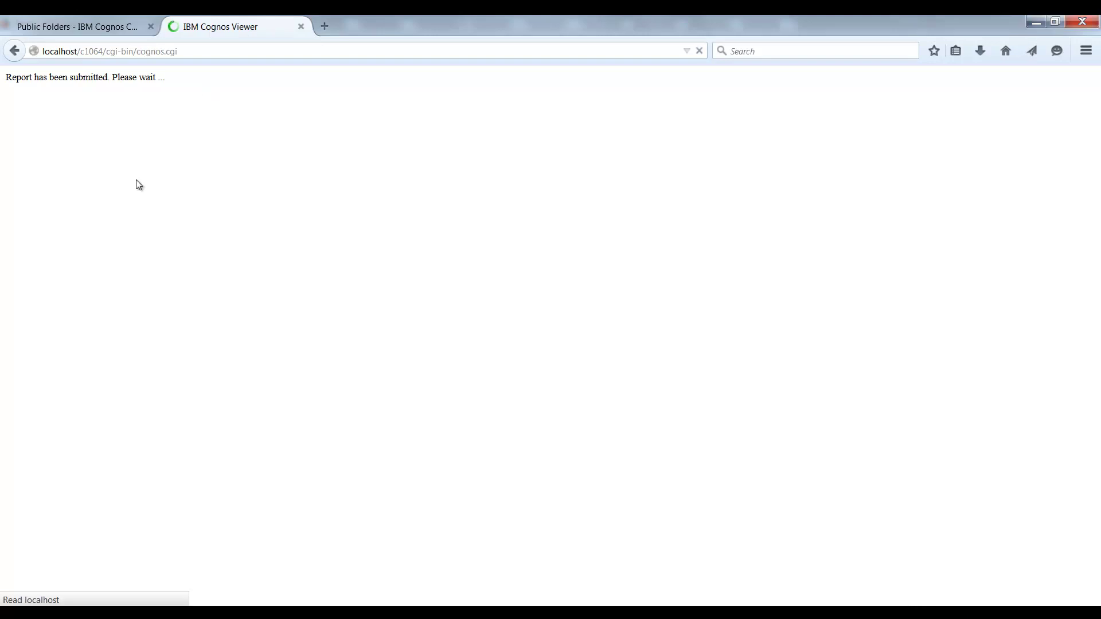
text(Yes)
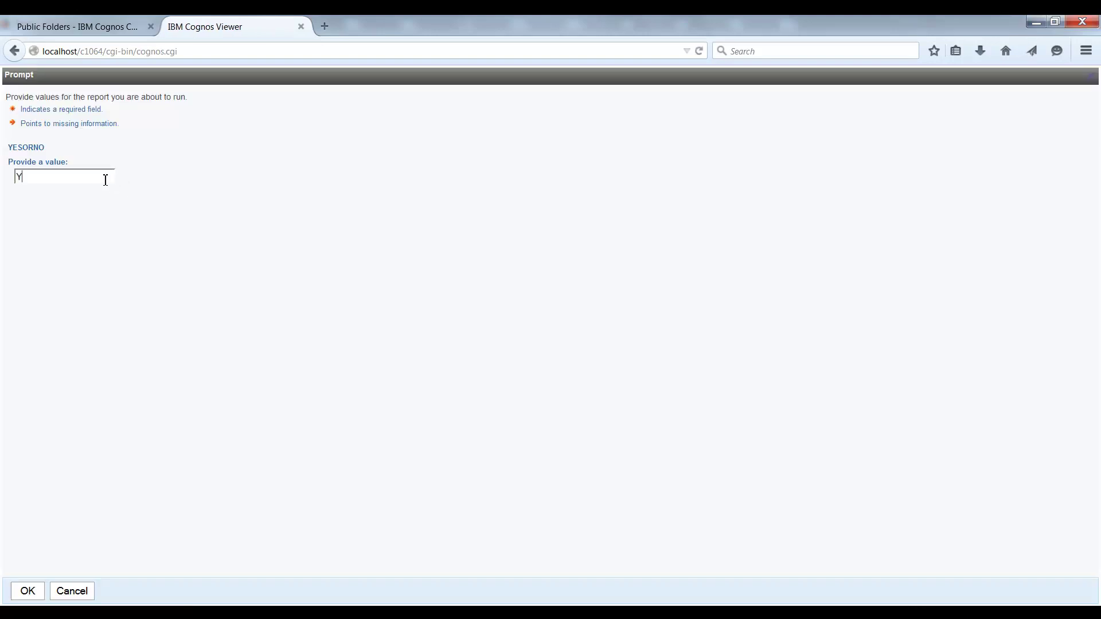
click(26, 592)
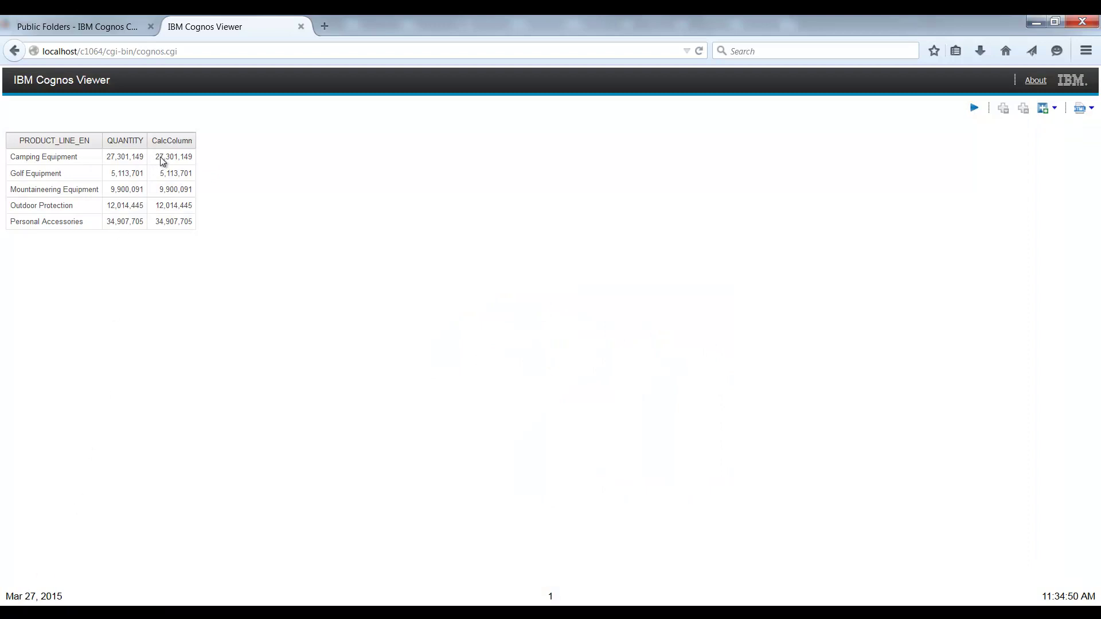
Return to Report Studio and rerun the report with No as the YESORNO prompt value
mouse_move(167, 606)
click(220, 560)
click(208, 81)
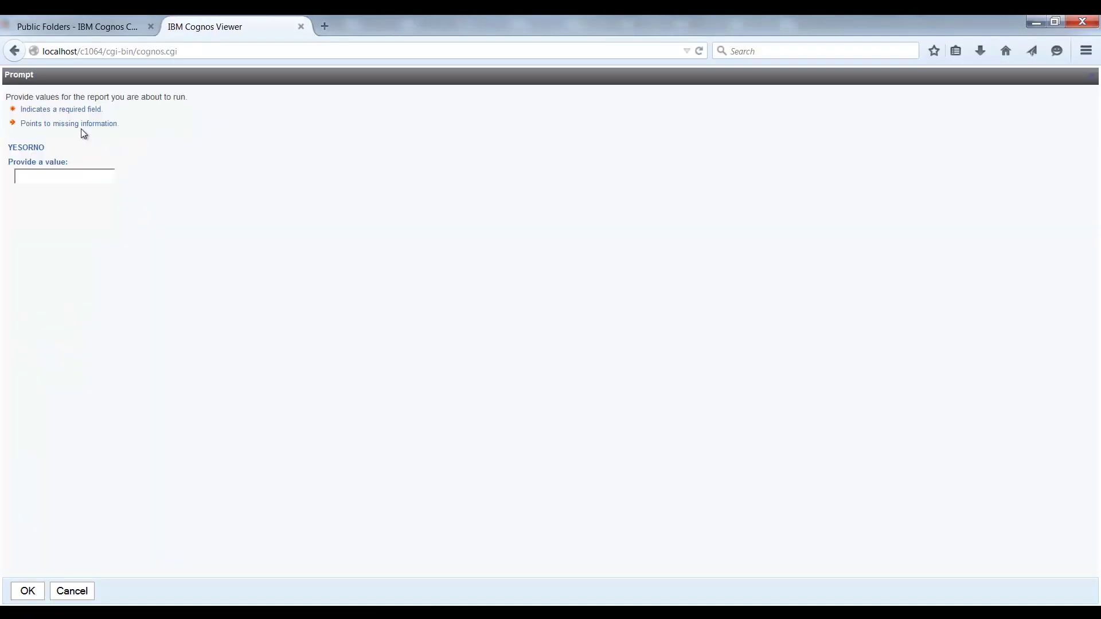
text(No)
click(27, 592)
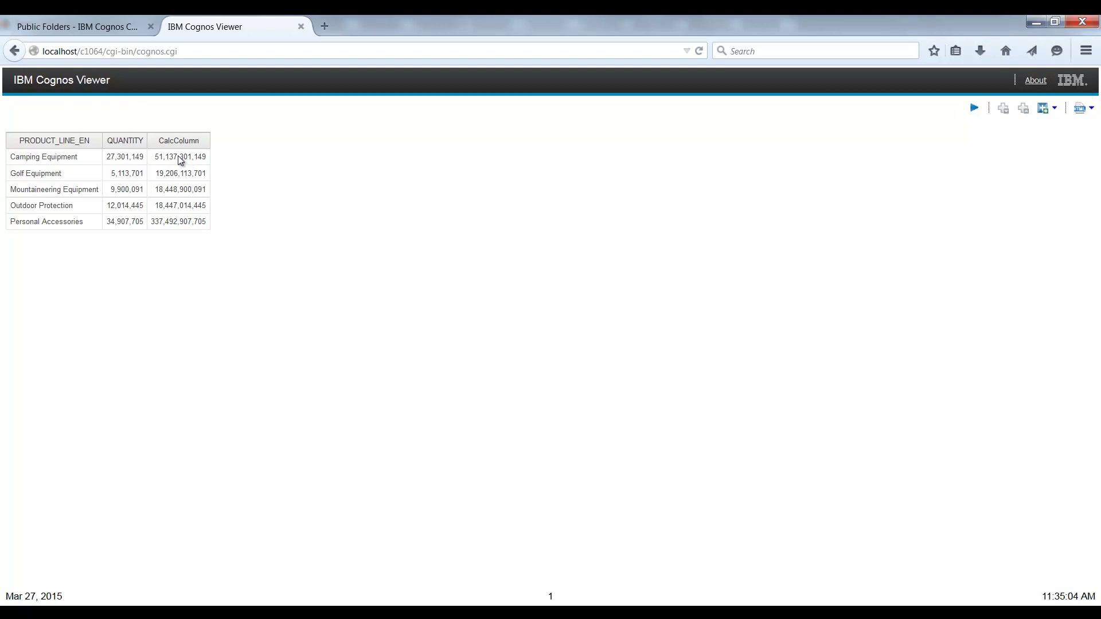
Back in Report Studio, remove PRODUCT_LINE_EN, QUANTITY and CalcColumn from the list and expand gosalesdmr/GOSALES in the source tree
mouse_move(157, 601)
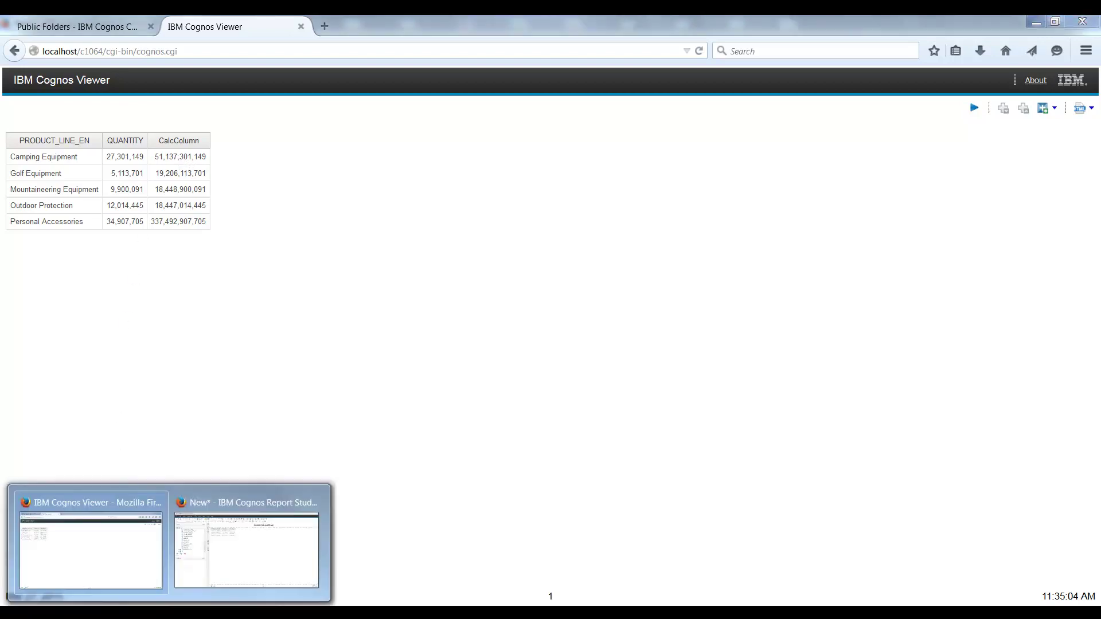
click(207, 572)
drag(229, 321, 236, 187)
click(28, 181)
click(82, 195)
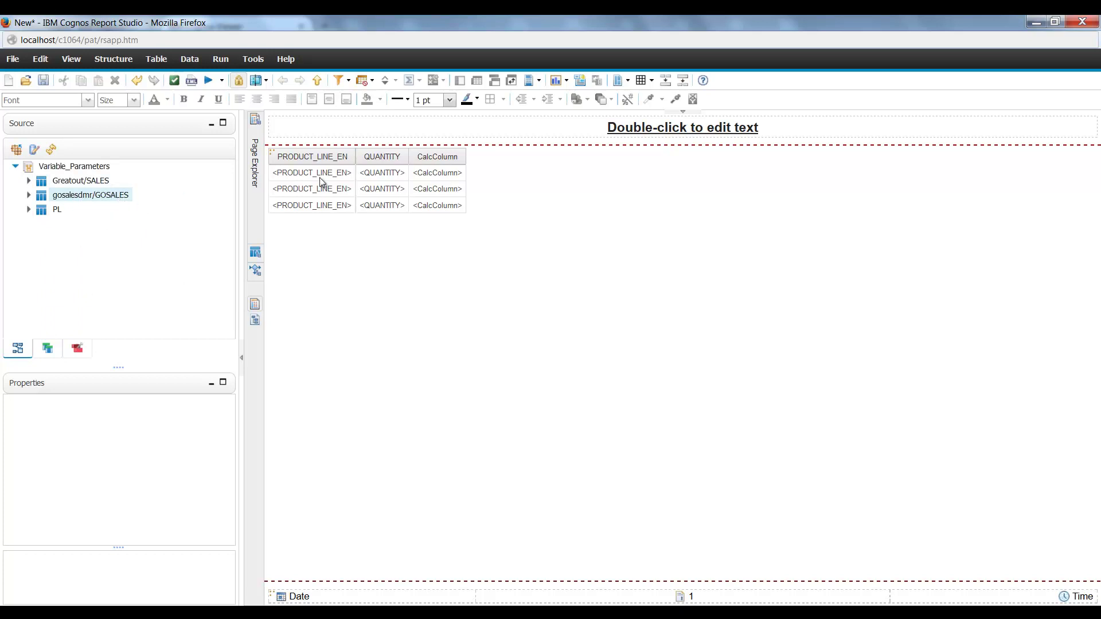
click(333, 158)
ctrl+click(378, 158)
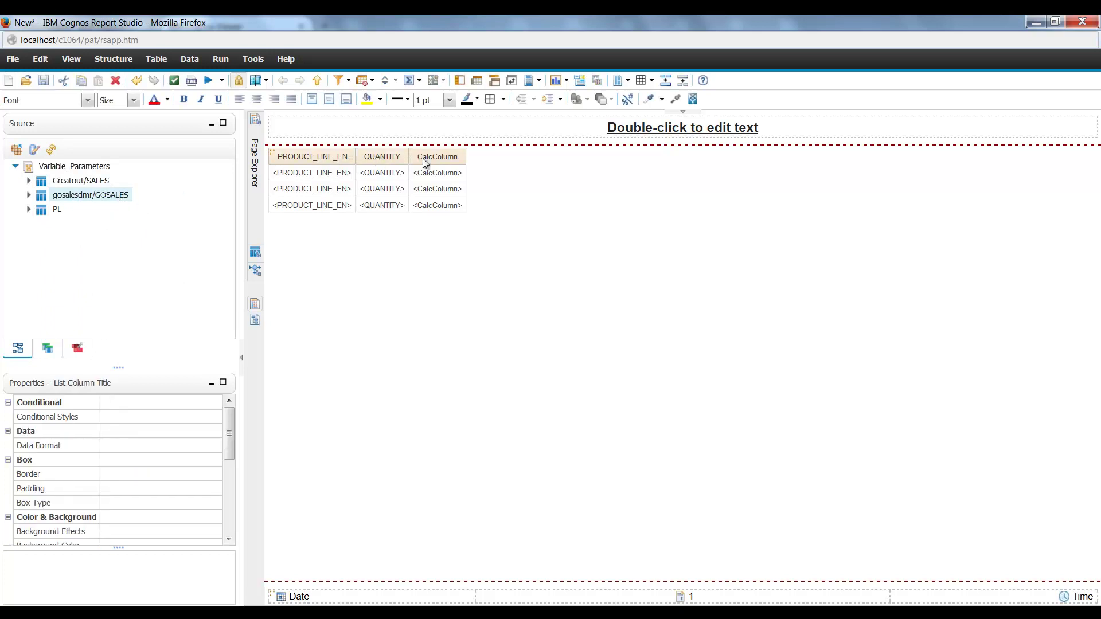
key(Delete)
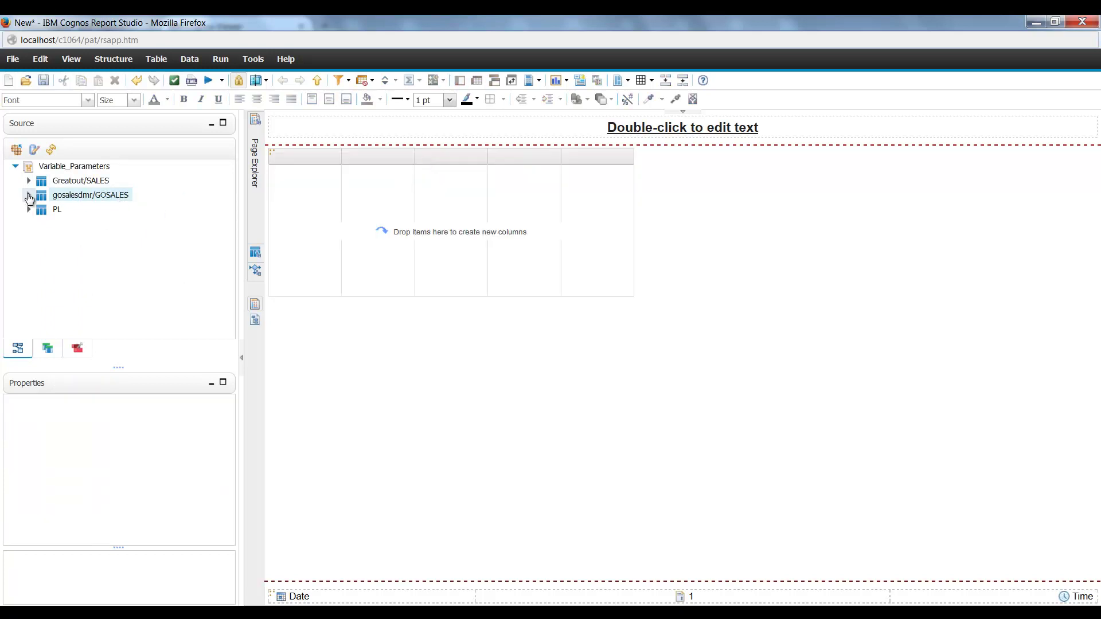
click(29, 195)
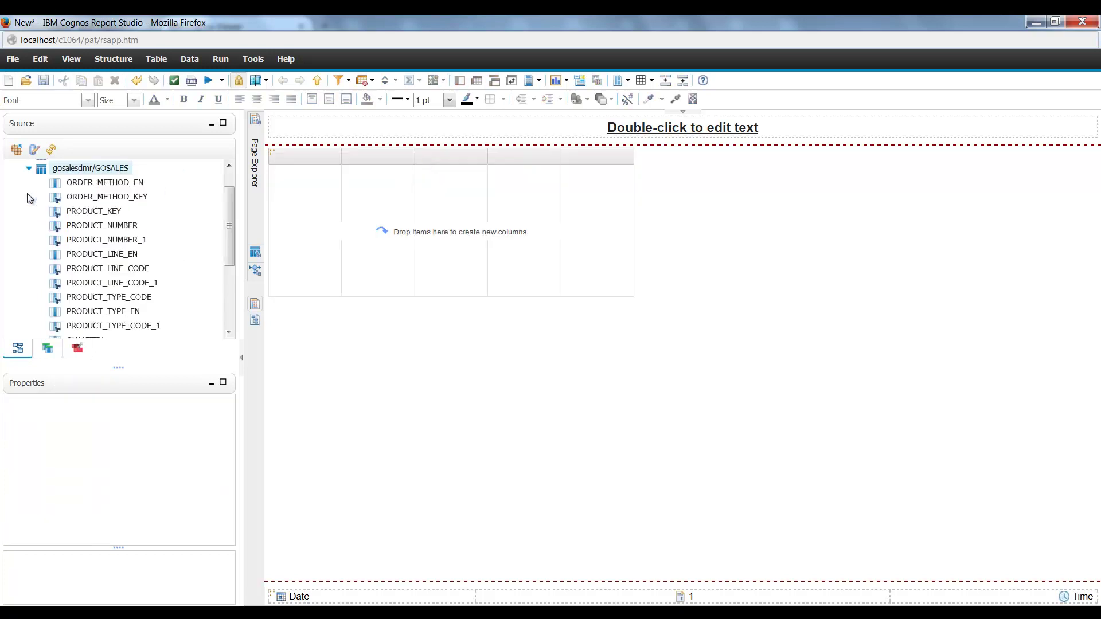
Add PRODUCT_LINE_EN, PRODUCT_TYPE_EN, QUANTITY, UNIT_COST and UNIT_PRICE from gosalesdmr/GOSALES as columns of the report list
double_click(114, 259)
drag(229, 230, 226, 261)
double_click(103, 252)
double_click(85, 281)
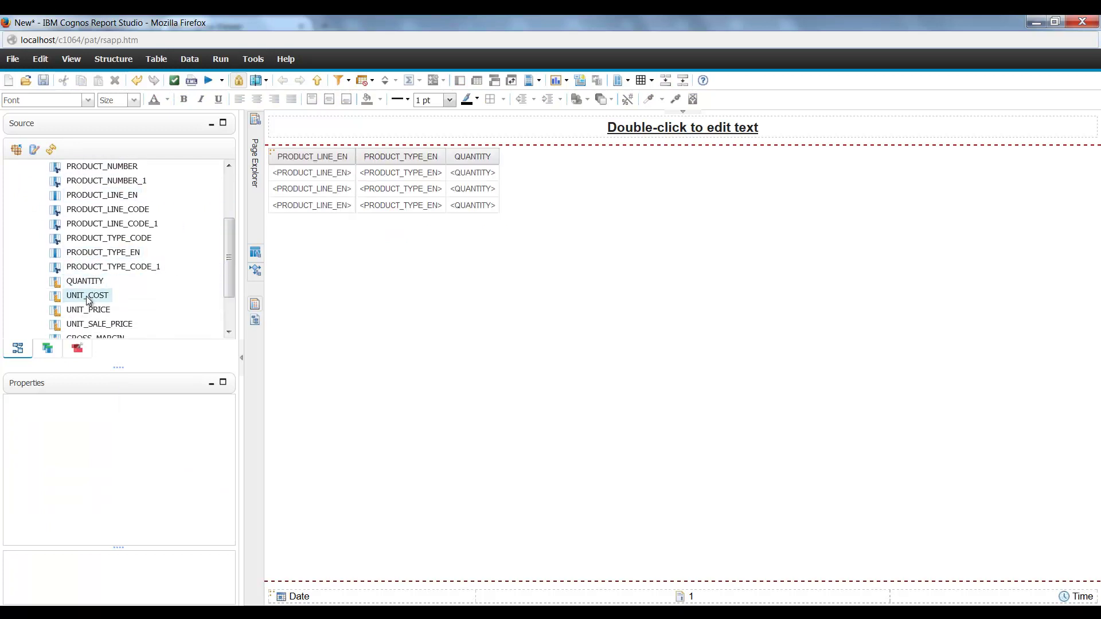
double_click(87, 296)
double_click(86, 309)
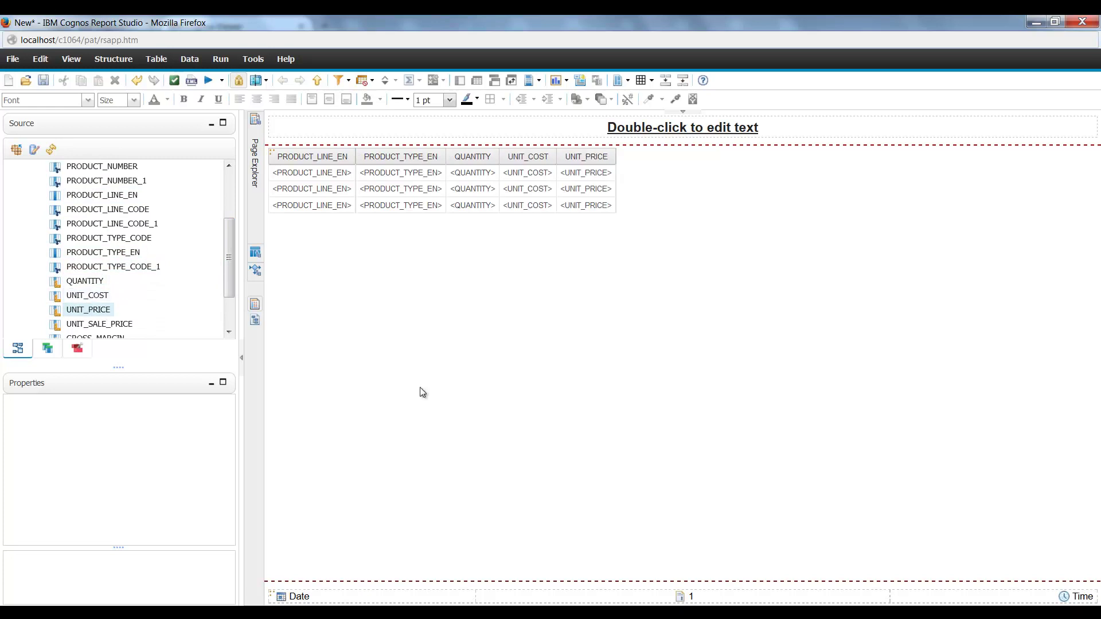
Group the list by the PRODUCT_LINE_EN and PRODUCT_TYPE_EN columns
click(322, 158)
ctrl+click(409, 158)
click(461, 81)
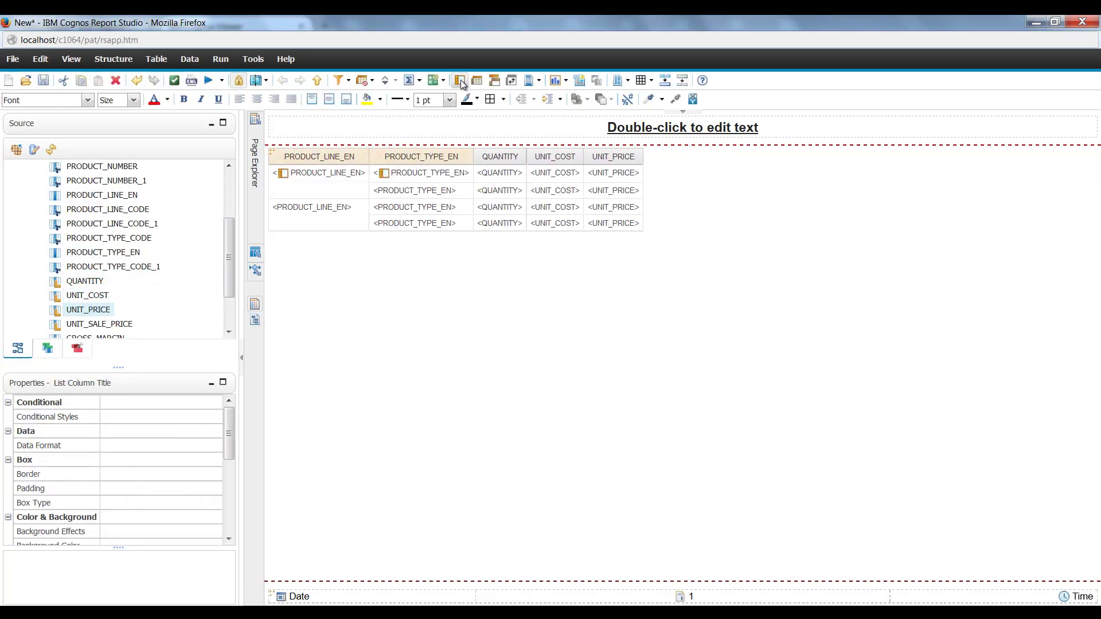
Run the report with Camping Equipment and Golf Equipment as the PRODUCT_LINE_EN prompt values
click(209, 82)
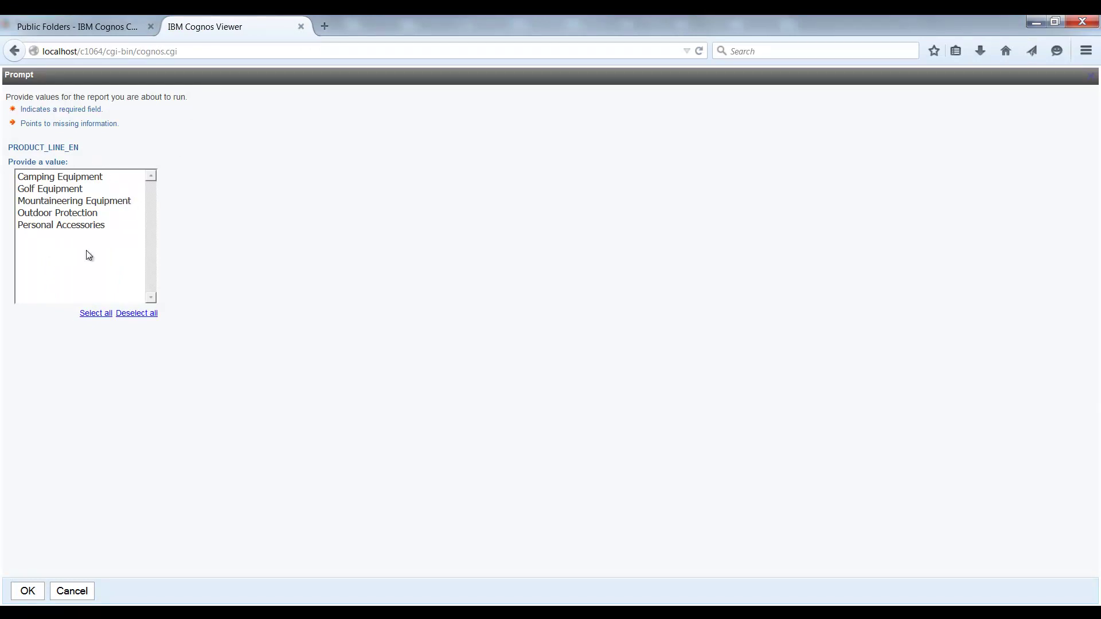
drag(70, 181, 69, 208)
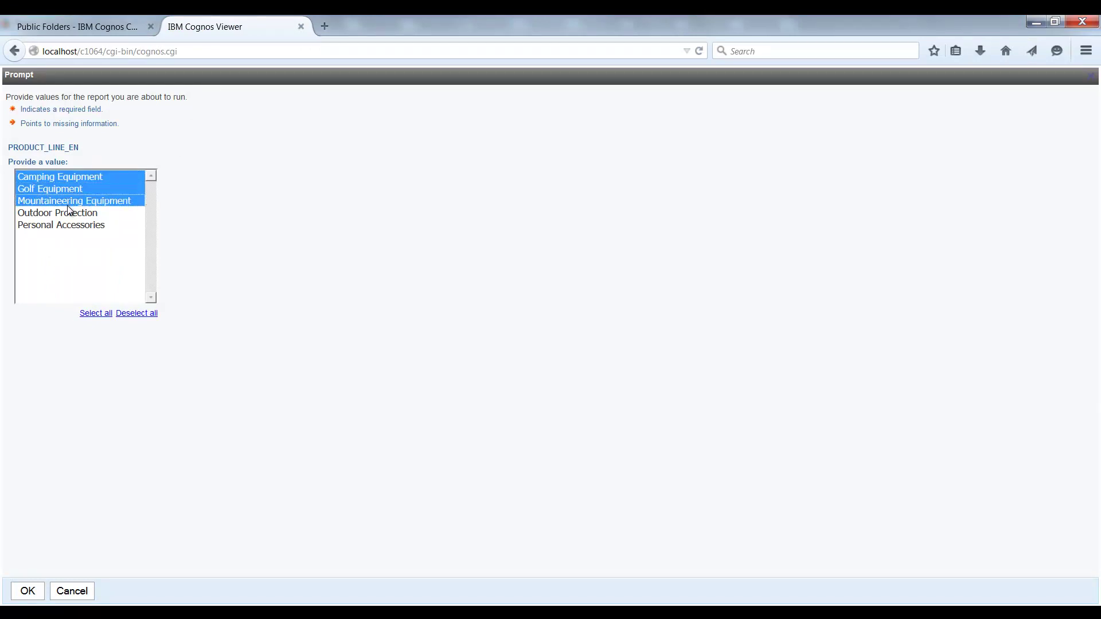
click(123, 315)
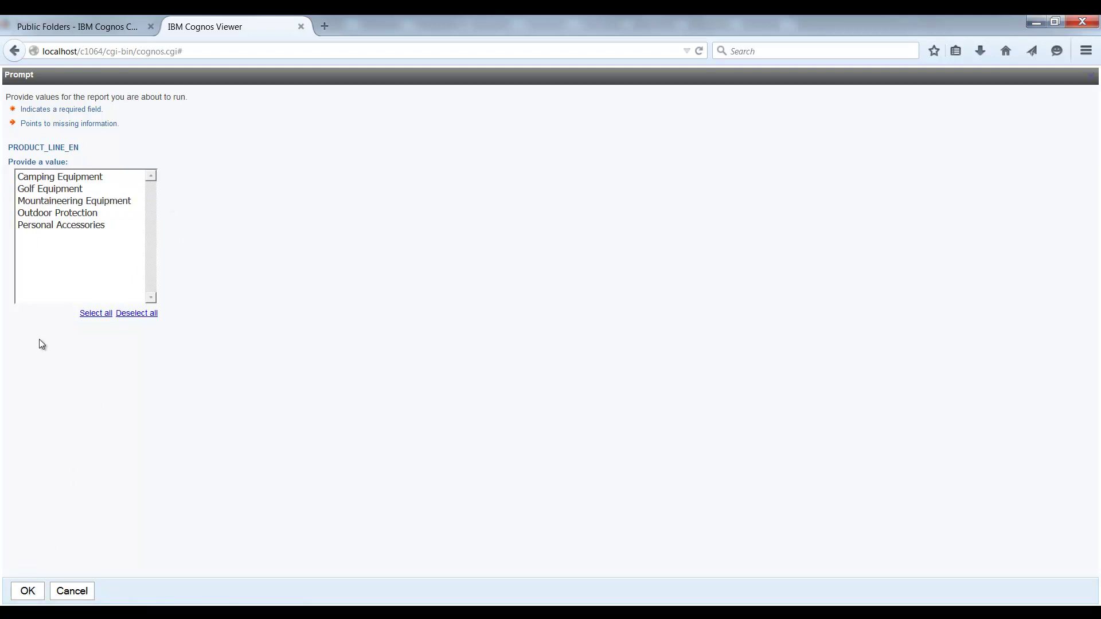
drag(51, 179, 53, 190)
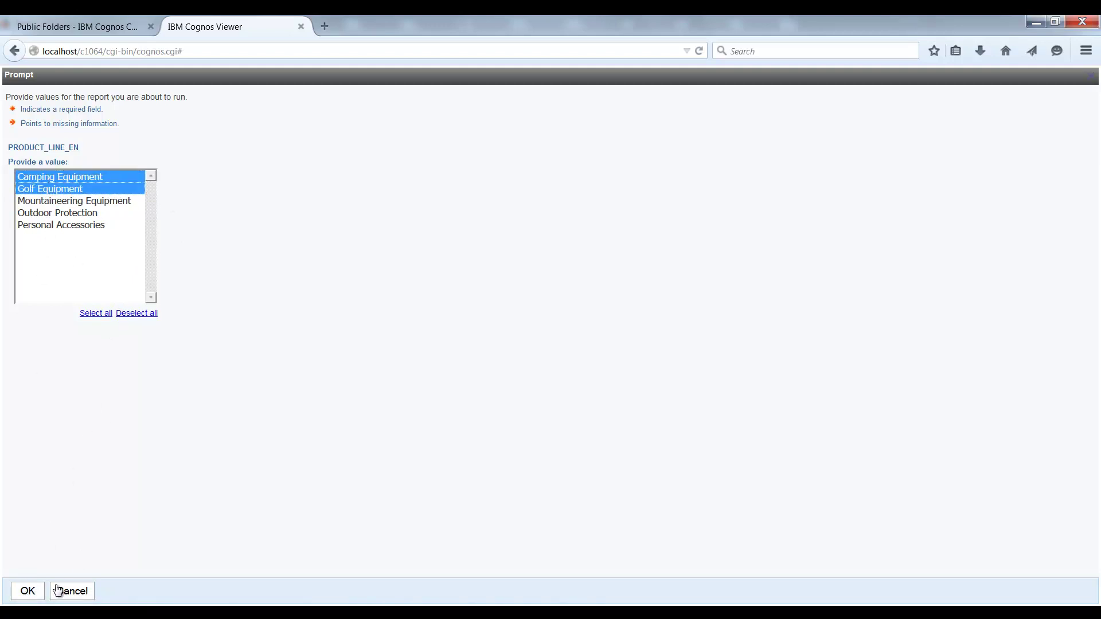
click(27, 591)
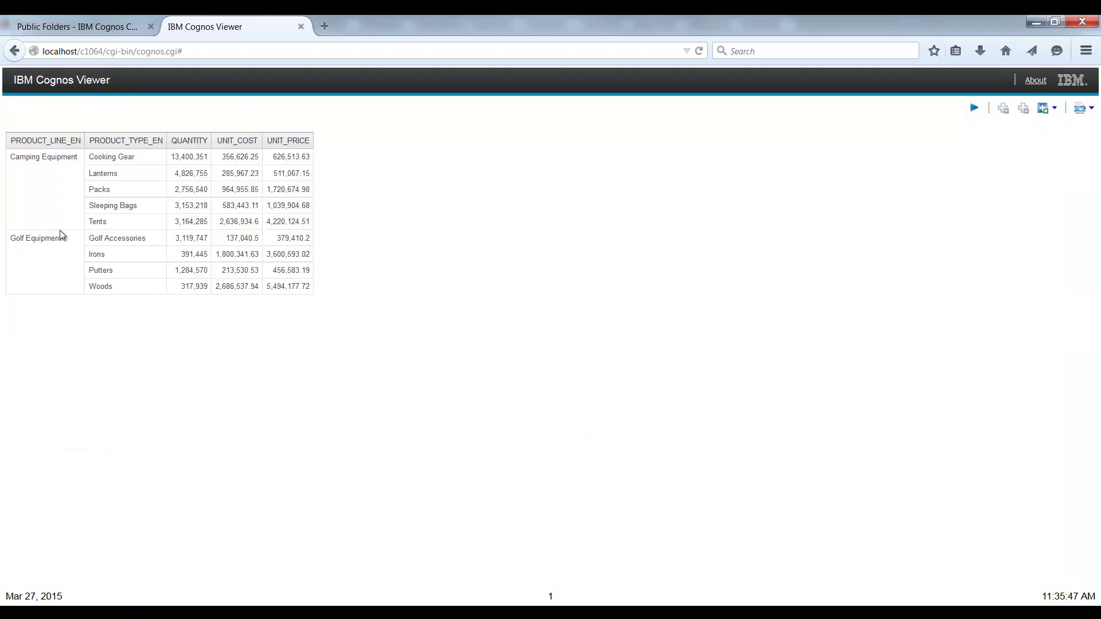
Return to Report Studio and rerun the report without selecting any PRODUCT_LINE_EN prompt value
click(227, 563)
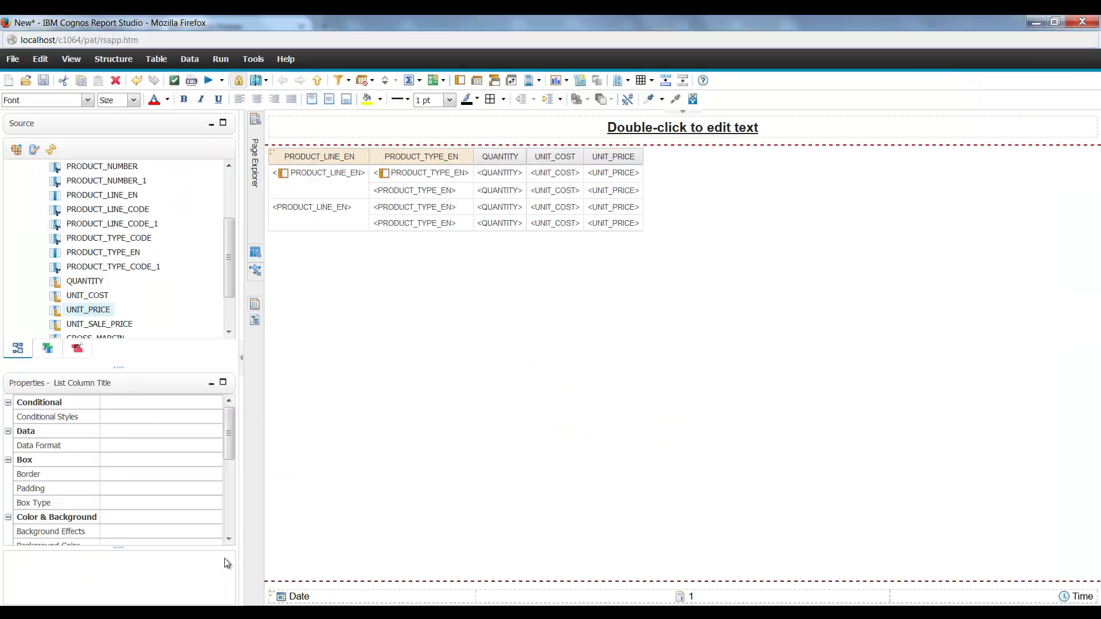
click(210, 81)
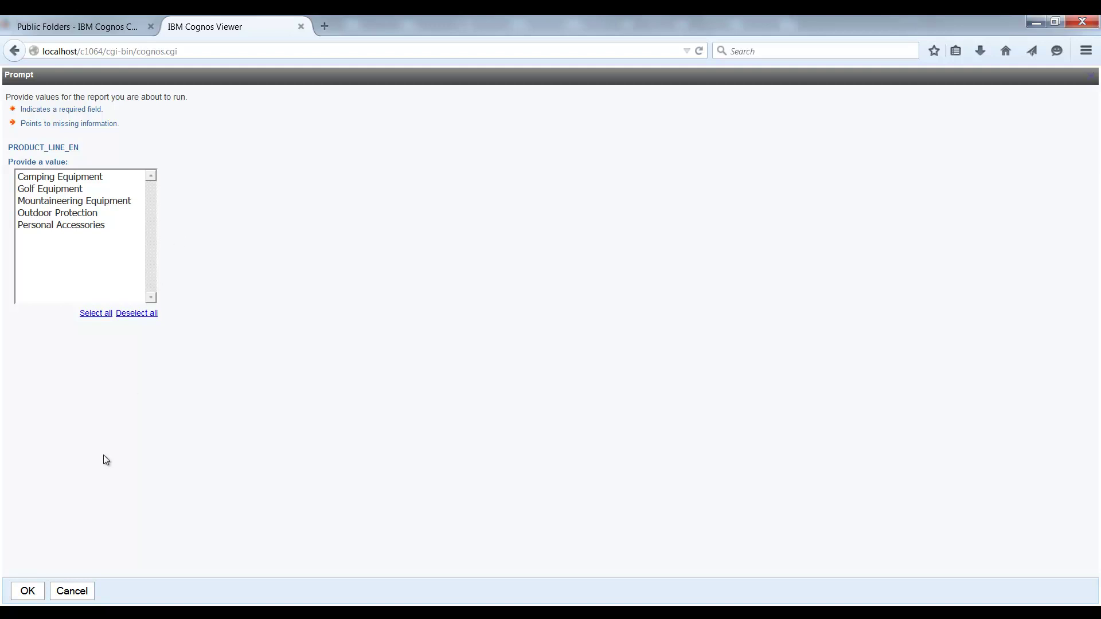
click(27, 590)
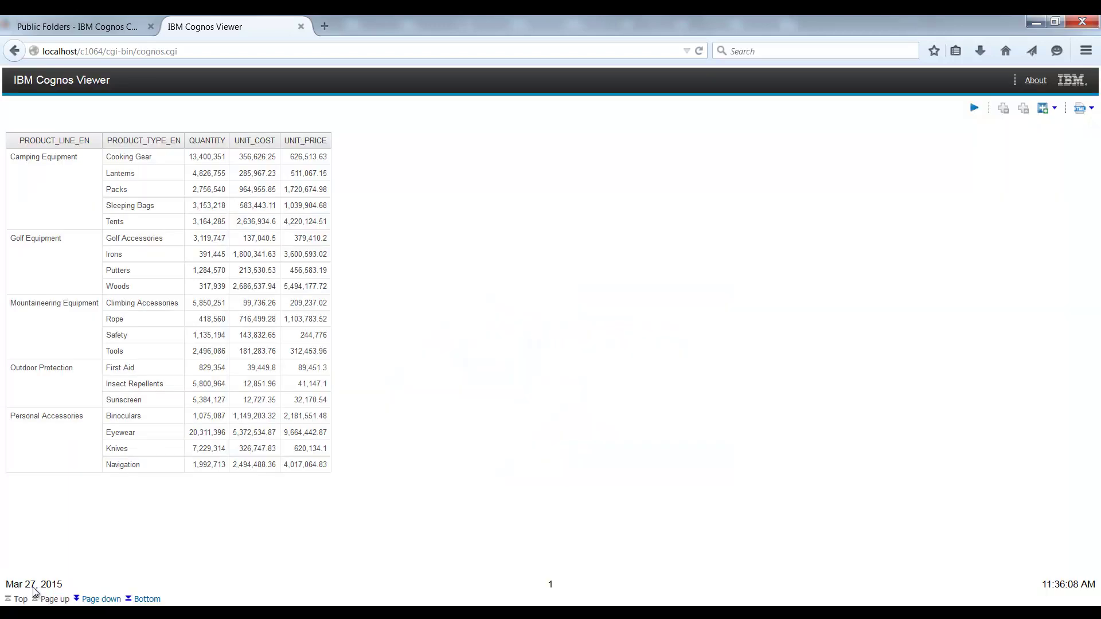